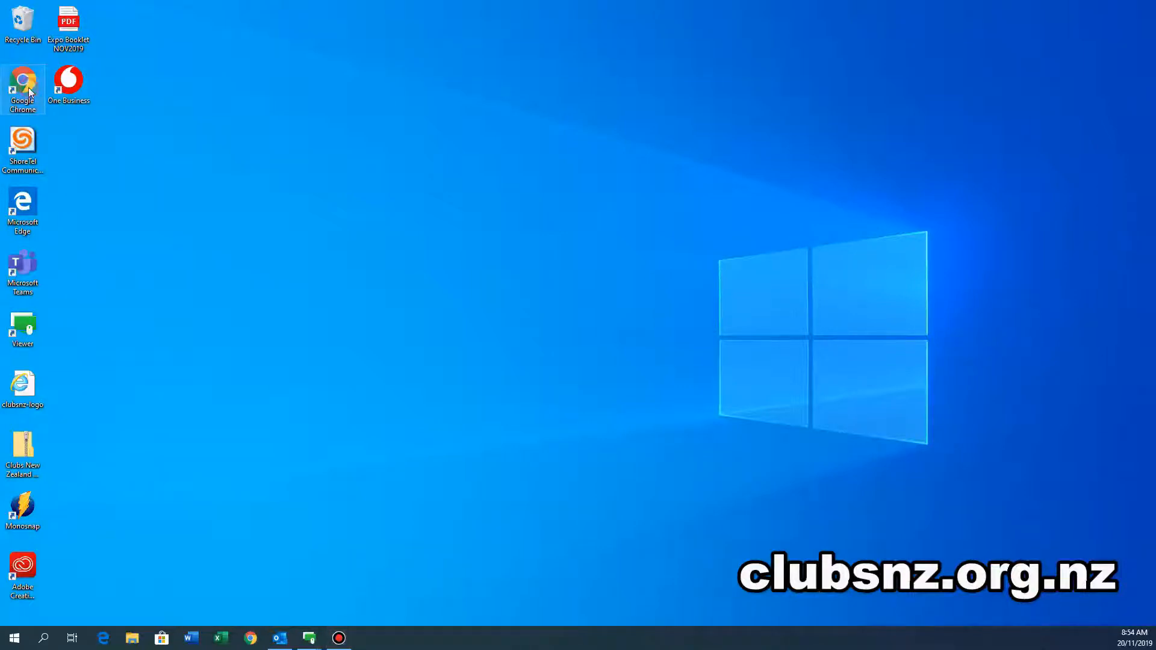
# Launch Google Chrome and go to the storefront at club-fiction.myshopify.com
pyautogui.doubleClick(27, 88)
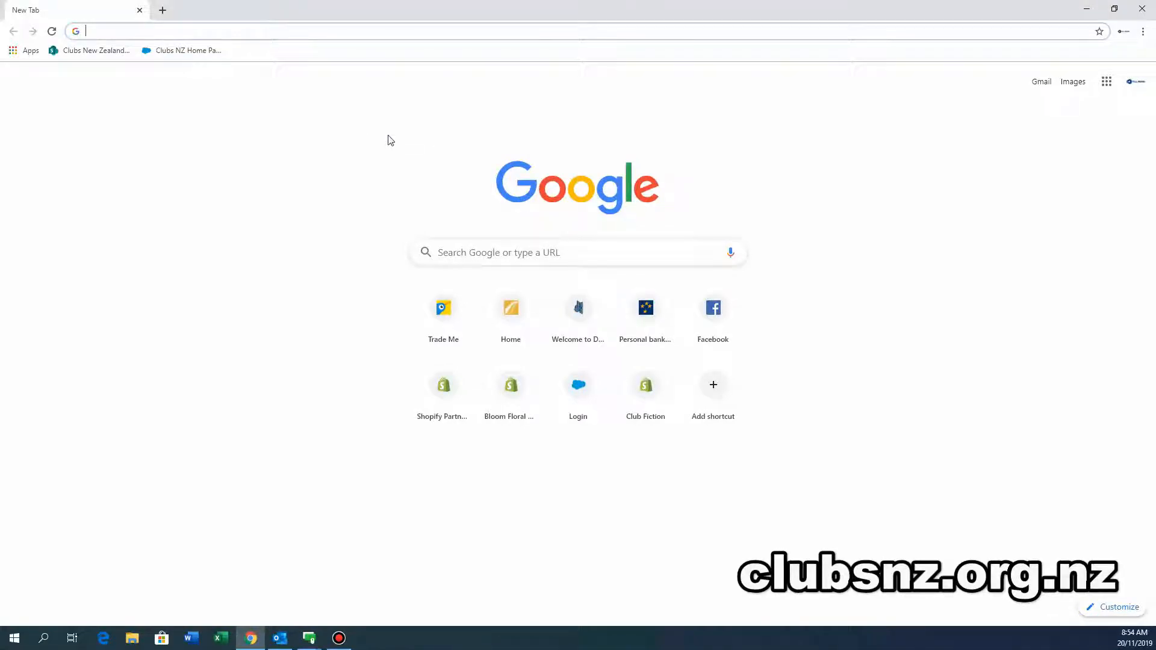
pyautogui.write('cl')
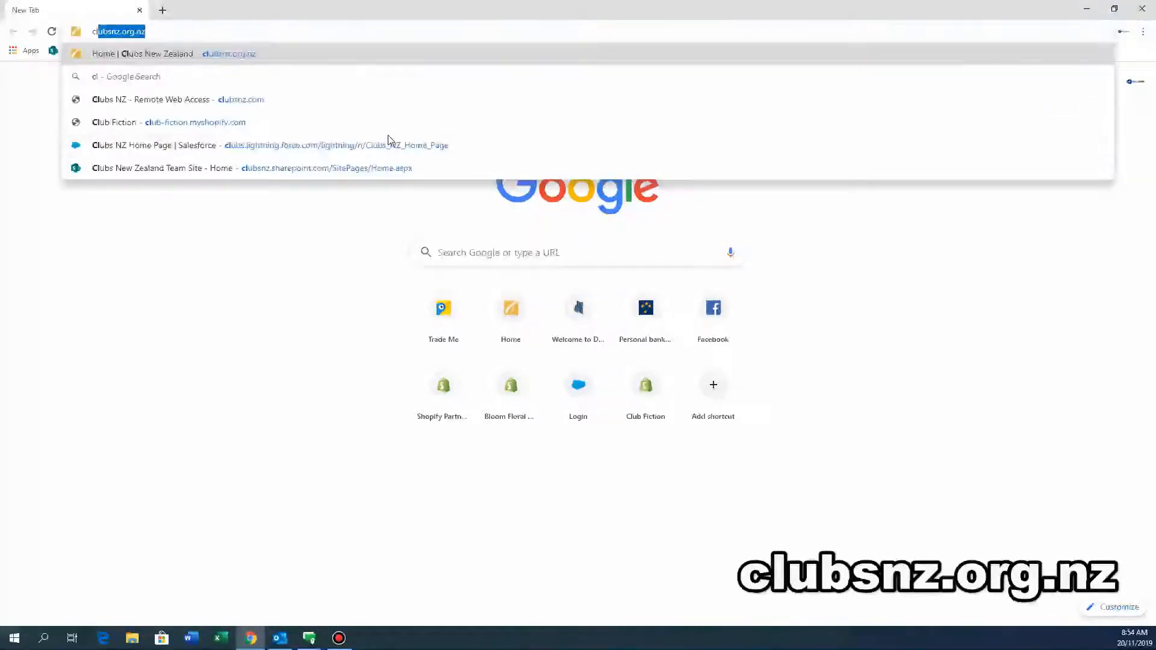
pyautogui.write('ub-')
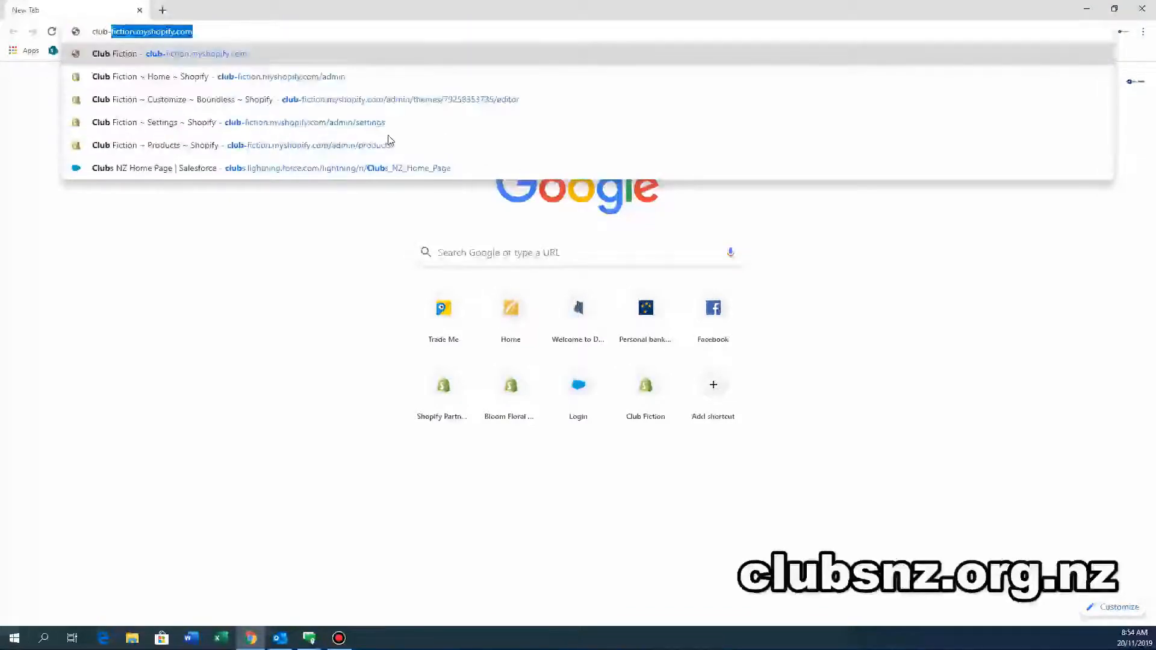
pyautogui.write('fiction')
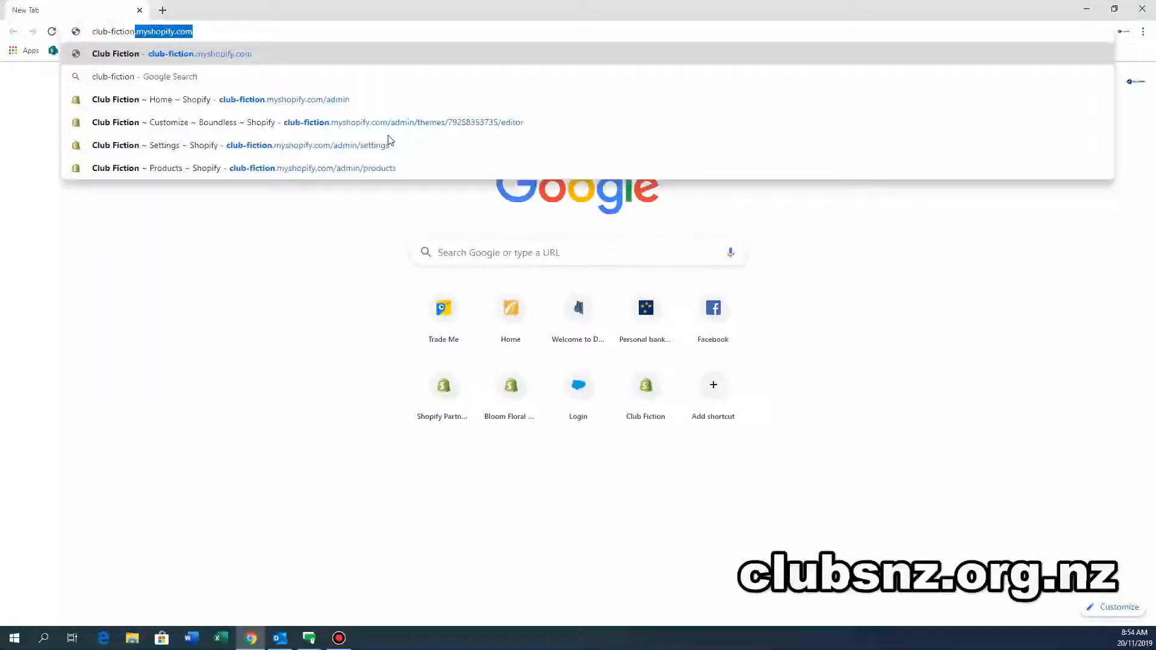
pyautogui.write('.mysh')
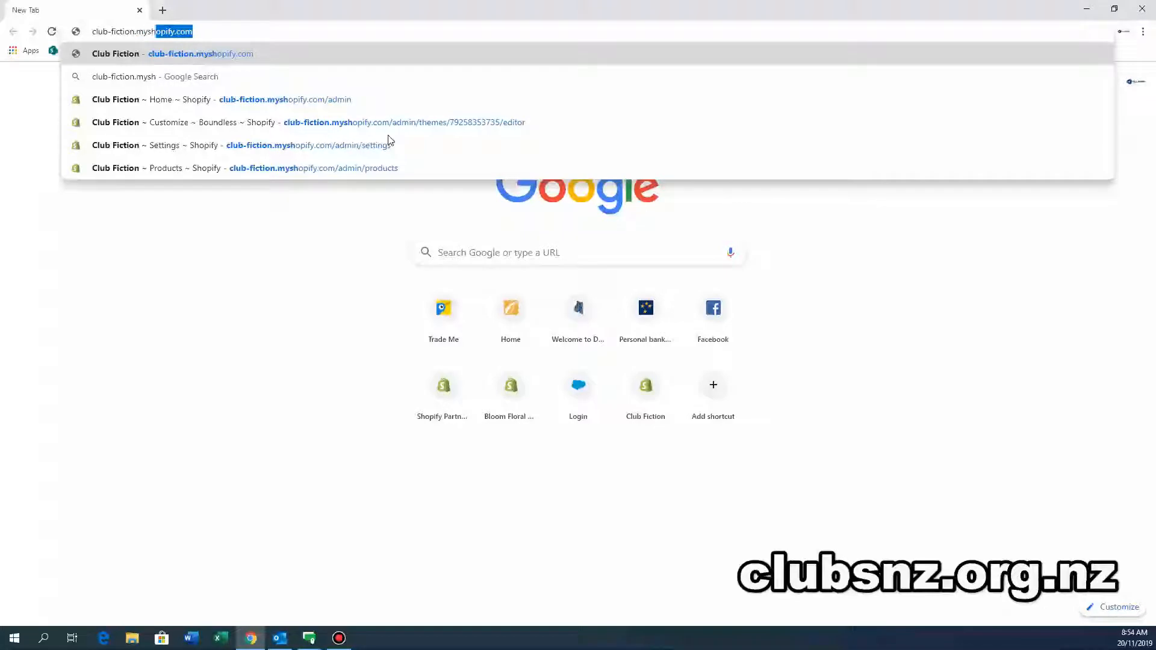
pyautogui.write('opify.com')
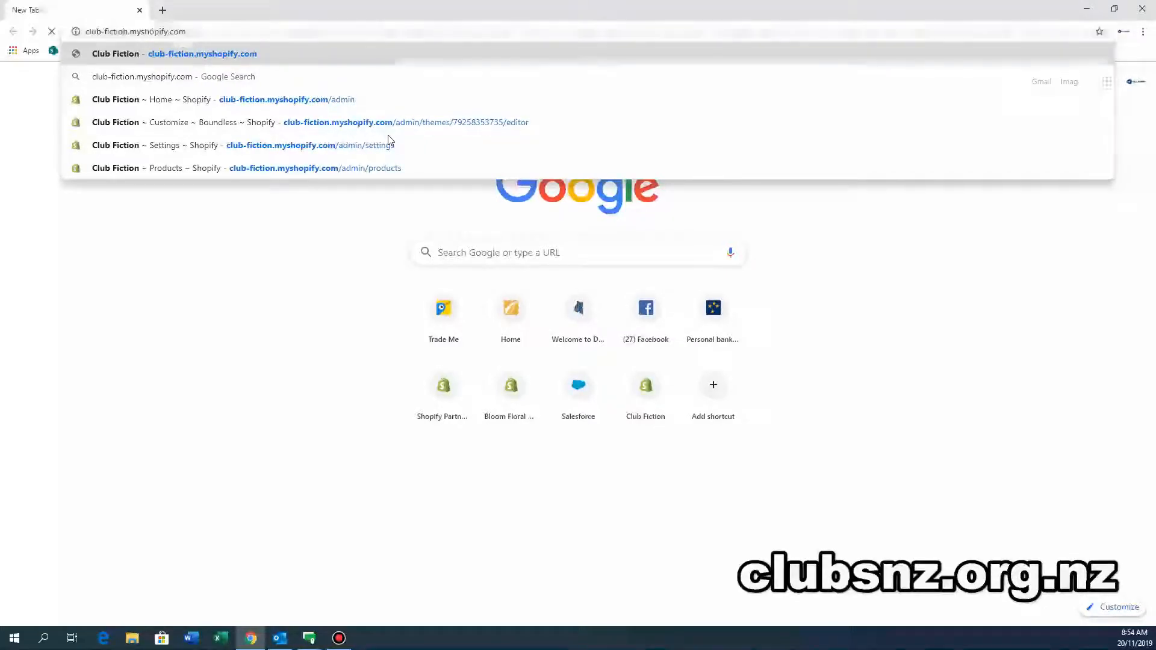
pyautogui.press('Return')
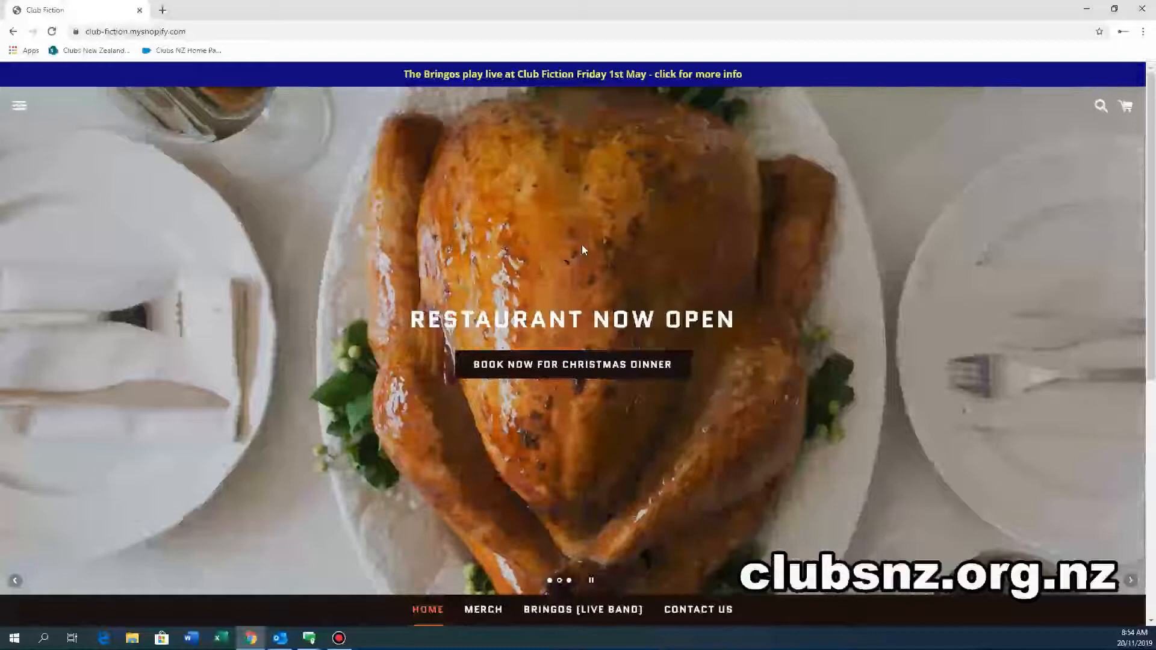
# Look over the storefront home page, then open the store's admin at club-fiction.myshopify.com/admin
pyautogui.scroll(-2, 635, 418)
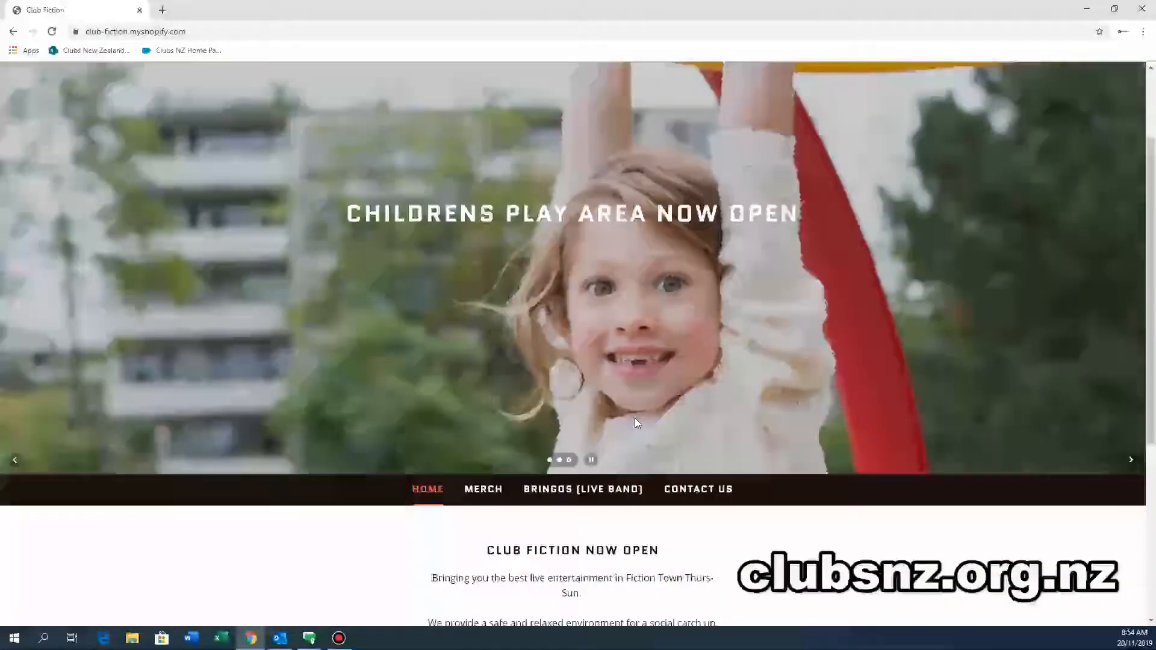
pyautogui.scroll(2, 634, 418)
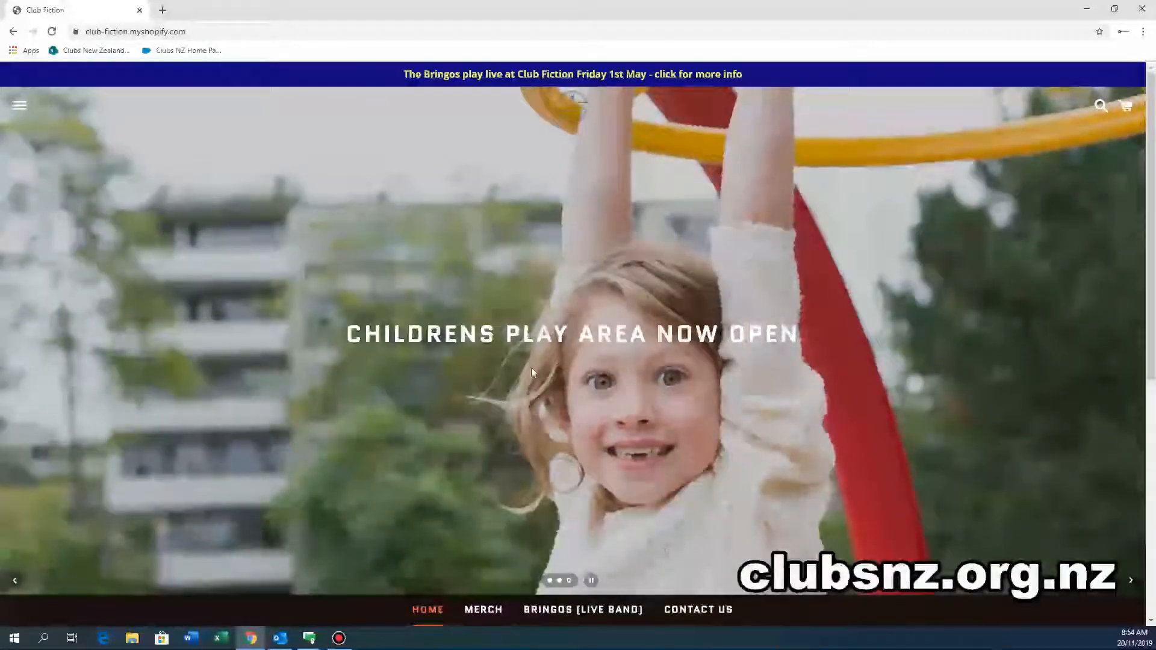
pyautogui.scroll(-7, 662, 301)
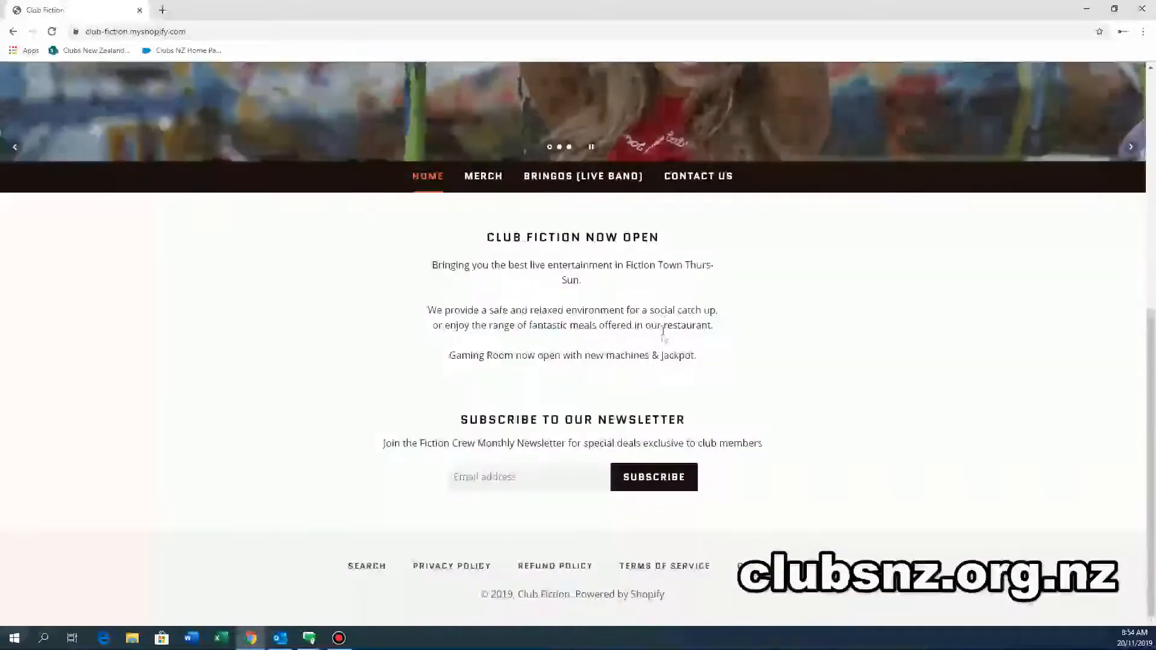
pyautogui.scroll(7, 663, 331)
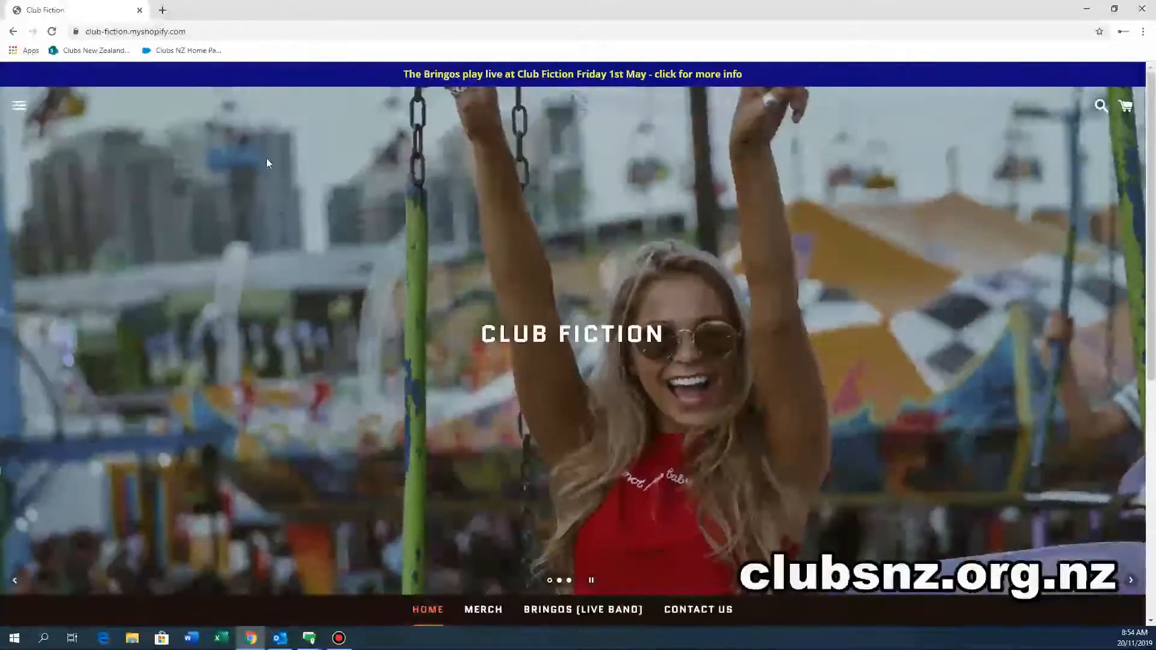
pyautogui.click(210, 31)
pyautogui.click(232, 30)
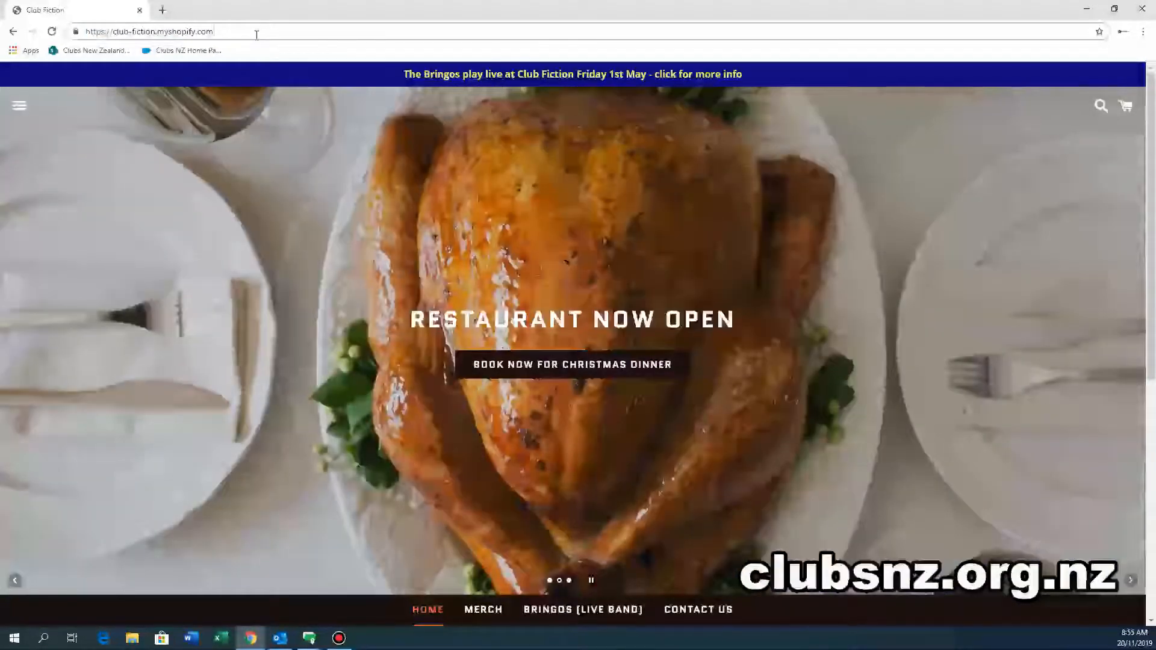
pyautogui.write('/admin')
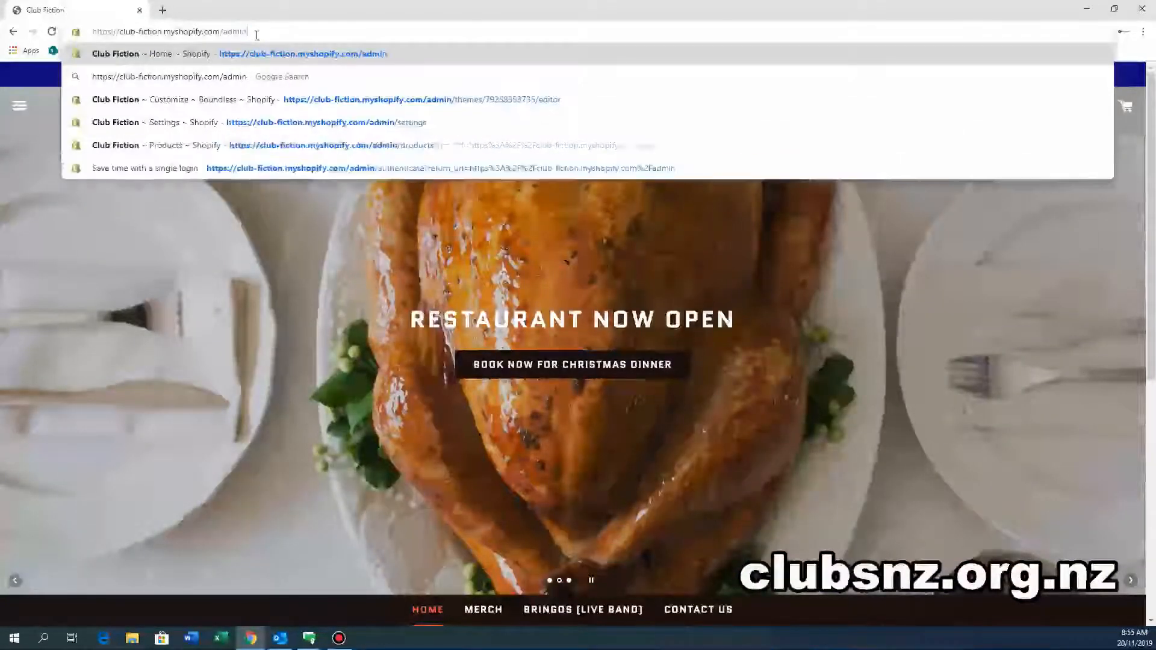
pyautogui.press('Return')
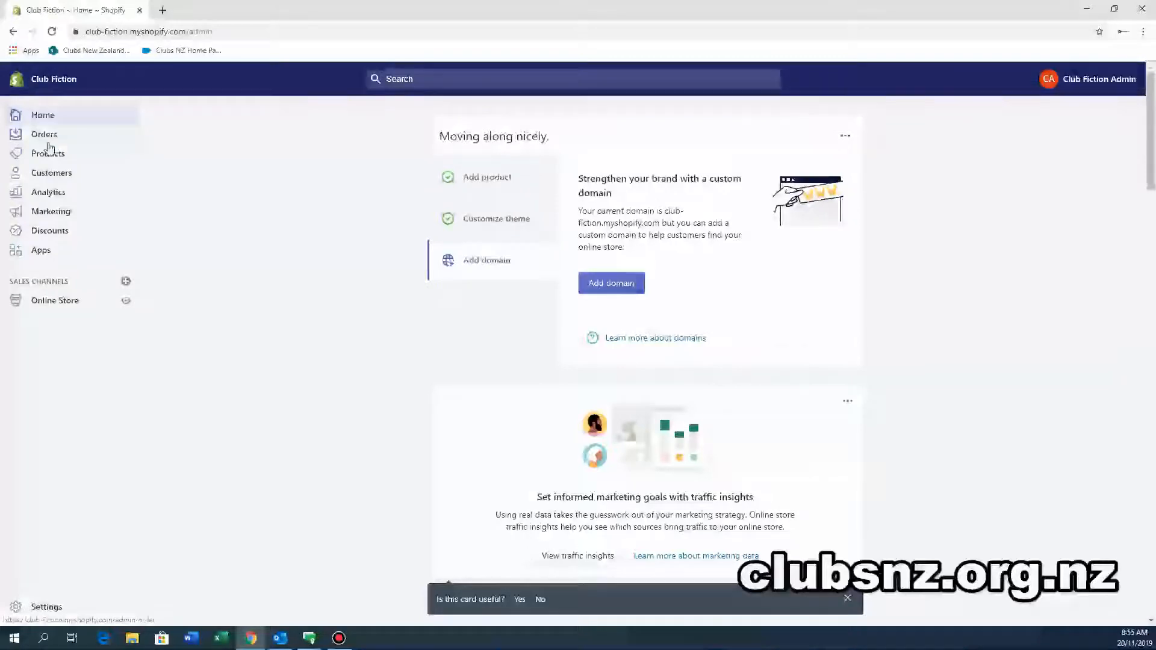
# View the store's Orders page and its Drafts list
pyautogui.scroll(-1, 47, 211)
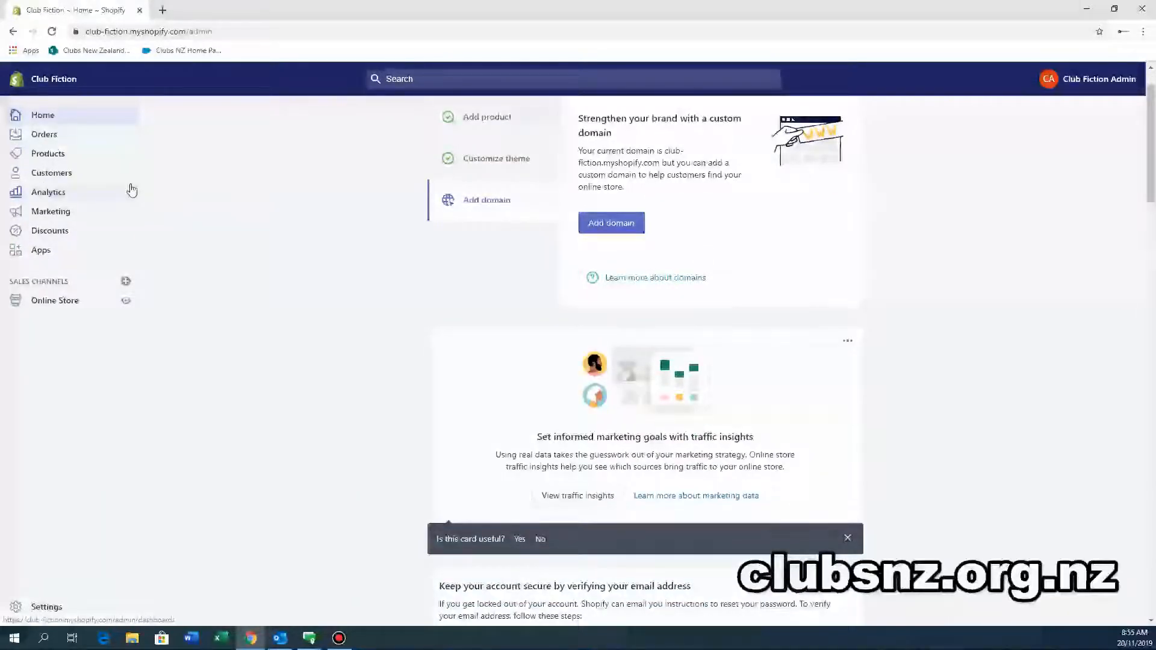
pyautogui.click(44, 135)
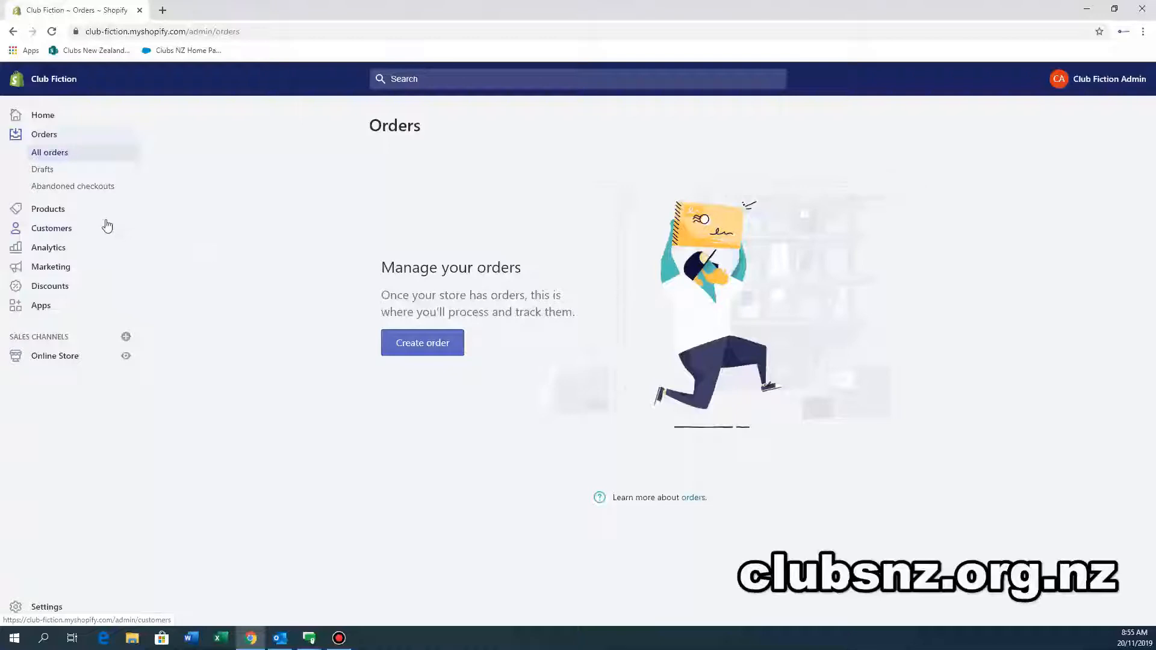
pyautogui.click(36, 171)
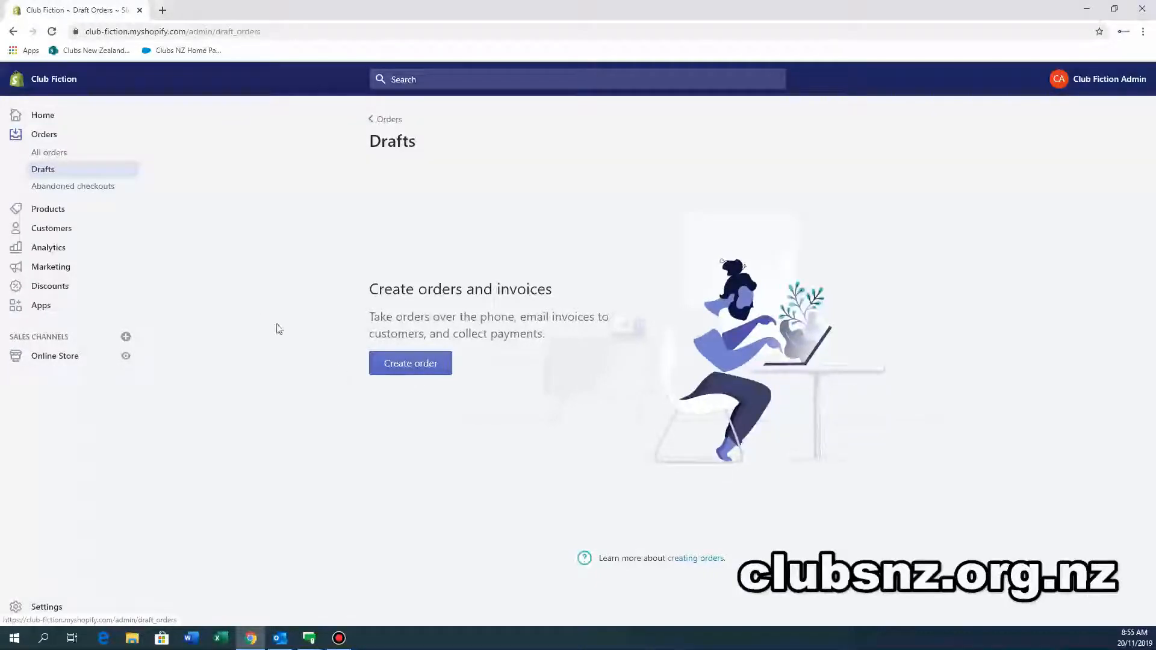
# Open the Short-Sleeve Unisex T-Shirt from the products list and examine its description, images and size variants
pyautogui.click(48, 209)
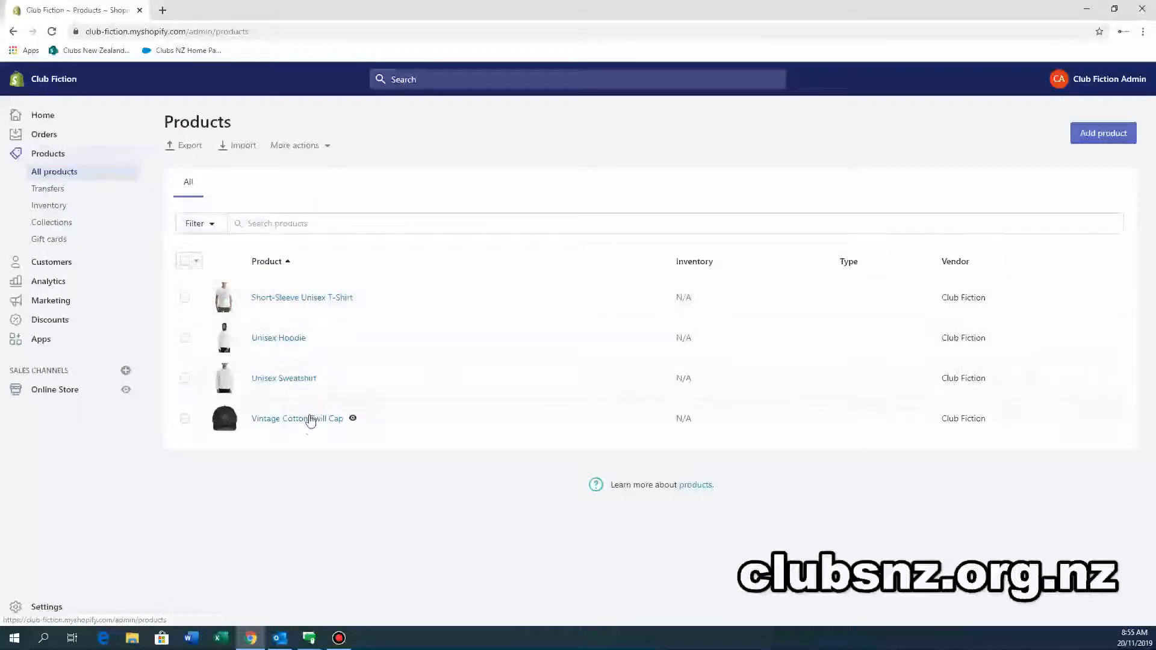
pyautogui.click(283, 301)
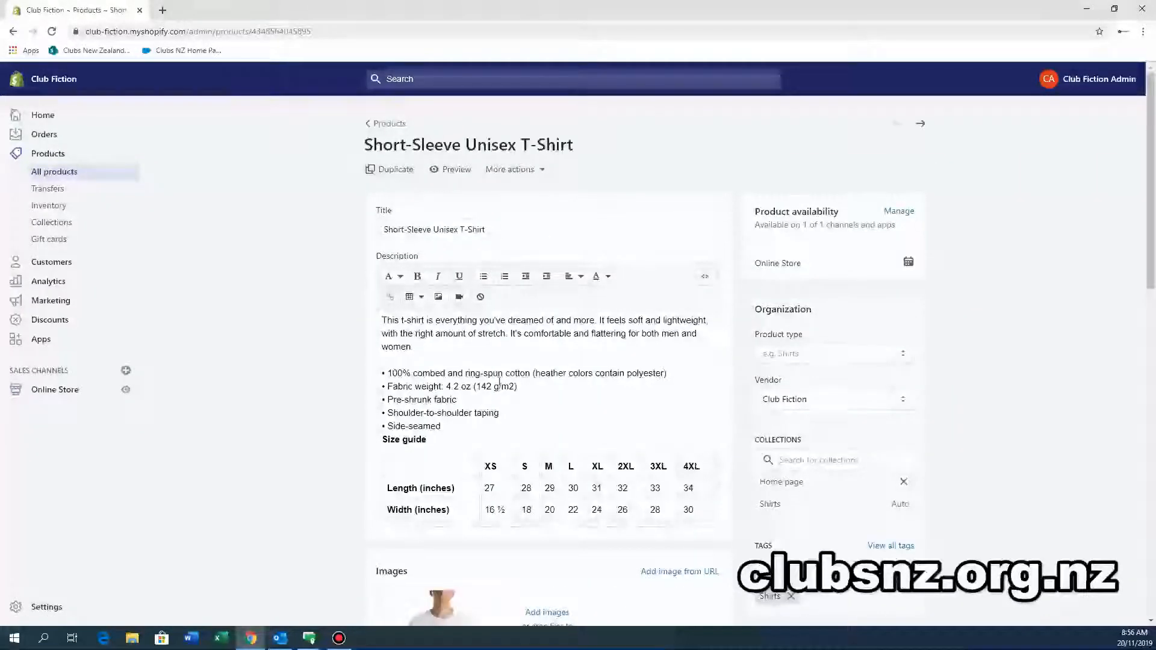
pyautogui.scroll(-5, 549, 432)
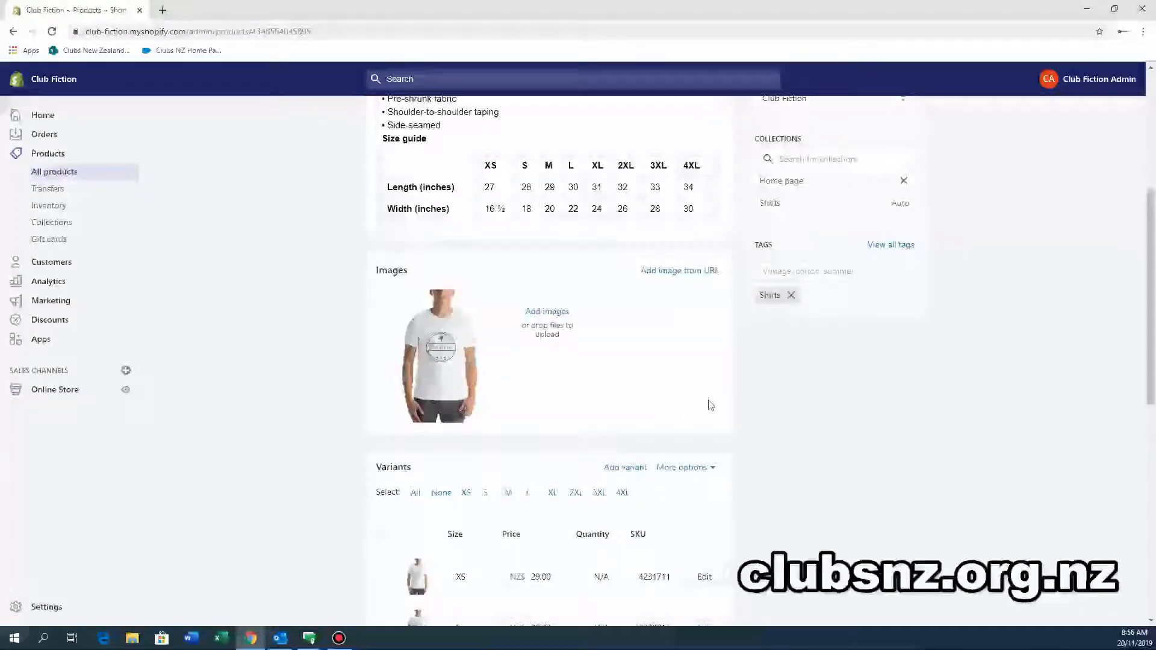
pyautogui.scroll(-9, 710, 405)
pyautogui.scroll(3, 710, 418)
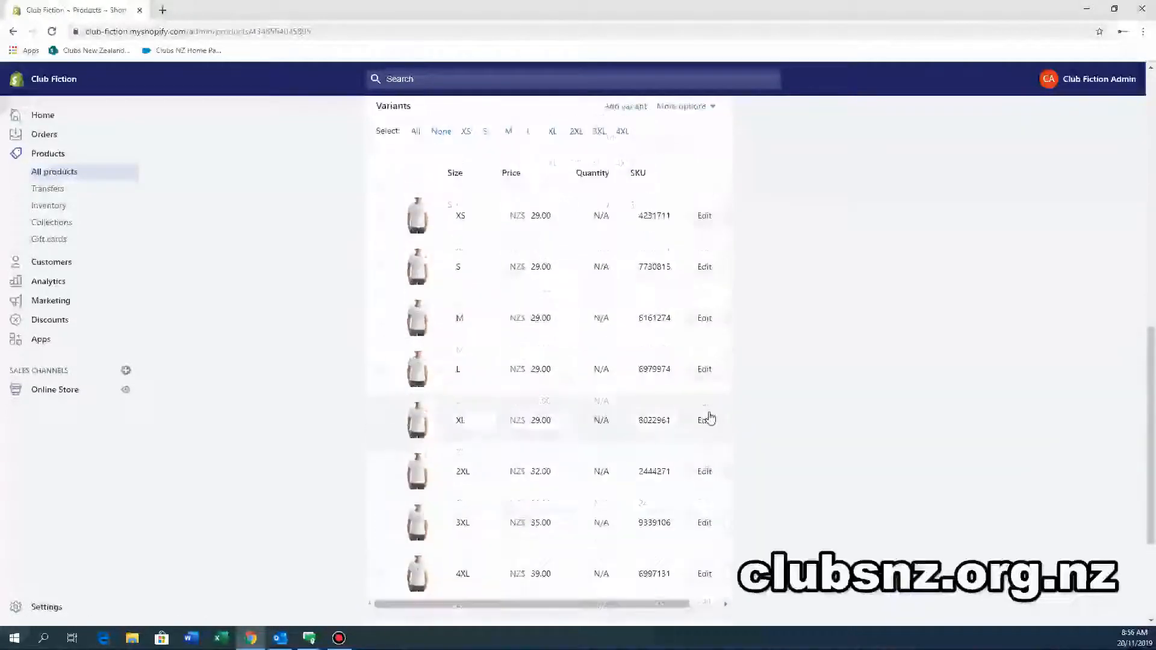
pyautogui.scroll(8, 711, 418)
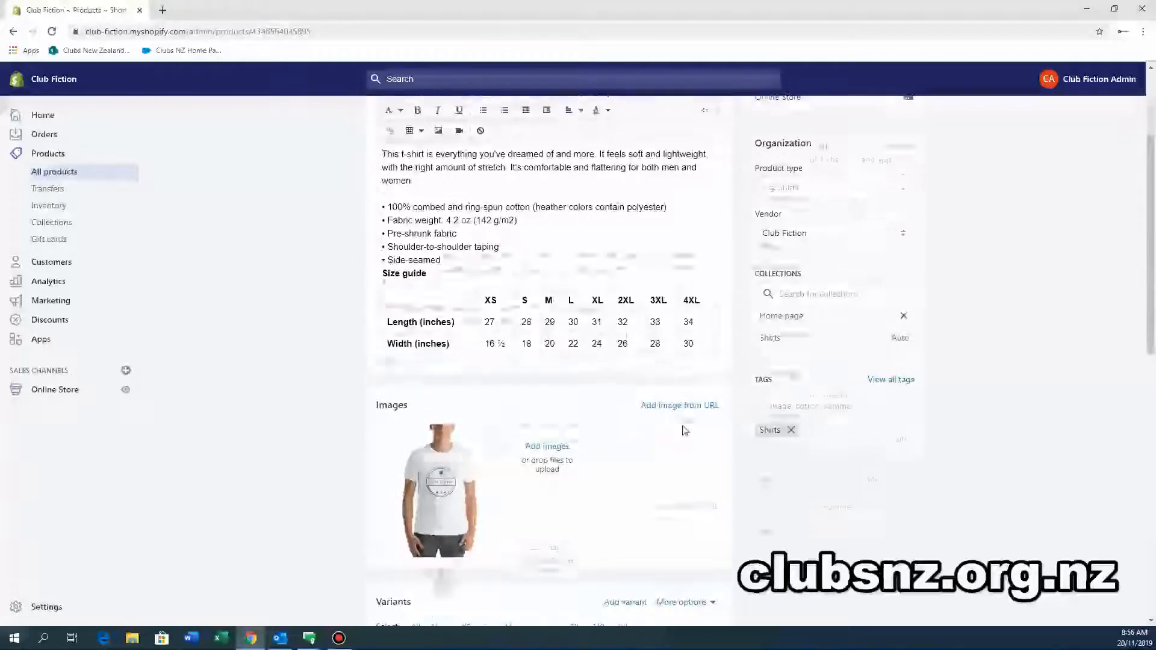
pyautogui.scroll(3, 685, 430)
# View the Customers list and examine the reports on the Analytics overview dashboard
pyautogui.click(53, 263)
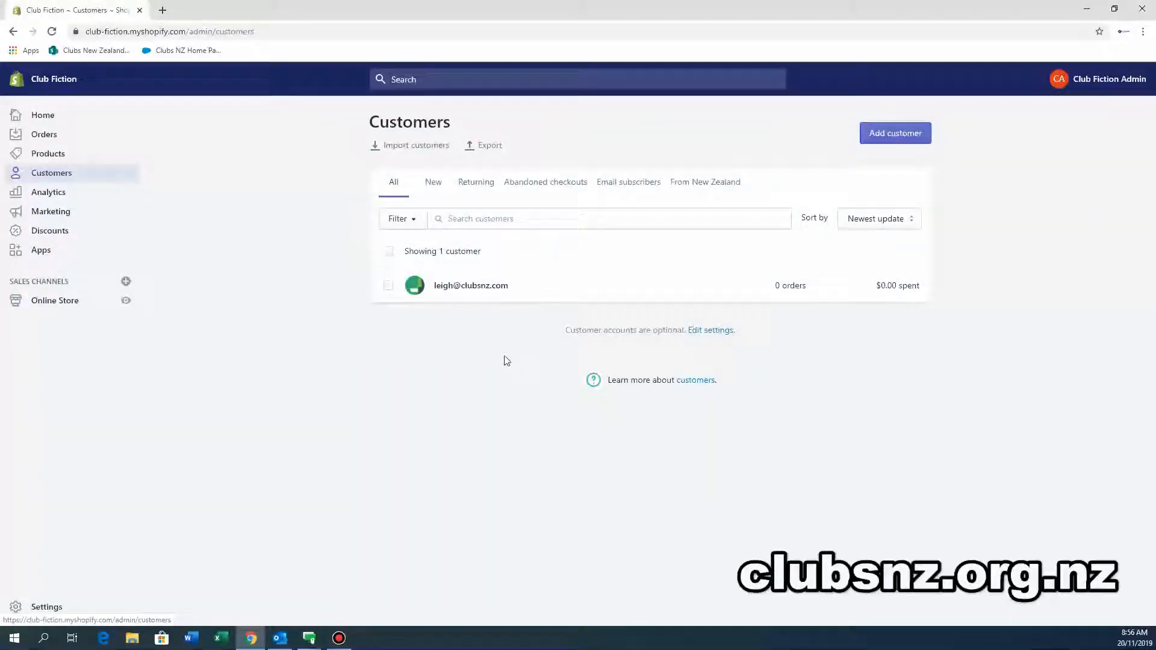
pyautogui.click(57, 197)
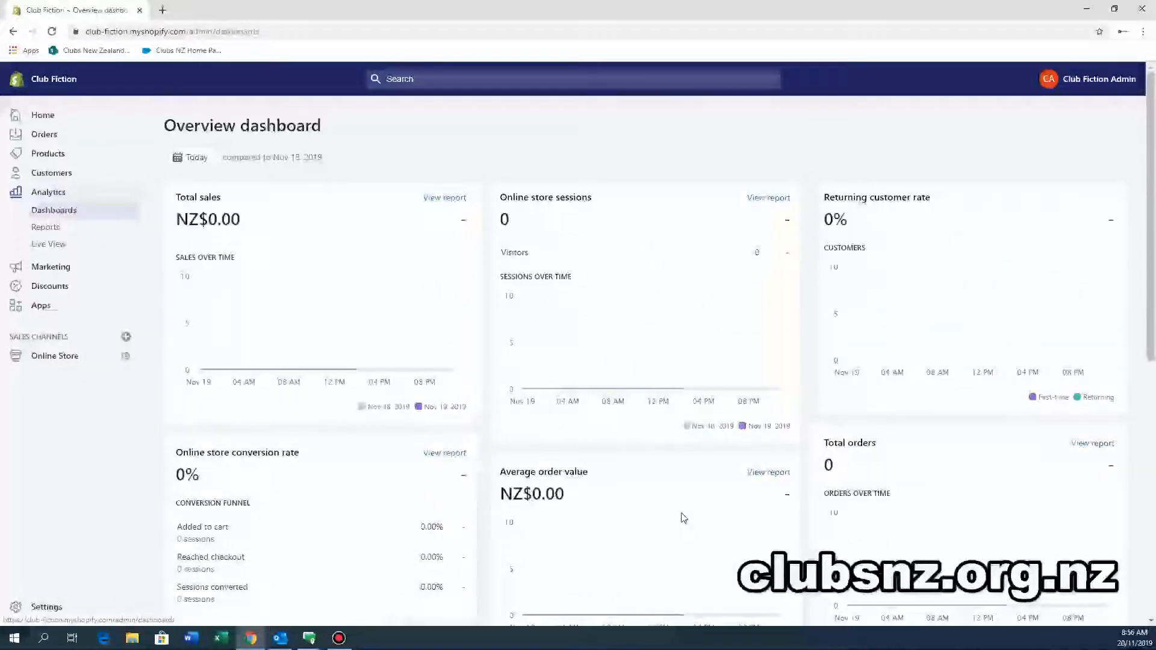
pyautogui.scroll(-4, 685, 518)
pyautogui.scroll(-4, 685, 525)
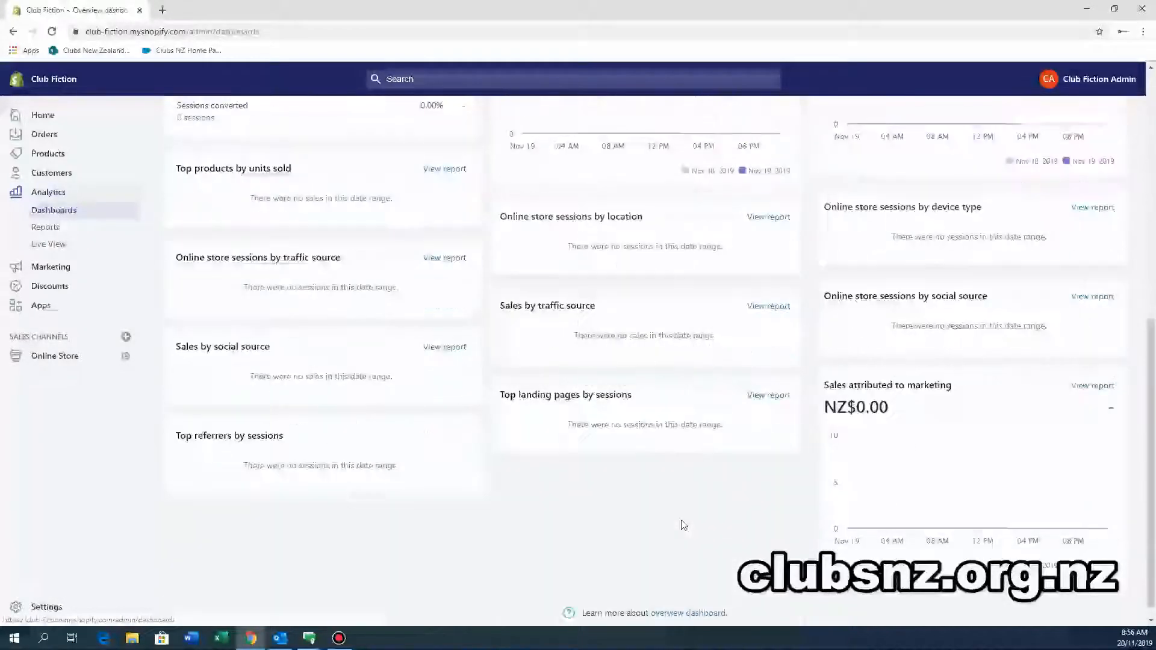
pyautogui.scroll(8, 759, 501)
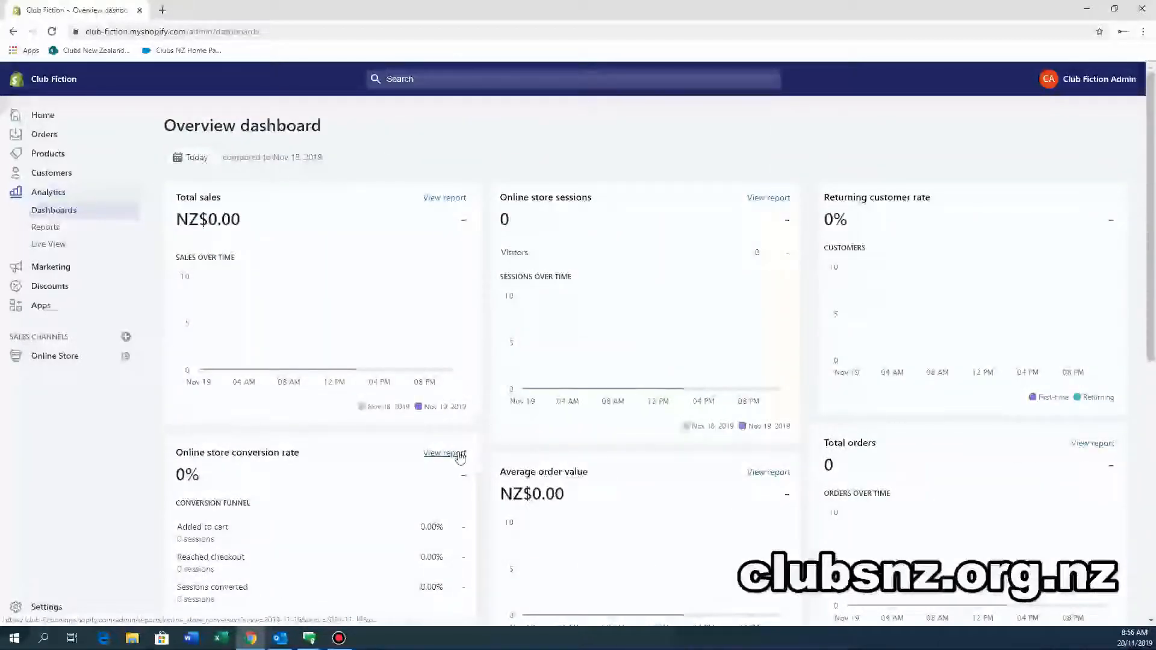
pyautogui.scroll(-5, 461, 457)
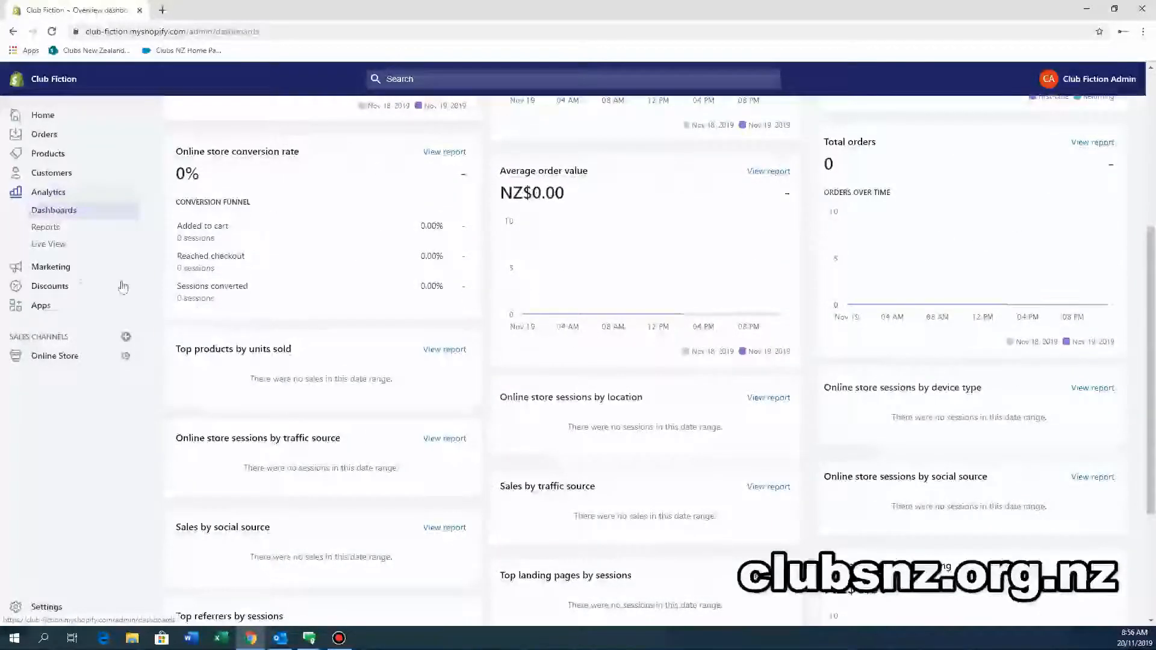
# View the Marketing overview and the Discounts page
pyautogui.click(54, 267)
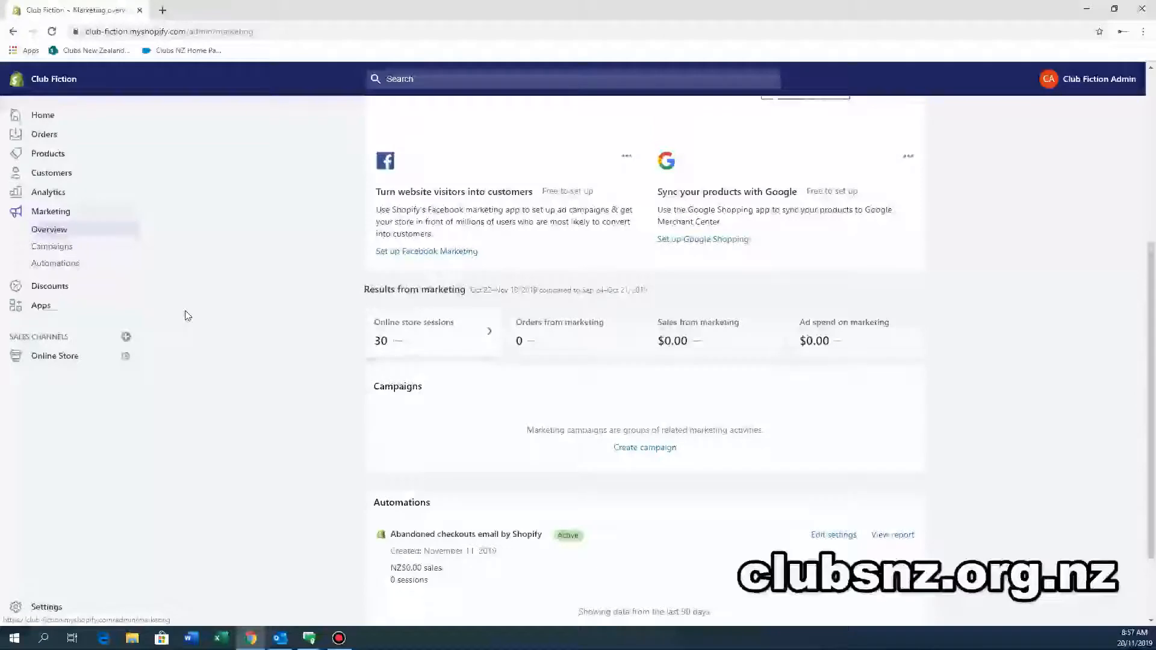
pyautogui.click(56, 289)
pyautogui.click(53, 287)
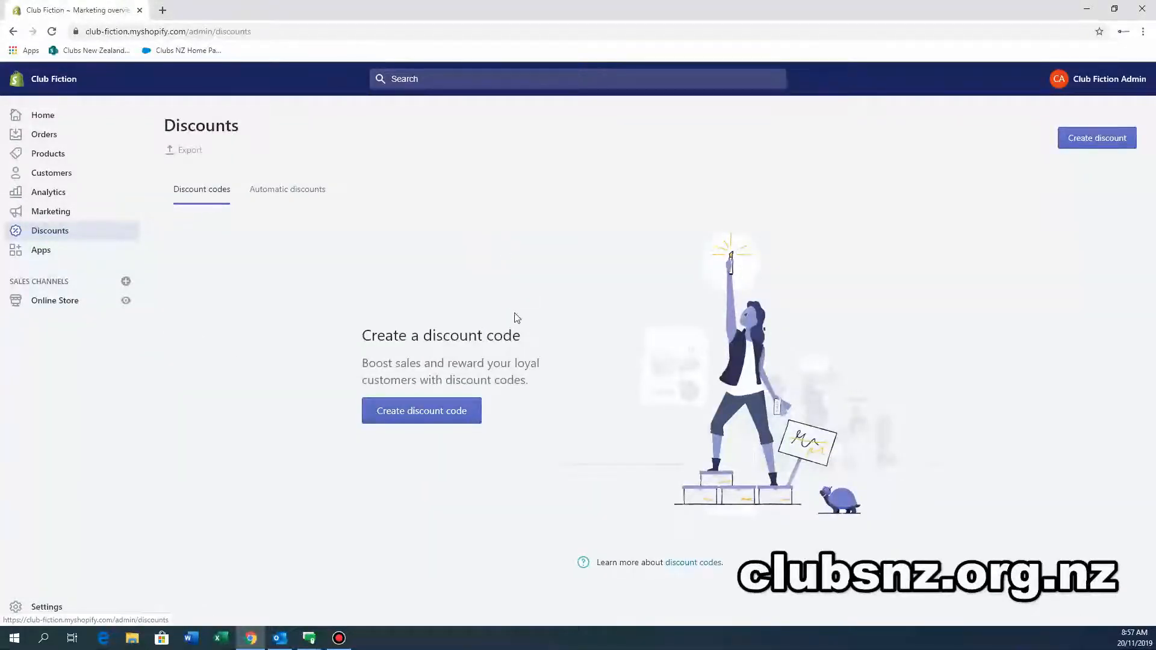
# Visit the Shopify App Store from the store's Apps page, search for "tickets" and browse the matching apps
pyautogui.click(49, 256)
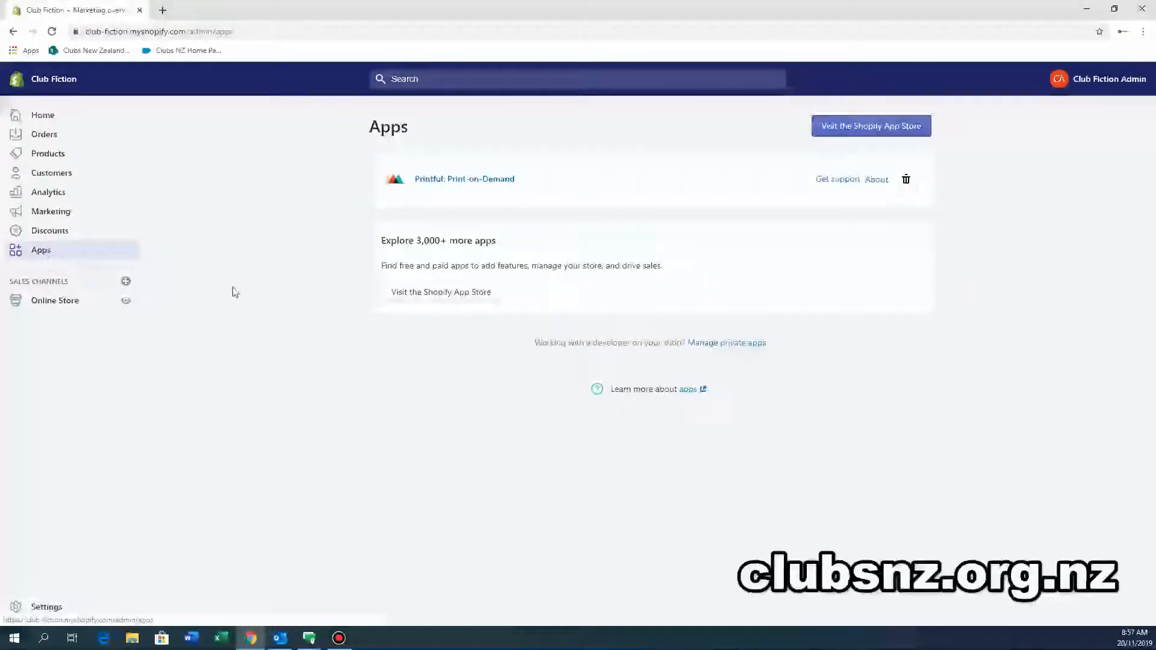
pyautogui.click(873, 128)
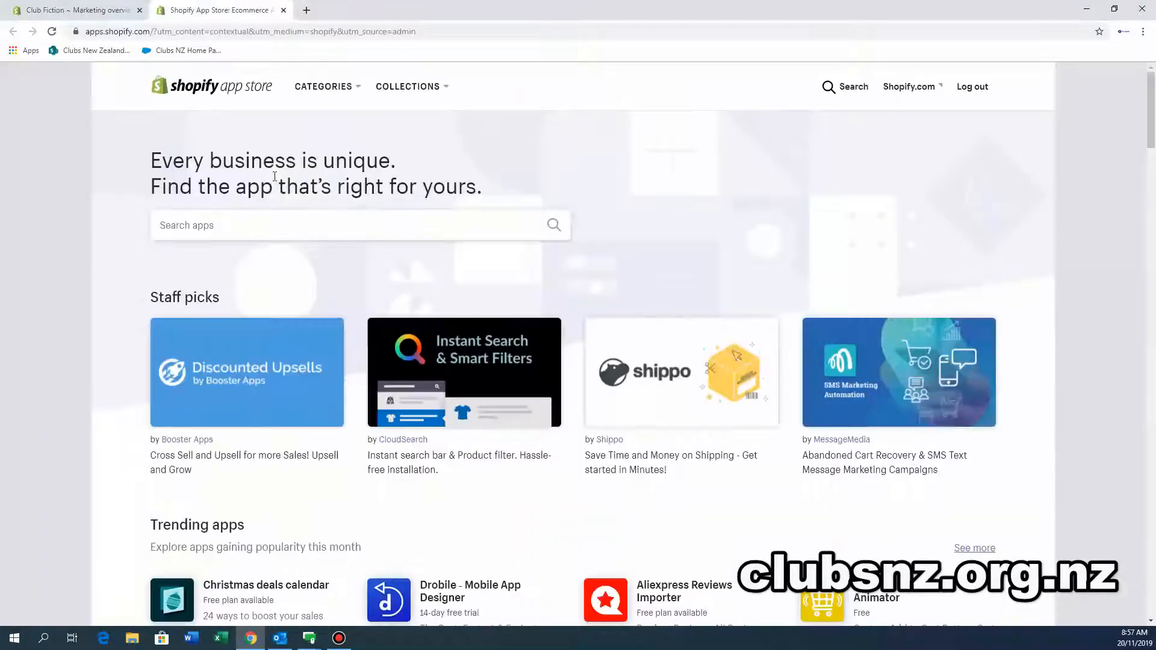
pyautogui.click(381, 228)
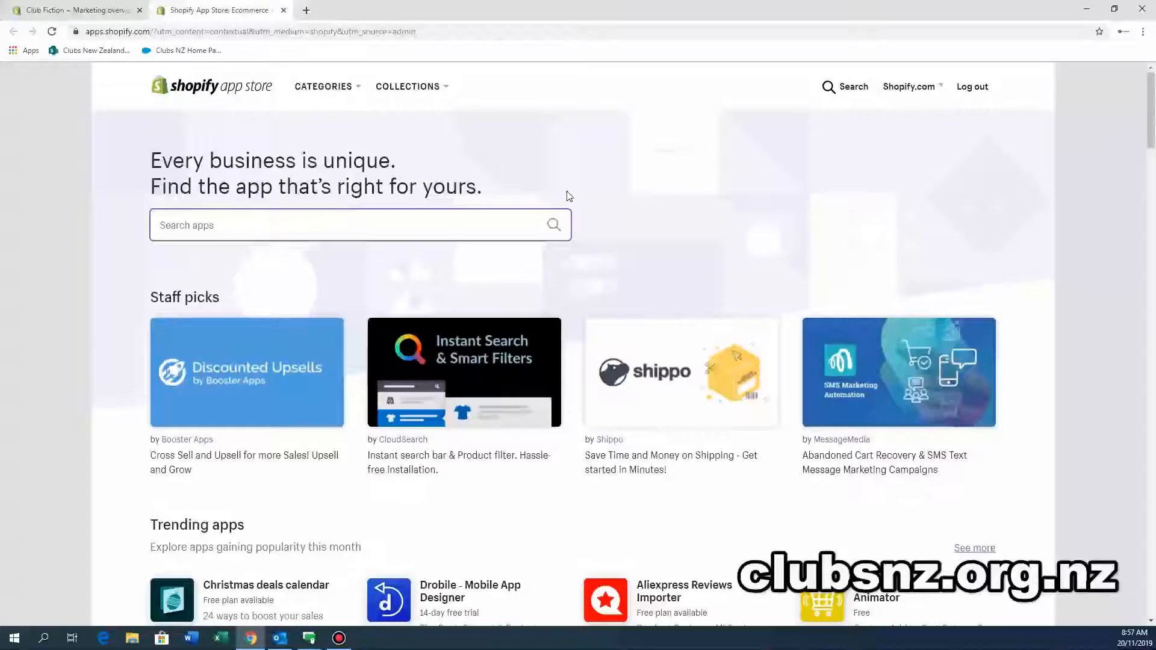
pyautogui.write('ticket')
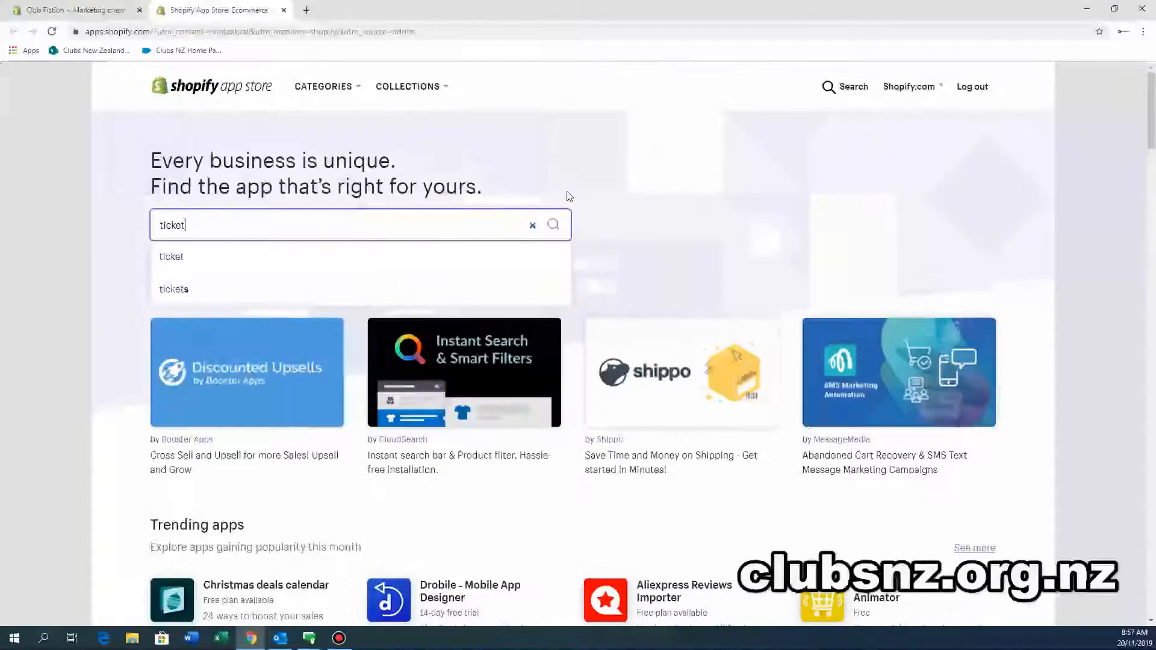
pyautogui.write('s')
pyautogui.press('Return')
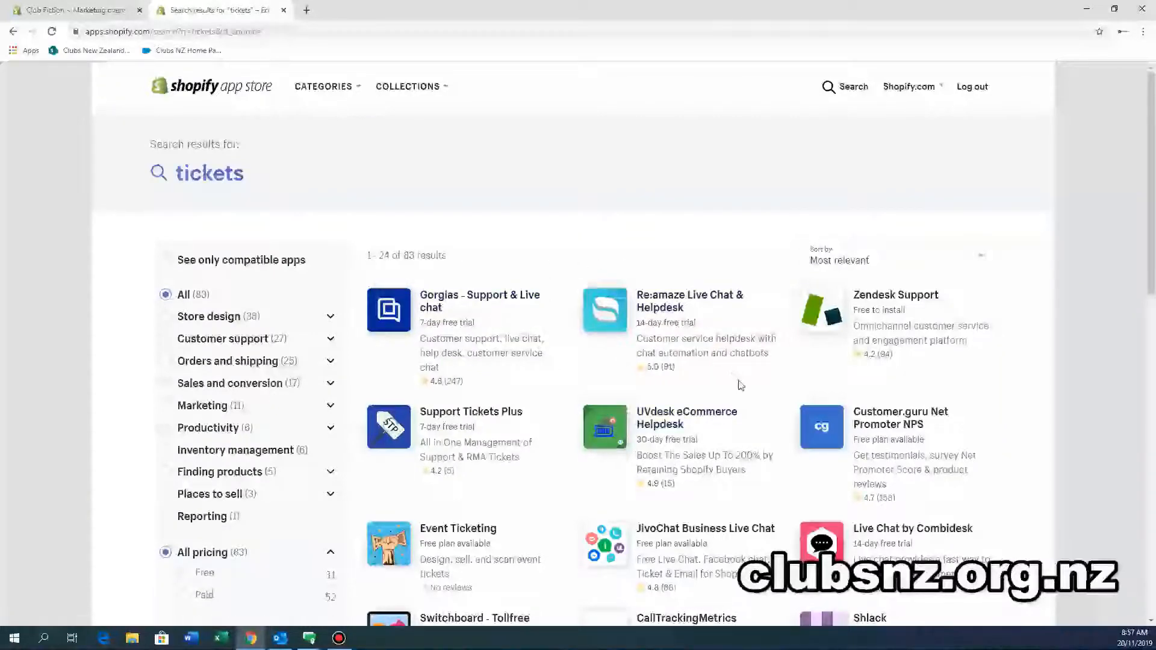
pyautogui.scroll(-2, 738, 386)
pyautogui.scroll(-5, 538, 393)
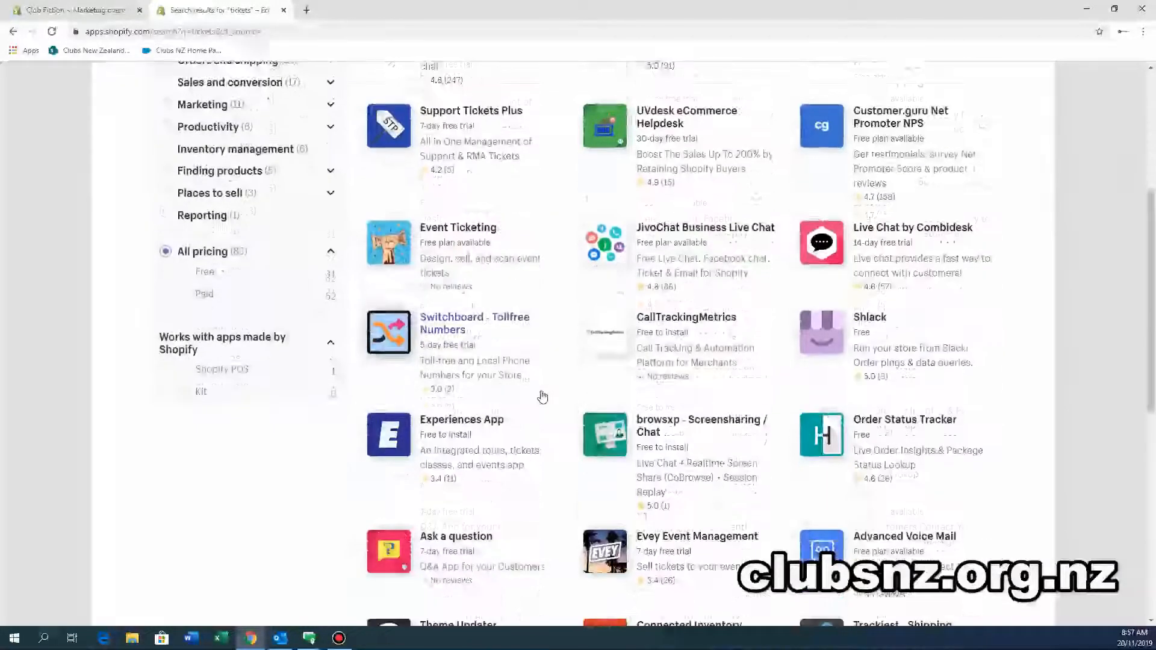
# Look over the ticket app results in the Shopify App Store and close the store to return to the Apps page
pyautogui.scroll(2, 541, 386)
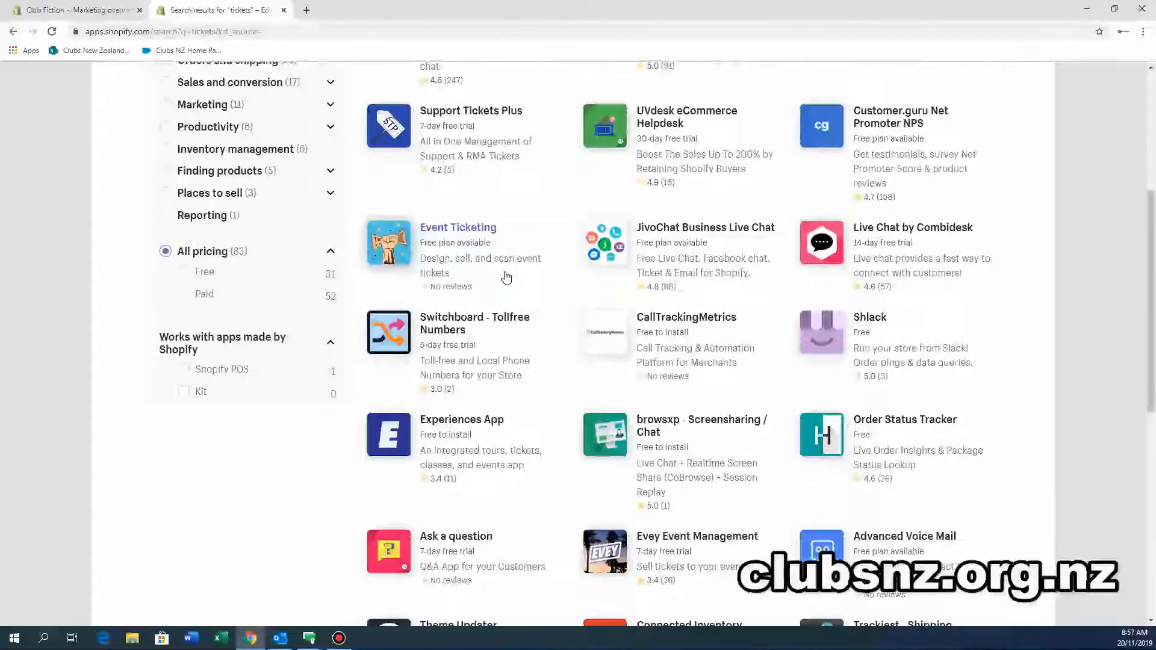
pyautogui.scroll(5, 512, 283)
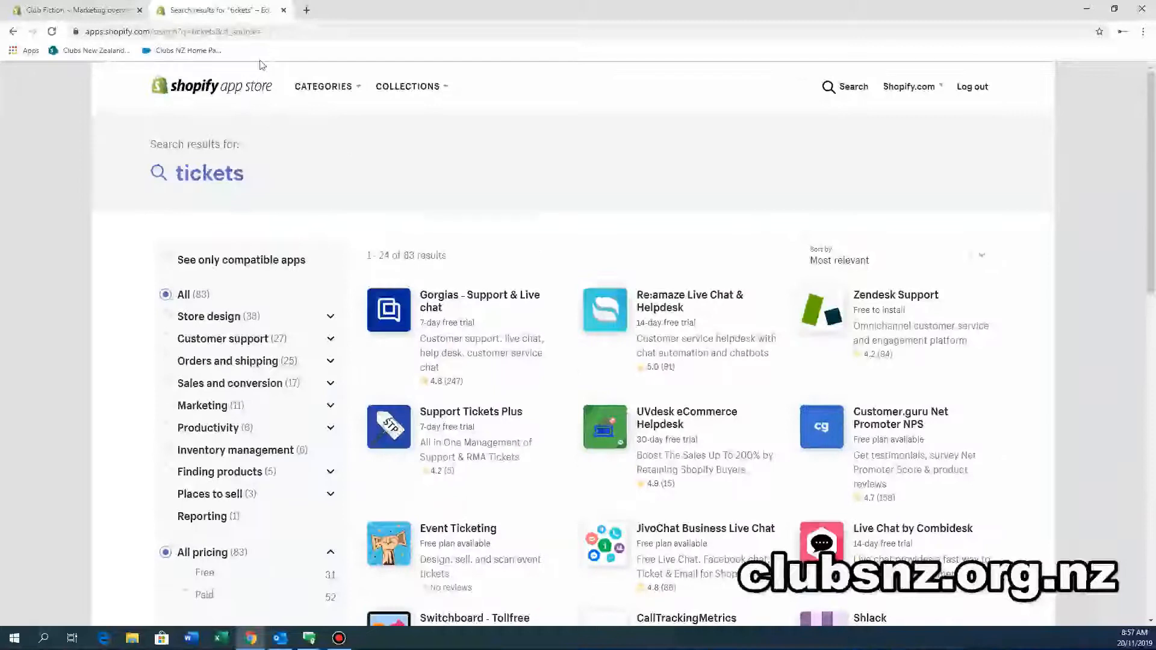
pyautogui.click(283, 11)
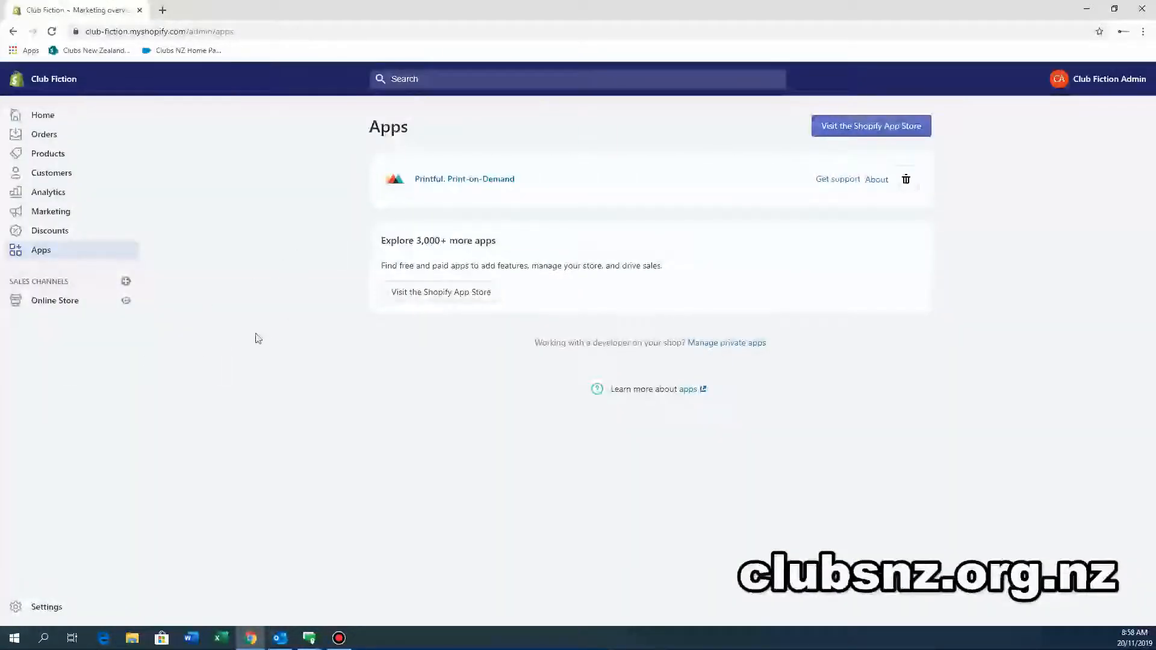
# Open the current Boundless theme of the Online Store for customization and look through its home page preview
pyautogui.click(65, 306)
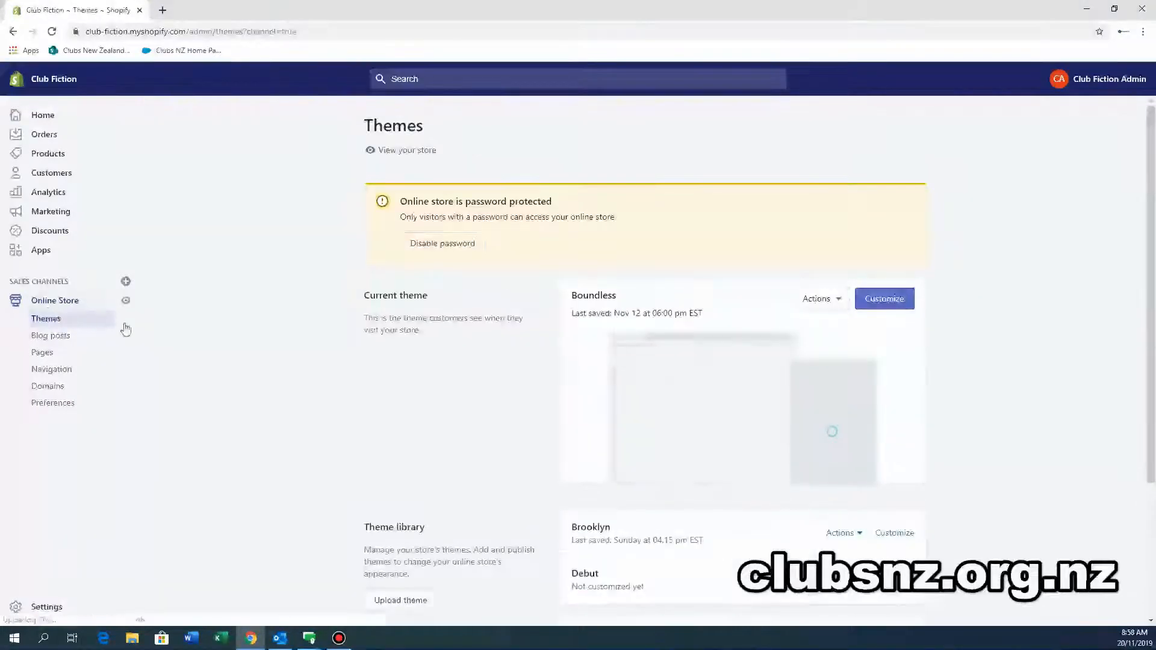
pyautogui.click(878, 306)
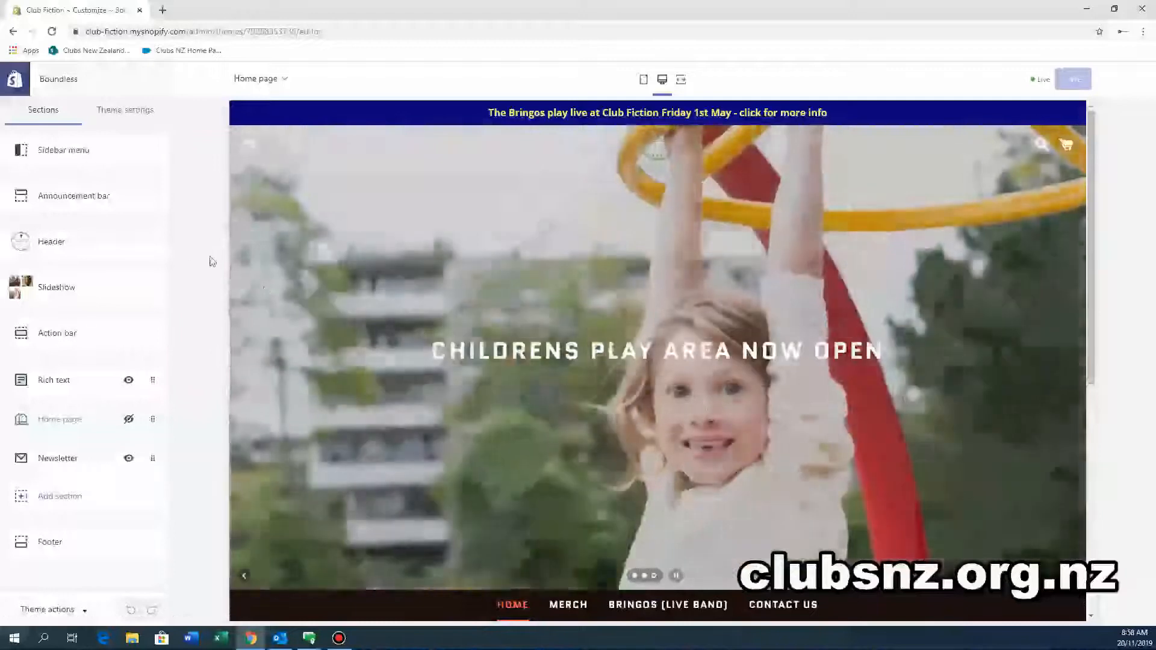
pyautogui.scroll(-6, 691, 327)
pyautogui.scroll(8, 691, 327)
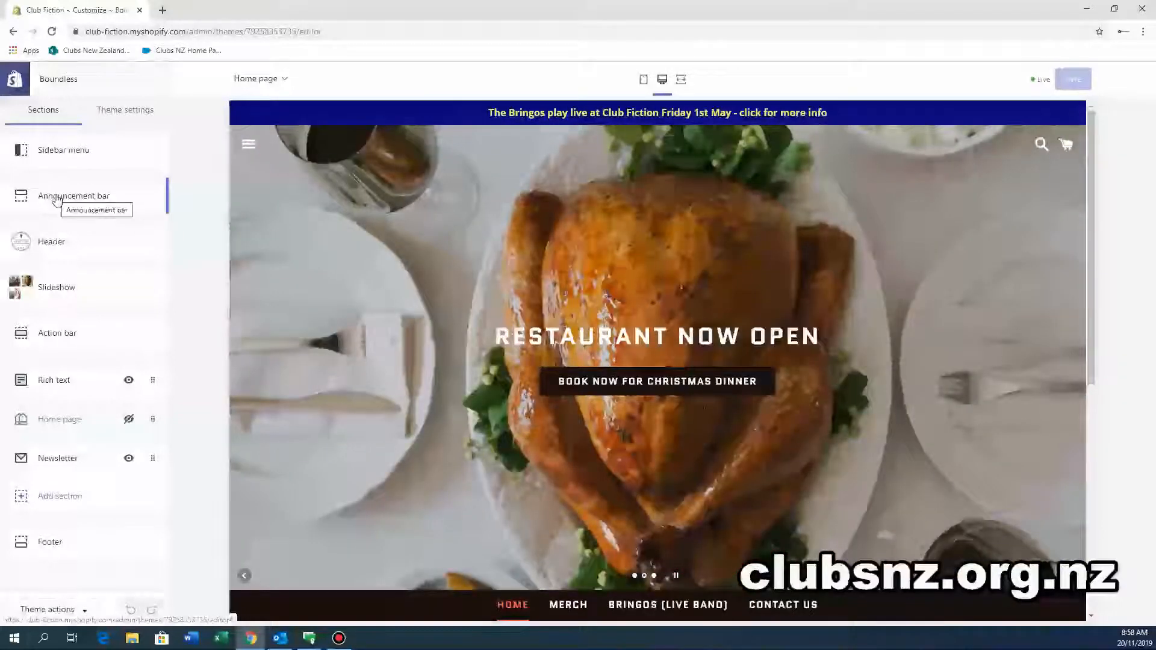
# Change the announcement bar text to "The Bringos play live at the club this Friday"
pyautogui.click(57, 200)
pyautogui.click(48, 209)
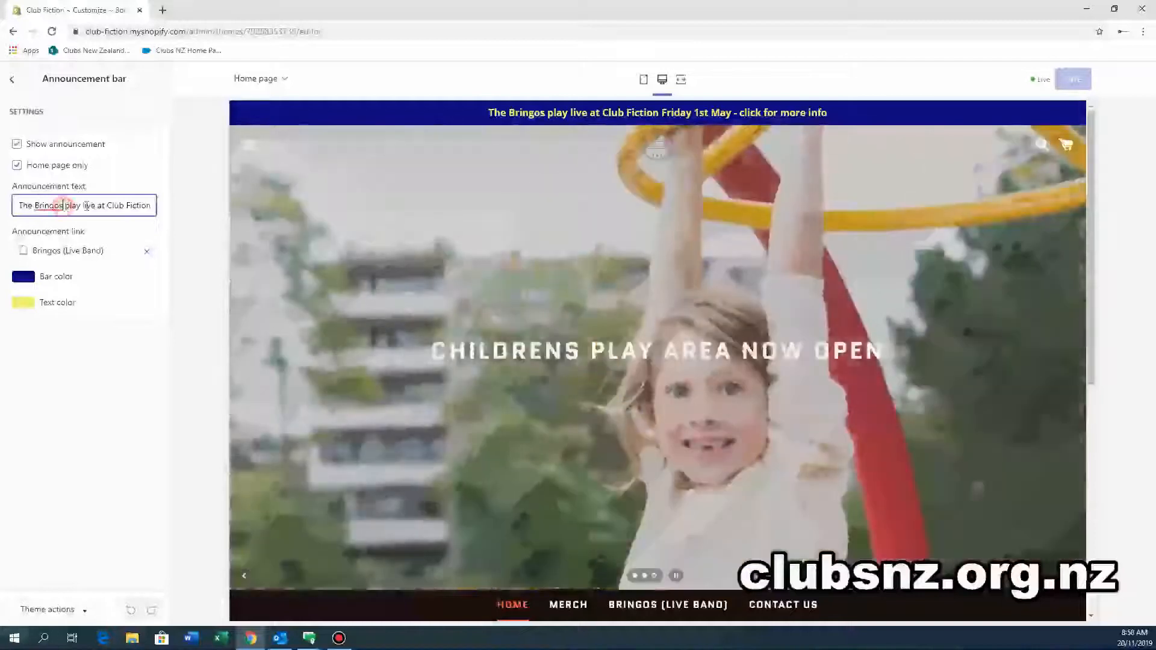
pyautogui.moveTo(62, 208); pyautogui.dragTo(284, 213)
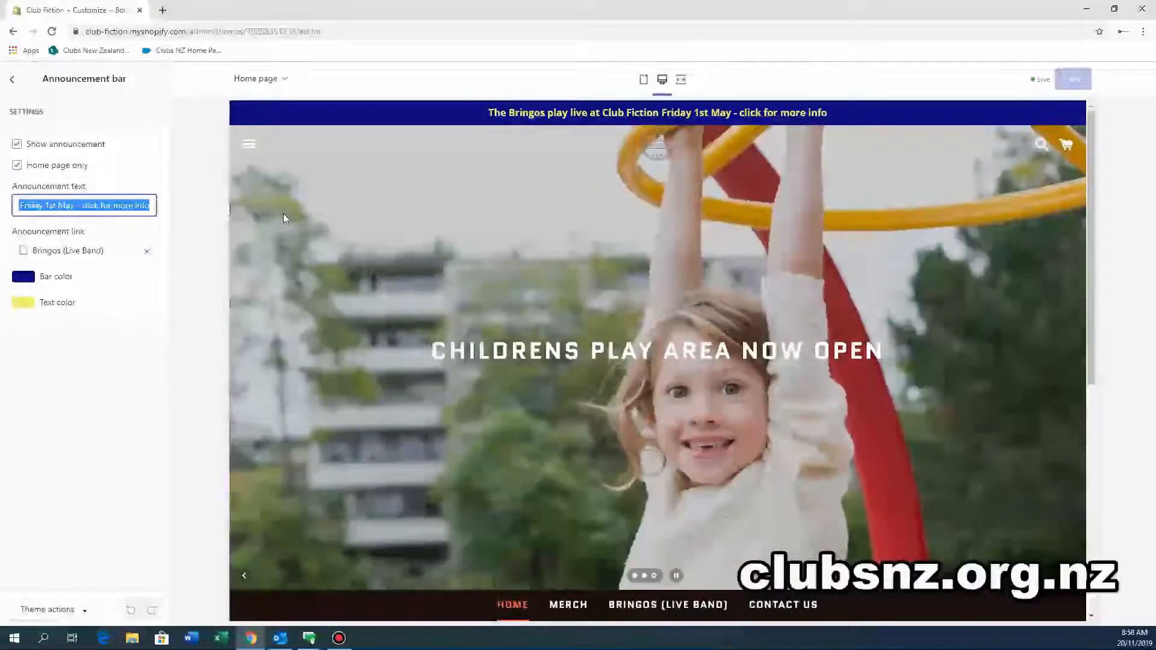
pyautogui.press('BackSpace')
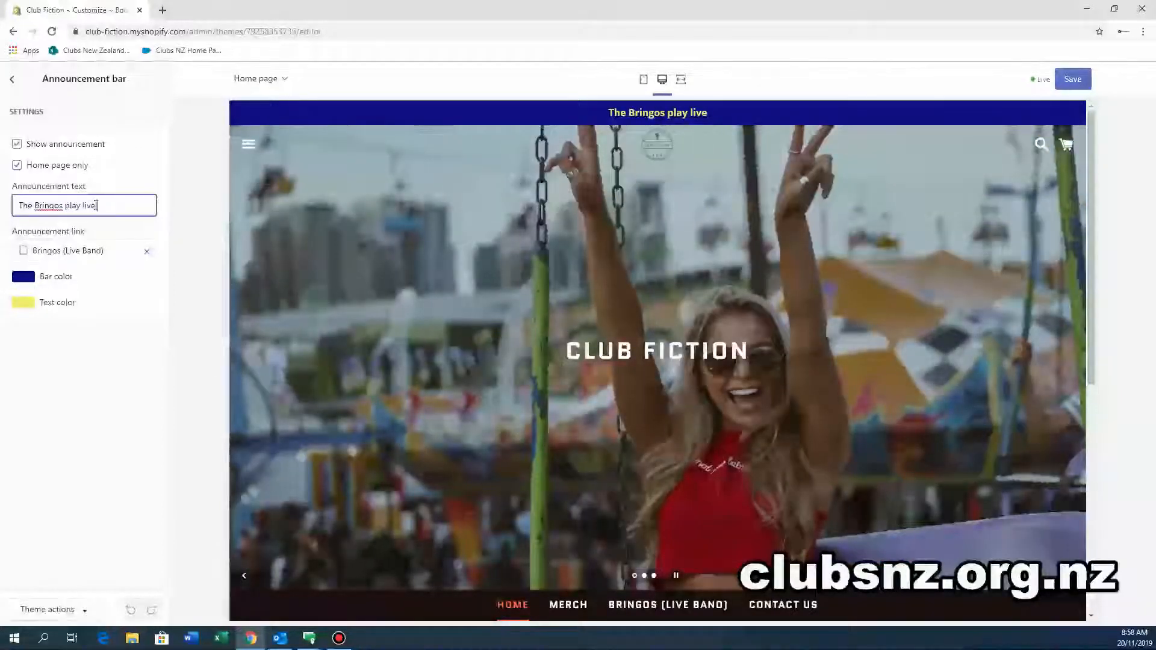
pyautogui.write('club this Friday')
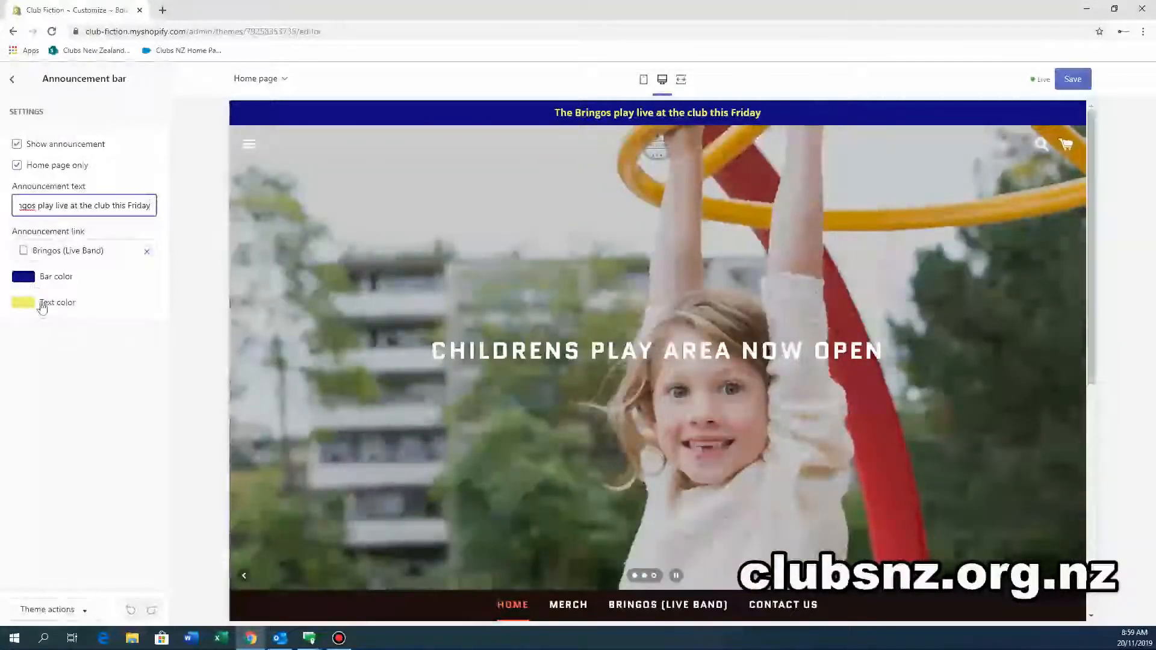
# Set the announcement bar's bar color to dark blue #080684 and return to the sections list
pyautogui.click(23, 276)
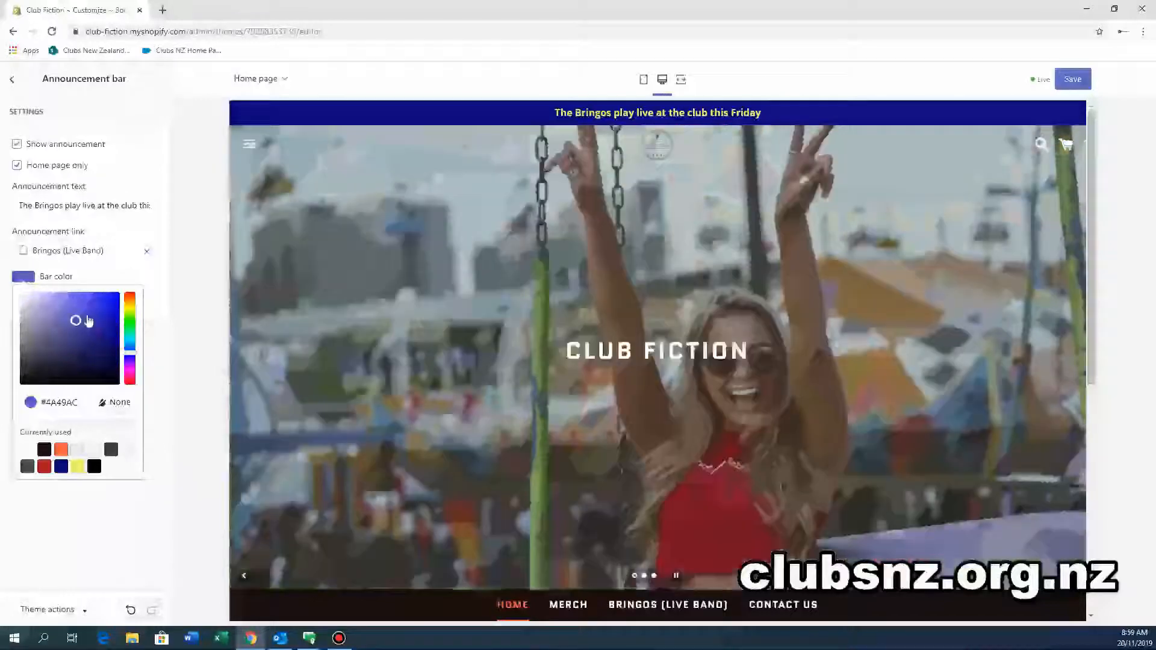
pyautogui.moveTo(100, 324); pyautogui.dragTo(111, 335)
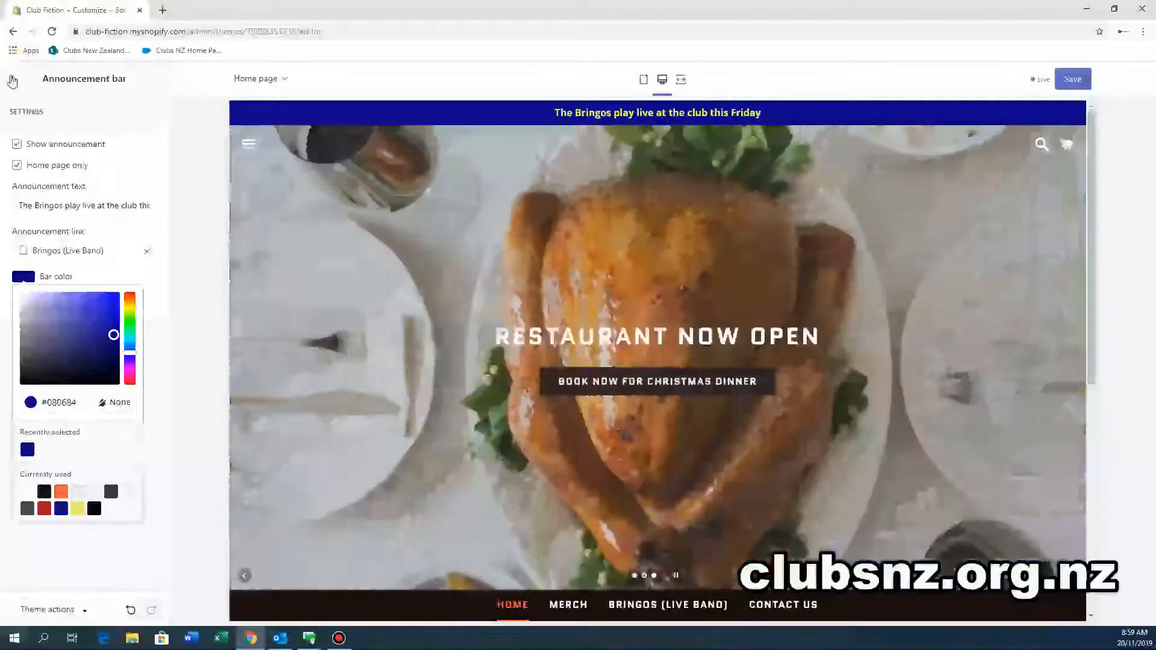
pyautogui.click(12, 79)
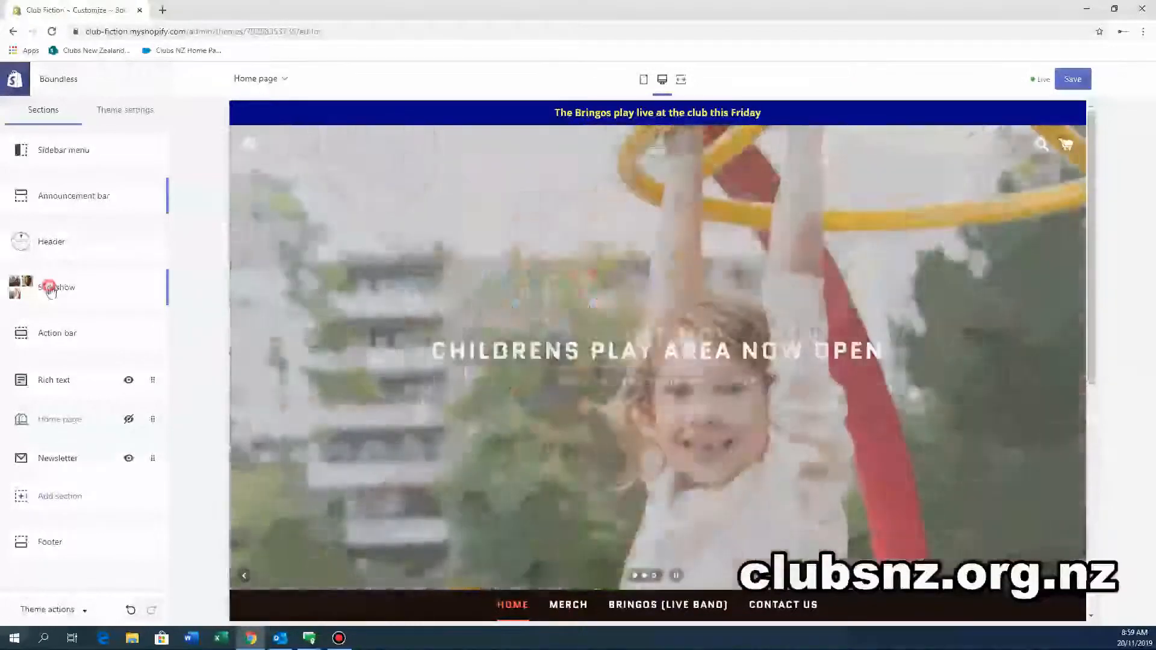
# Examine the Slideshow section's settings and the image, heading and button options of its first two image slides
pyautogui.click(49, 286)
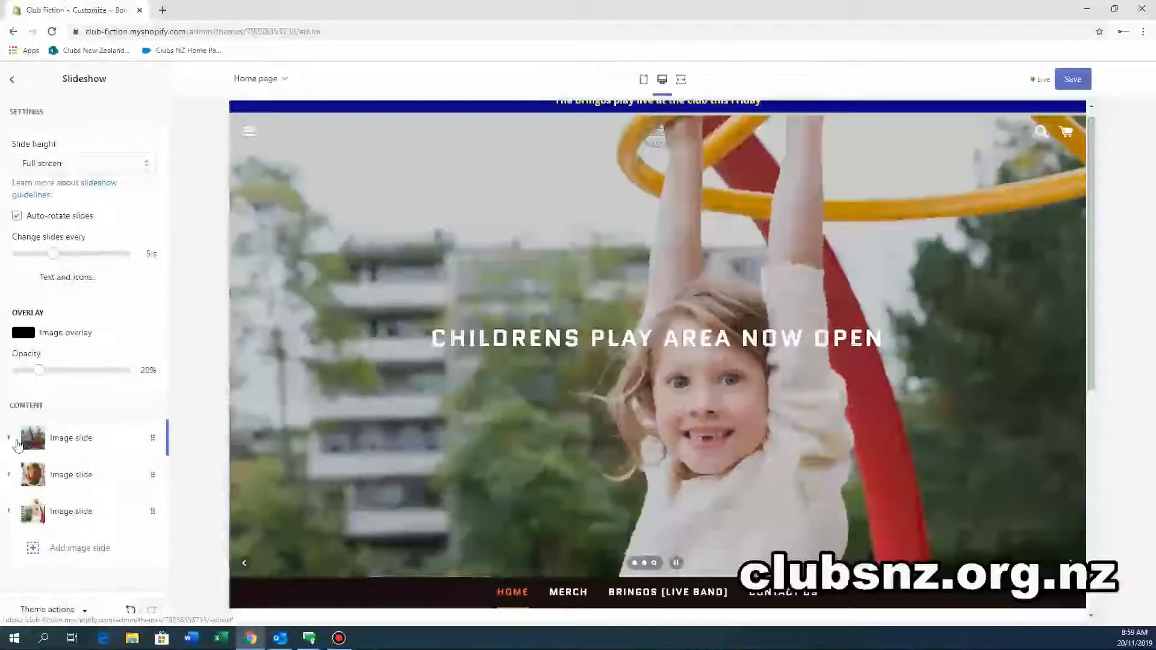
pyautogui.click(17, 444)
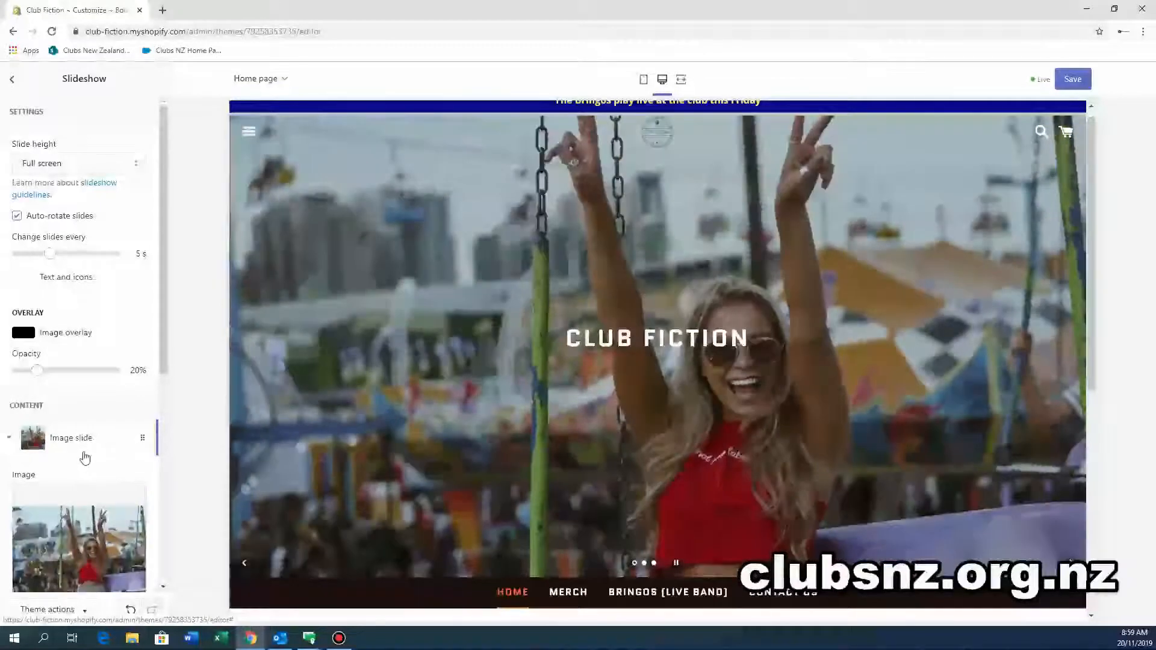
pyautogui.scroll(-6, 84, 459)
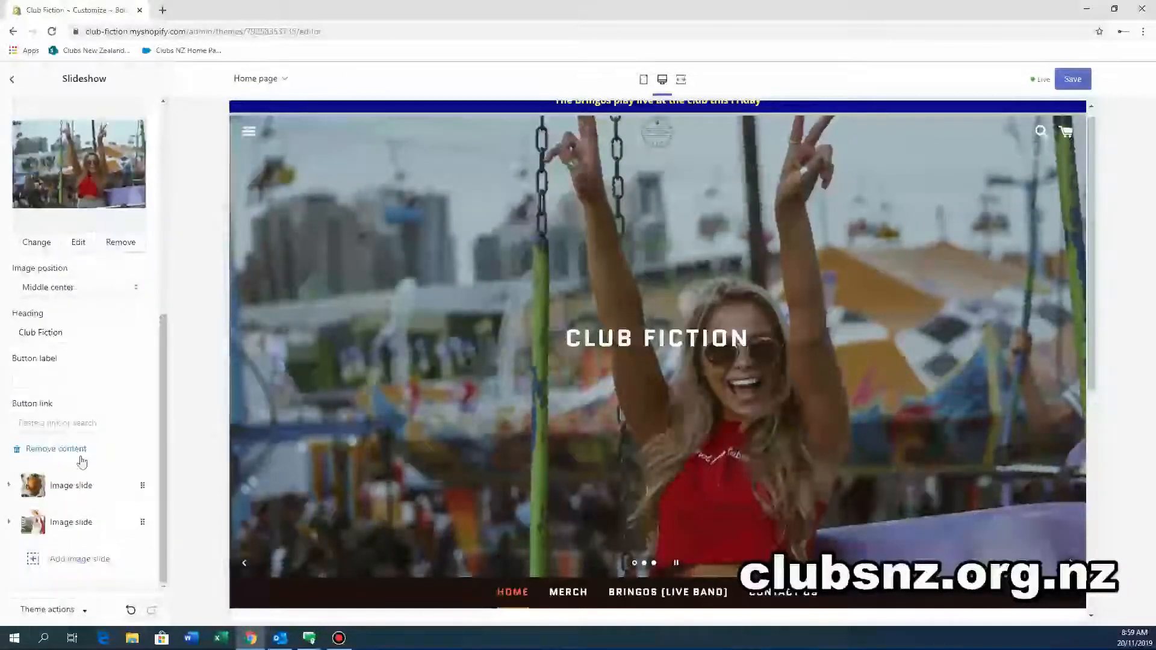
pyautogui.click(9, 485)
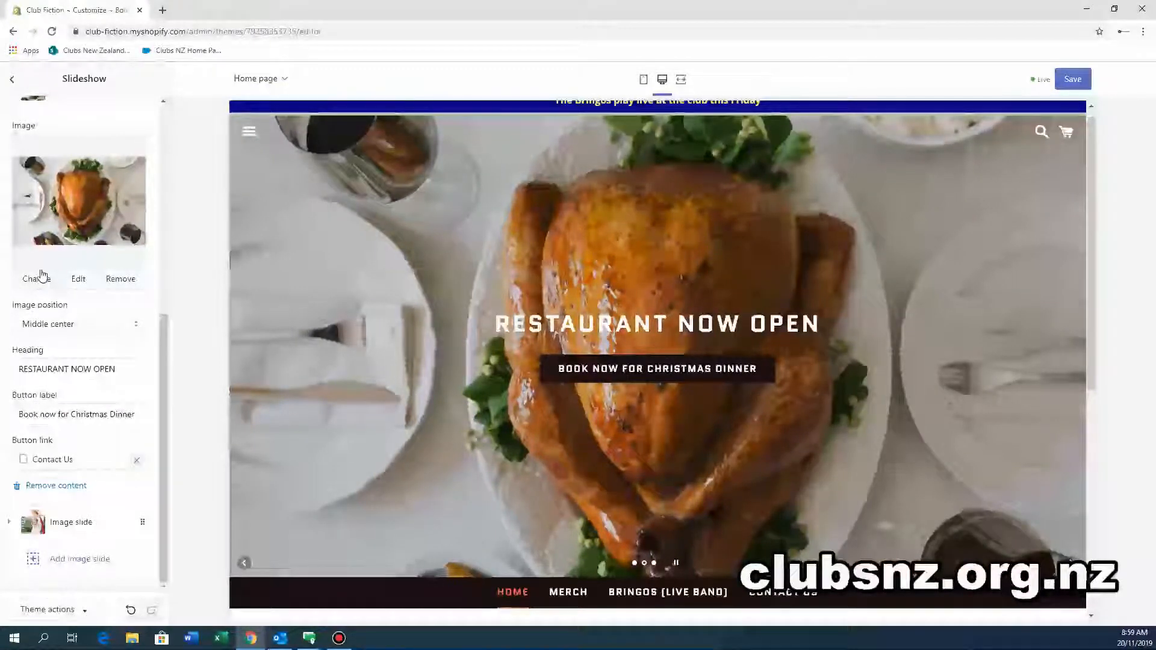
pyautogui.scroll(4, 131, 361)
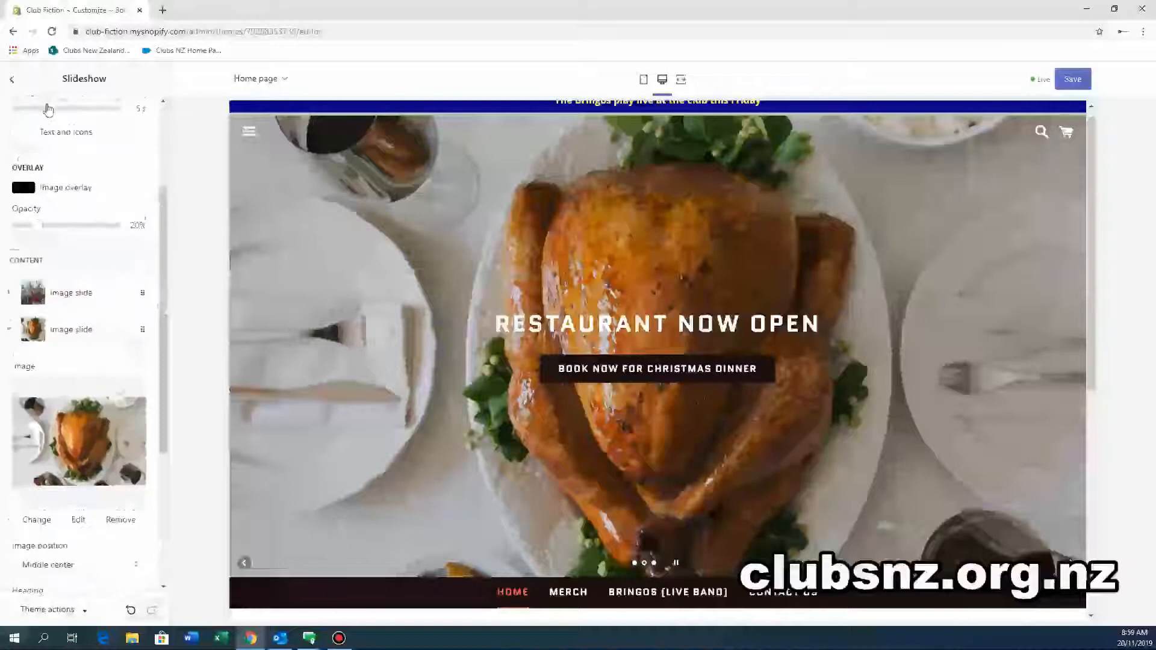
pyautogui.click(12, 79)
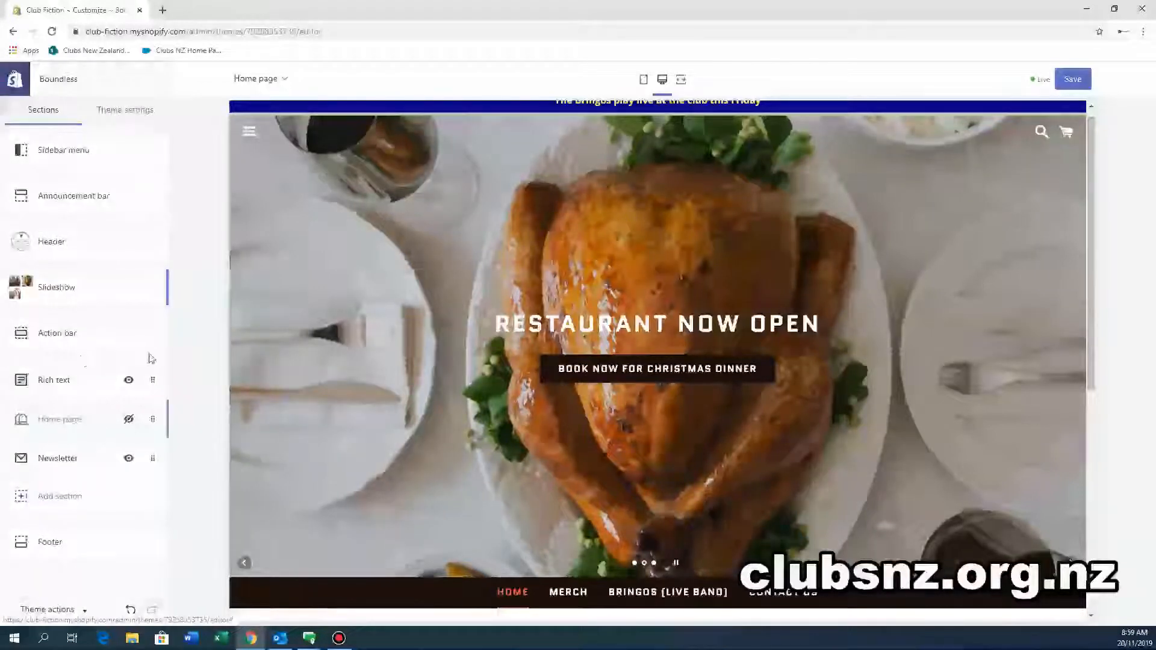
# View the Newsletter section's heading and subheading settings, and leave the theme editor without keeping the unsaved changes
pyautogui.scroll(-7, 493, 344)
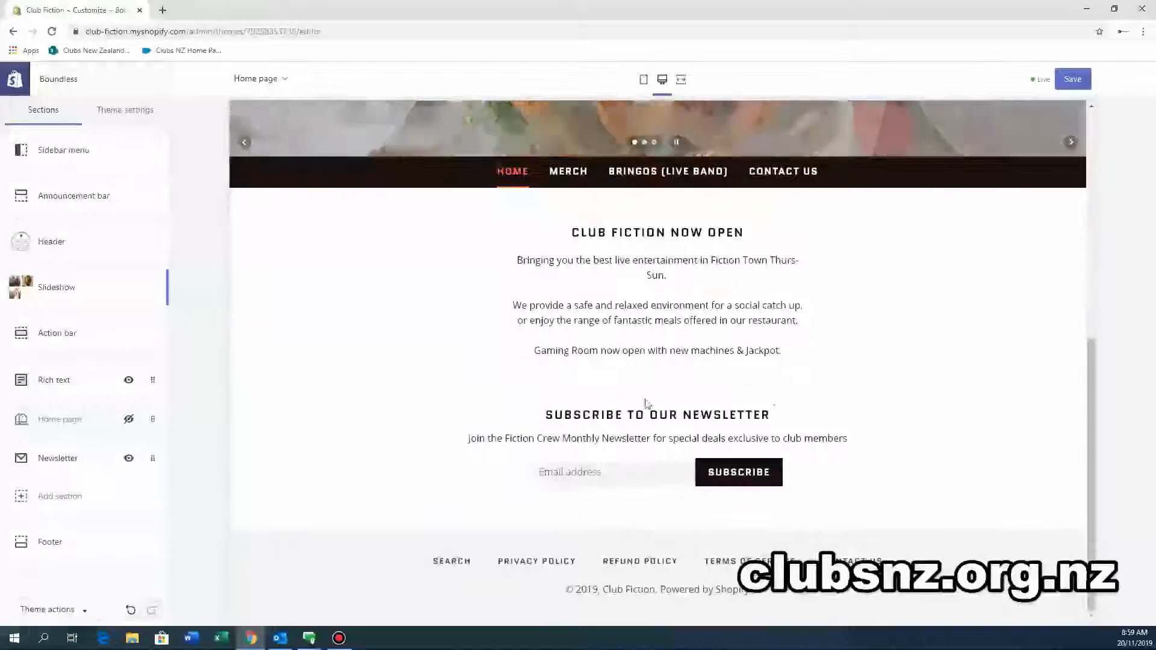
pyautogui.click(65, 464)
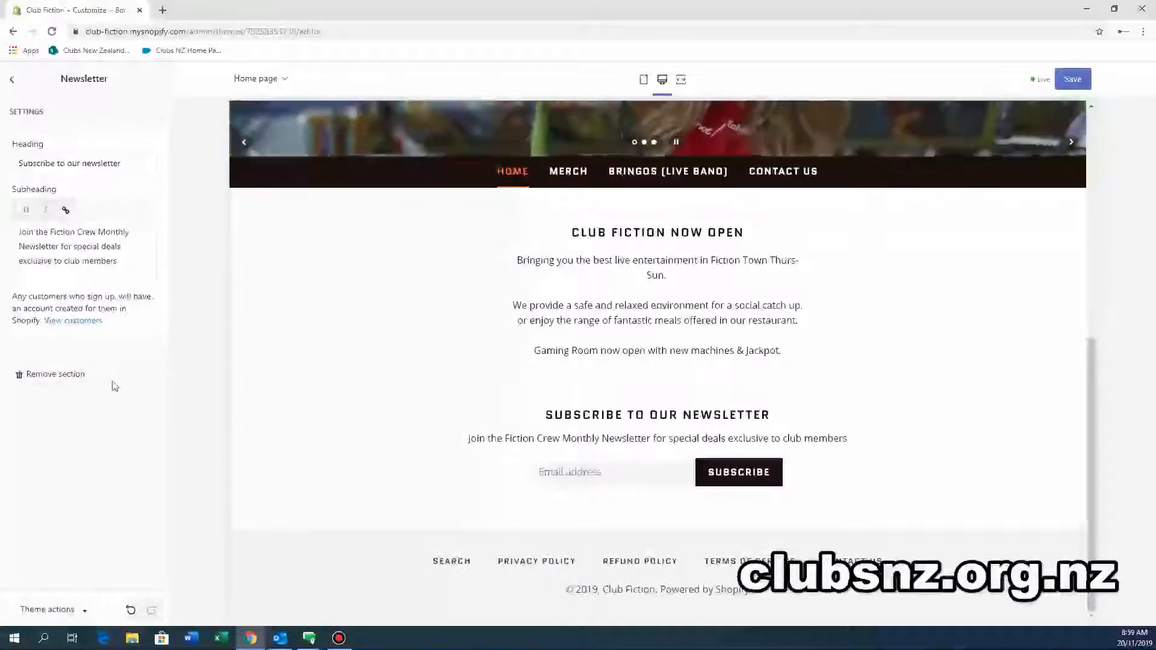
pyautogui.click(1072, 84)
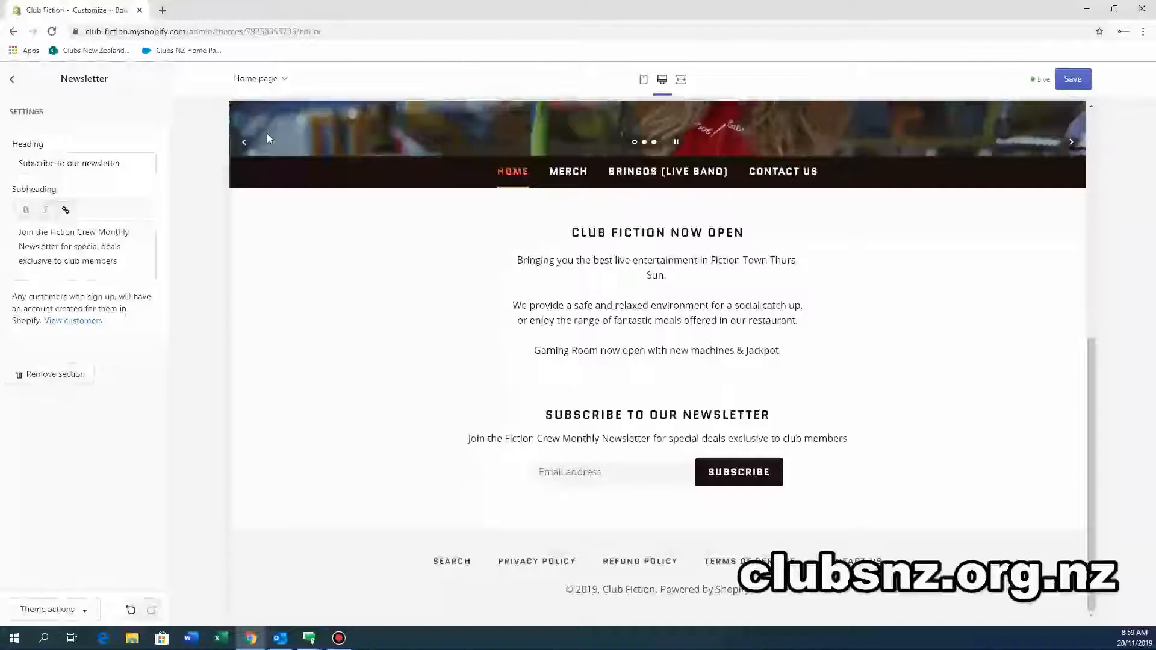
pyautogui.click(13, 79)
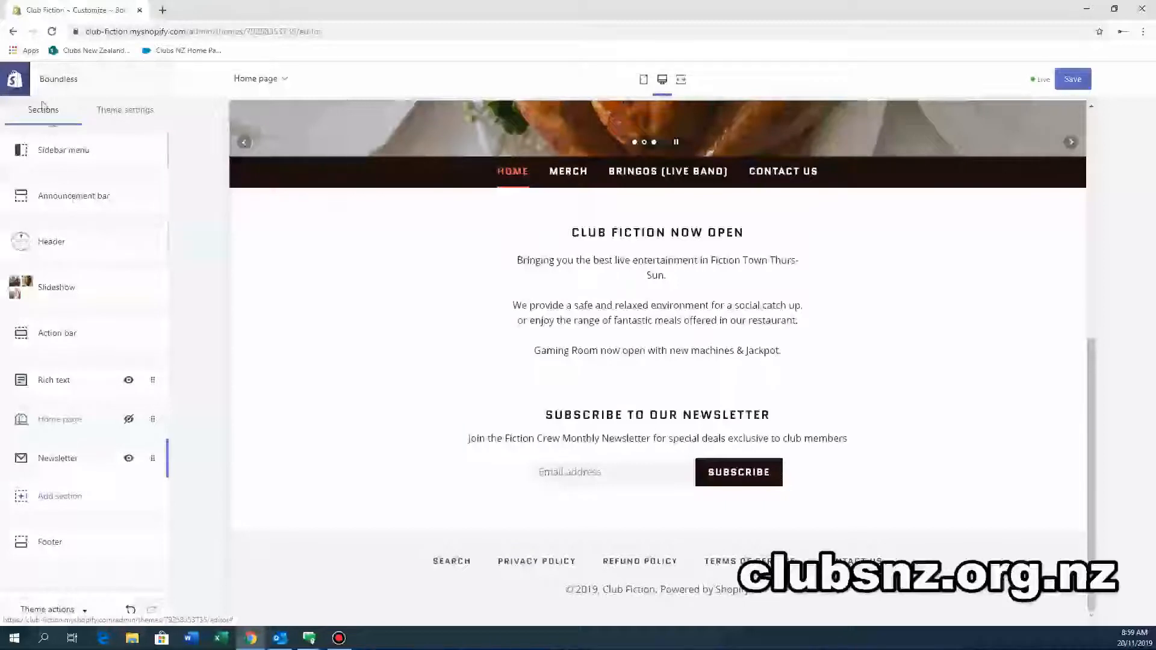
pyautogui.click(16, 84)
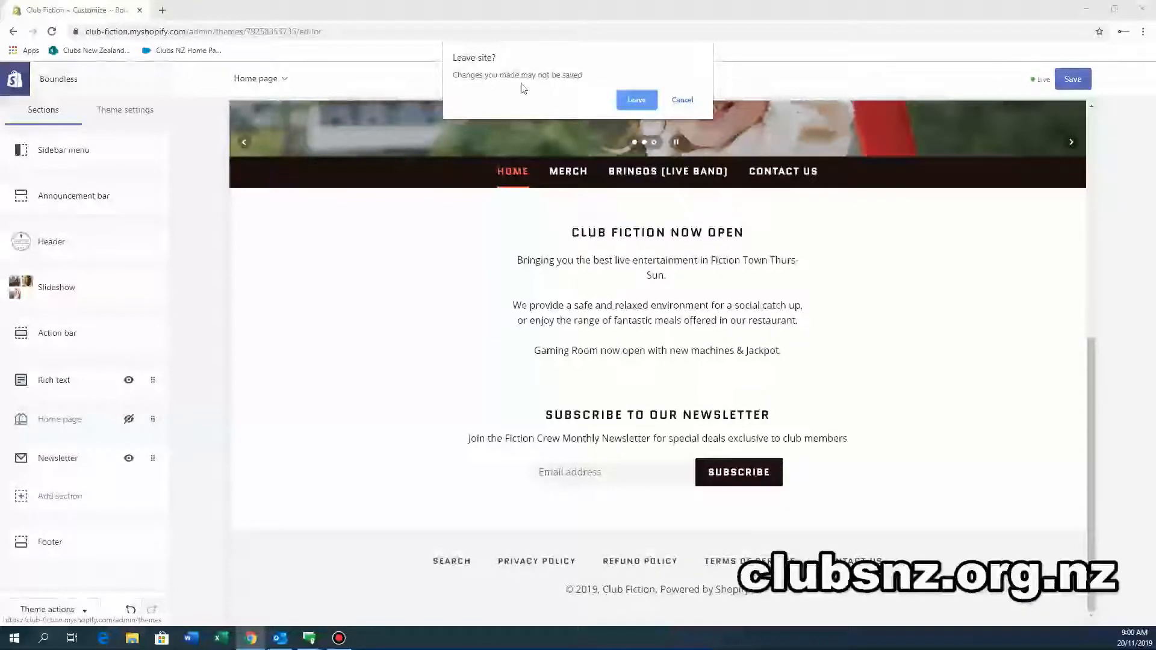
pyautogui.click(637, 101)
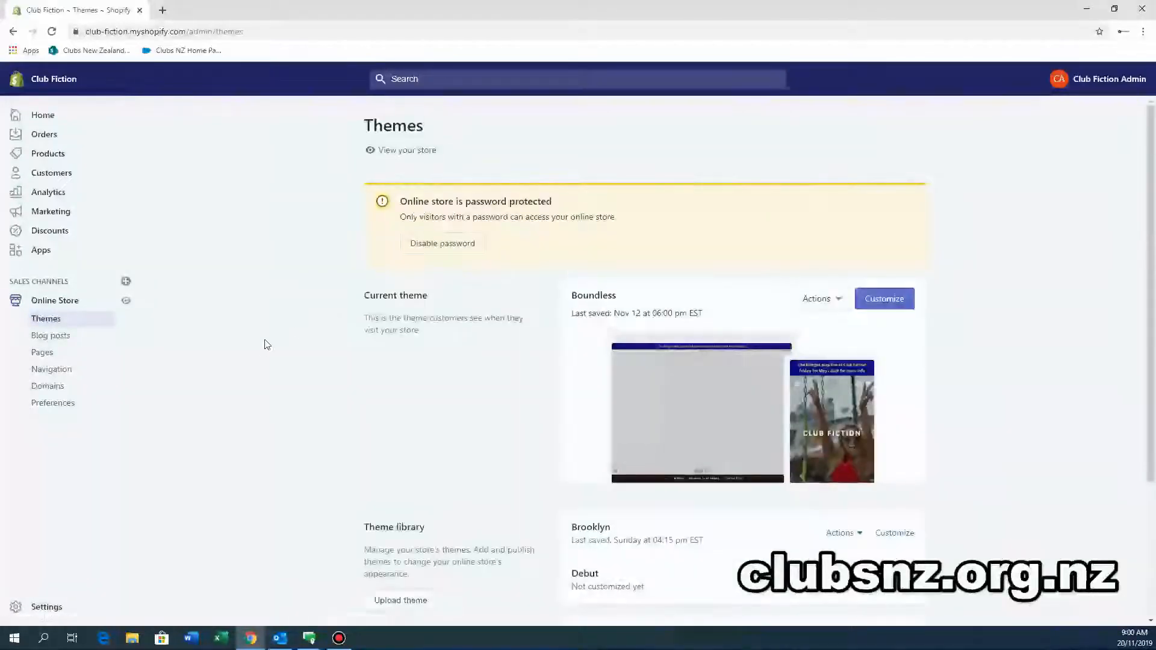
# Browse Shopify's free themes and add the Simple theme in the Light style to the theme library
pyautogui.scroll(-5, 163, 396)
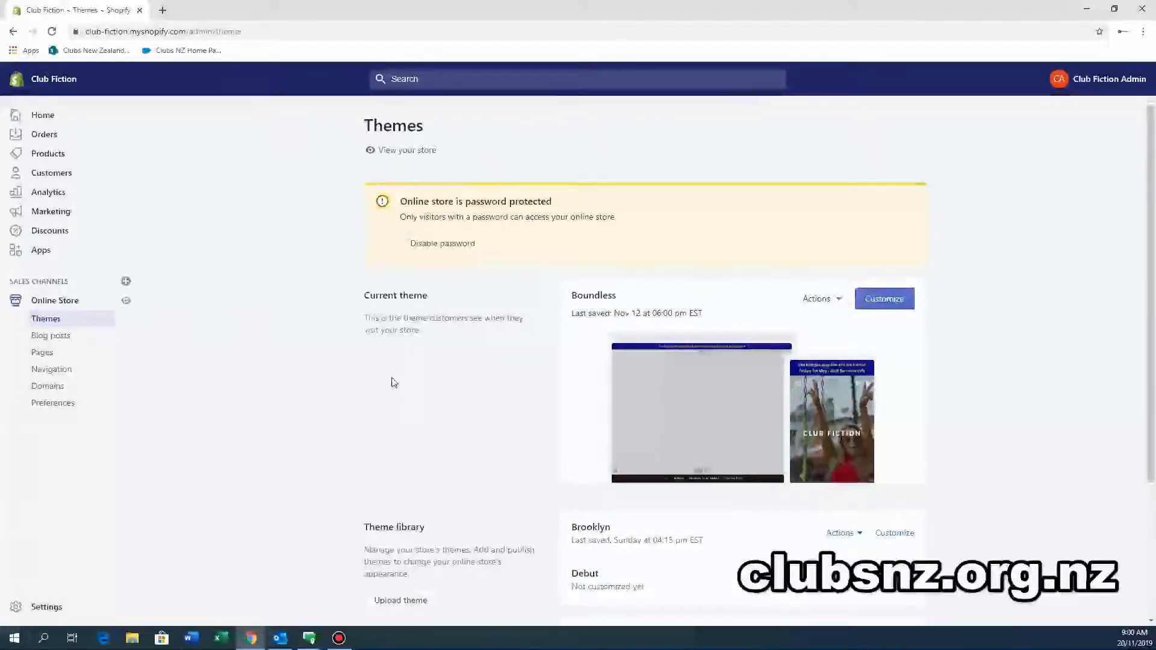
pyautogui.scroll(-3, 391, 383)
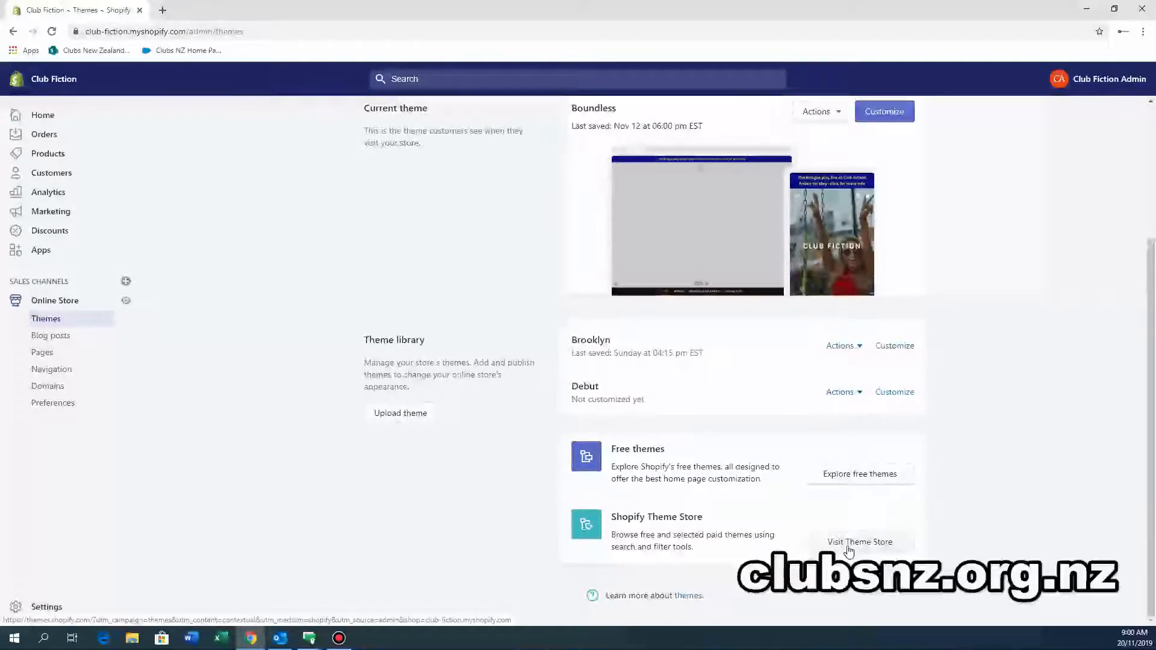
pyautogui.click(852, 476)
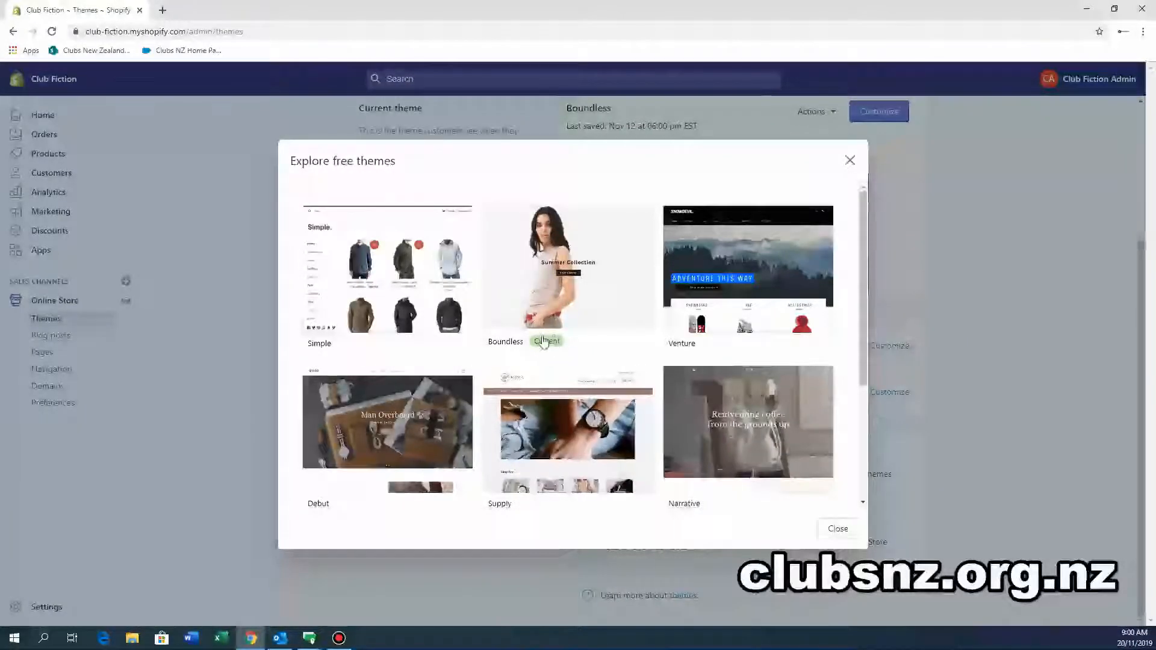
pyautogui.scroll(-3, 593, 402)
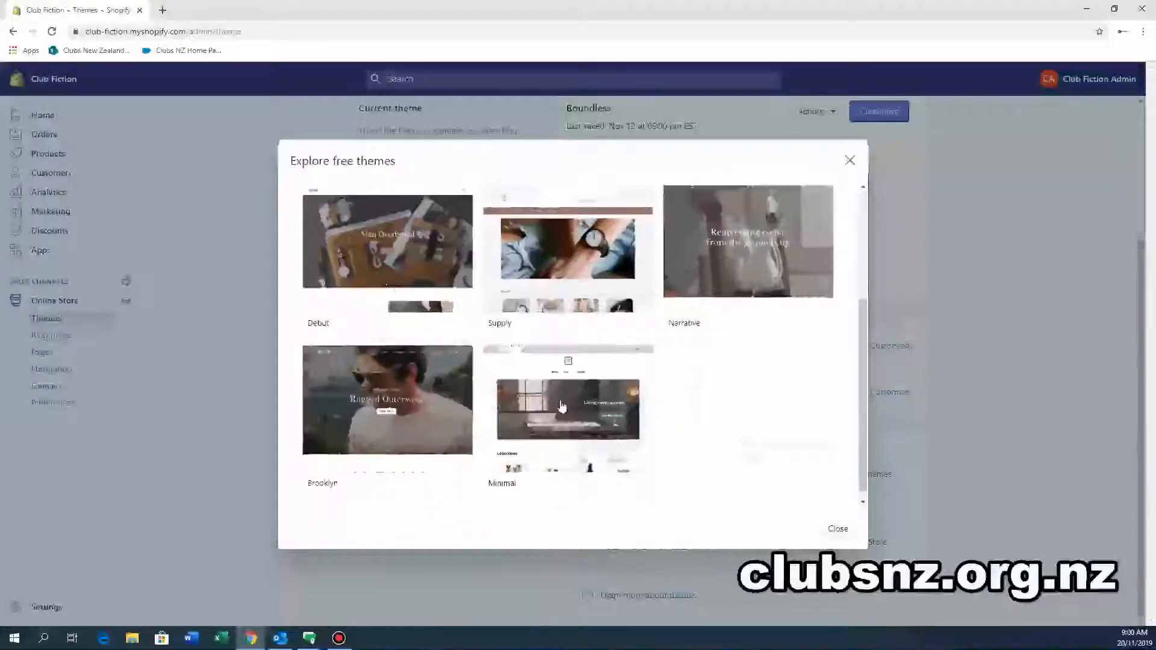
pyautogui.scroll(1, 727, 442)
pyautogui.scroll(1, 728, 443)
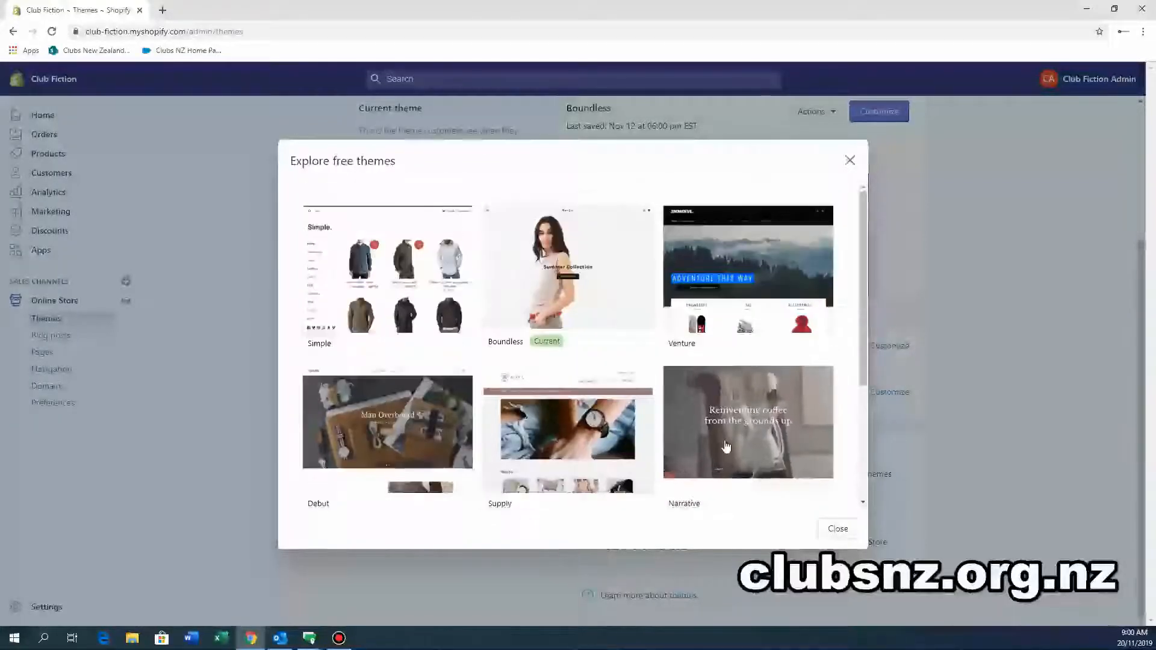
pyautogui.click(390, 259)
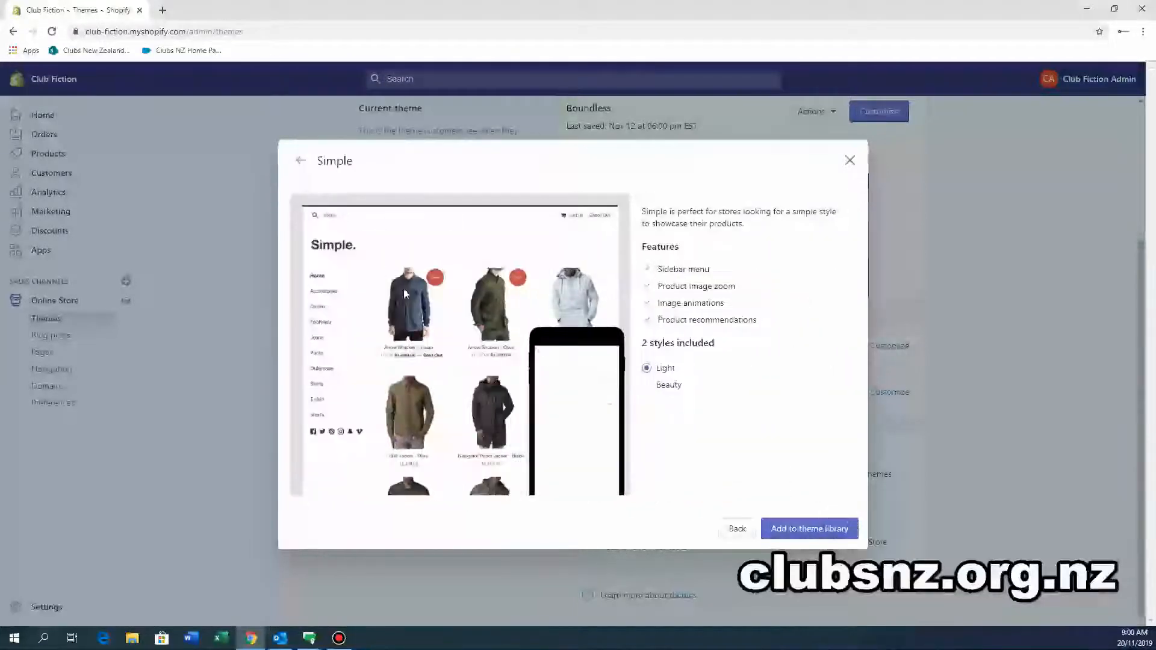
pyautogui.click(801, 533)
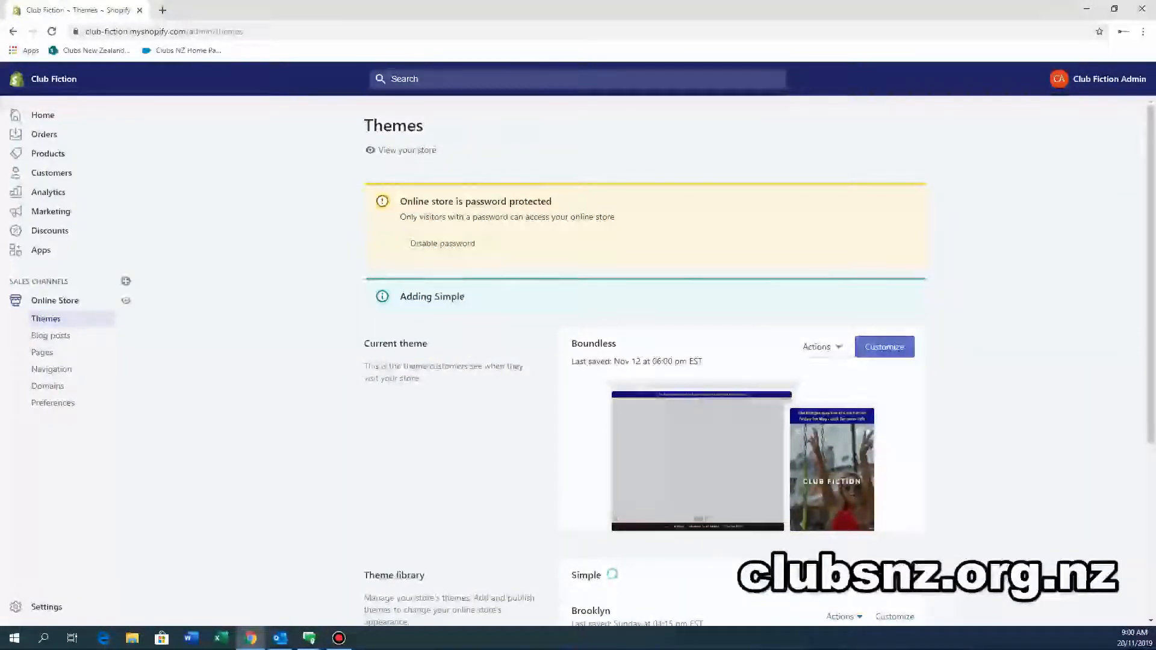
# Open the newly added Simple theme from the theme library for customization
pyautogui.scroll(-2, 558, 569)
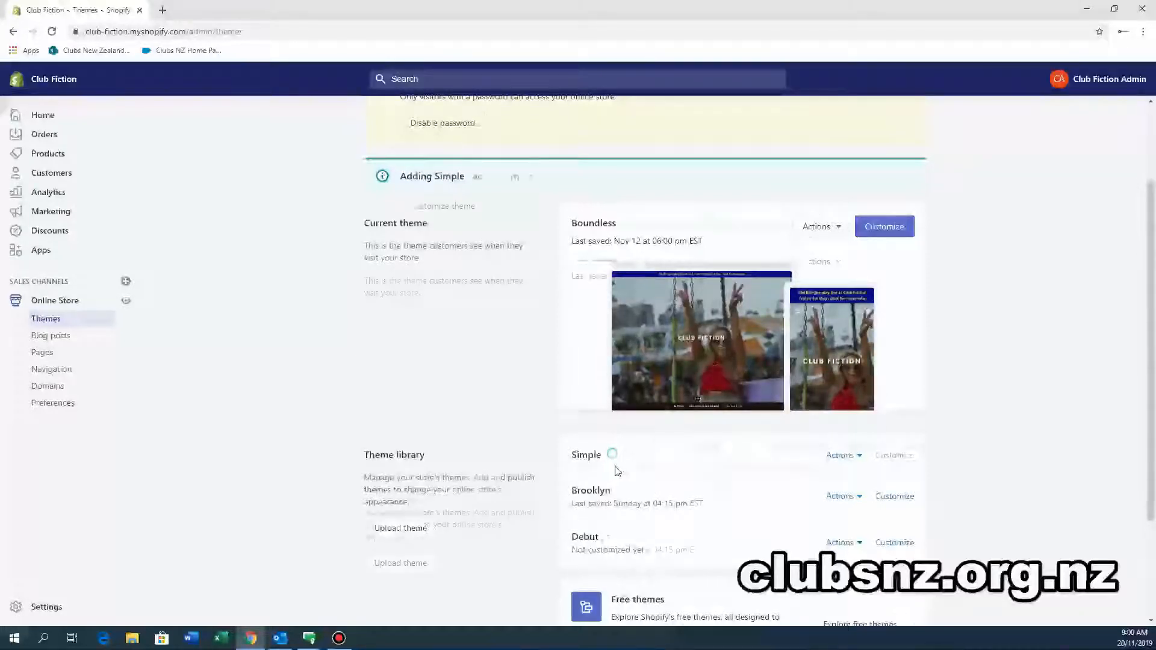
pyautogui.scroll(-3, 776, 505)
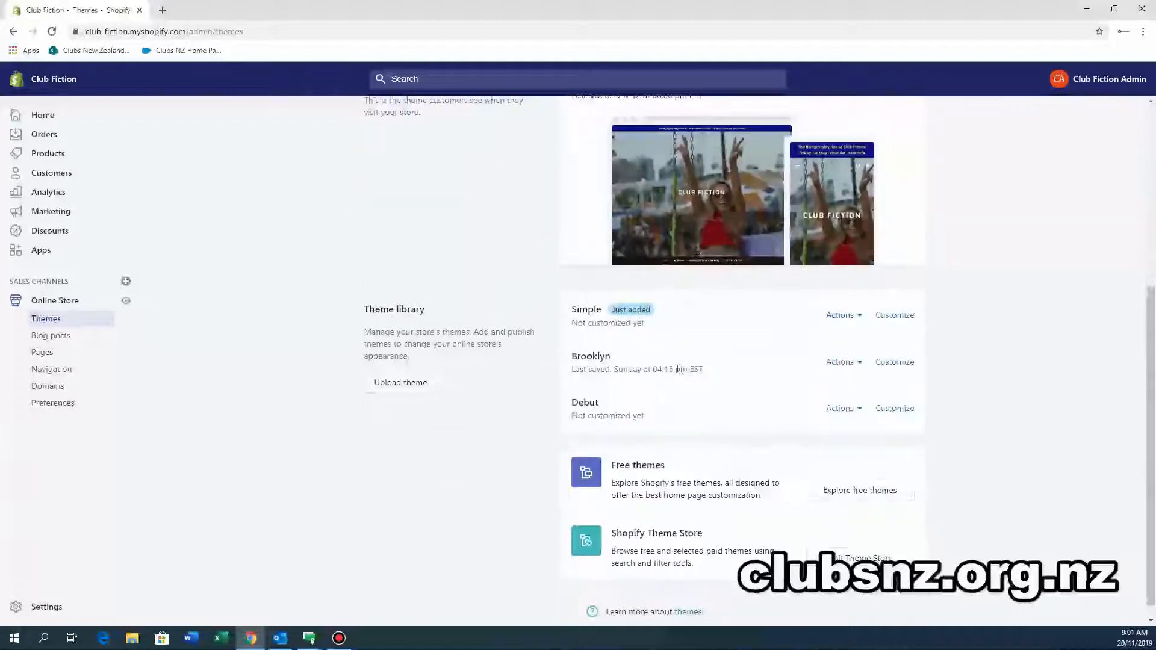
pyautogui.click(898, 318)
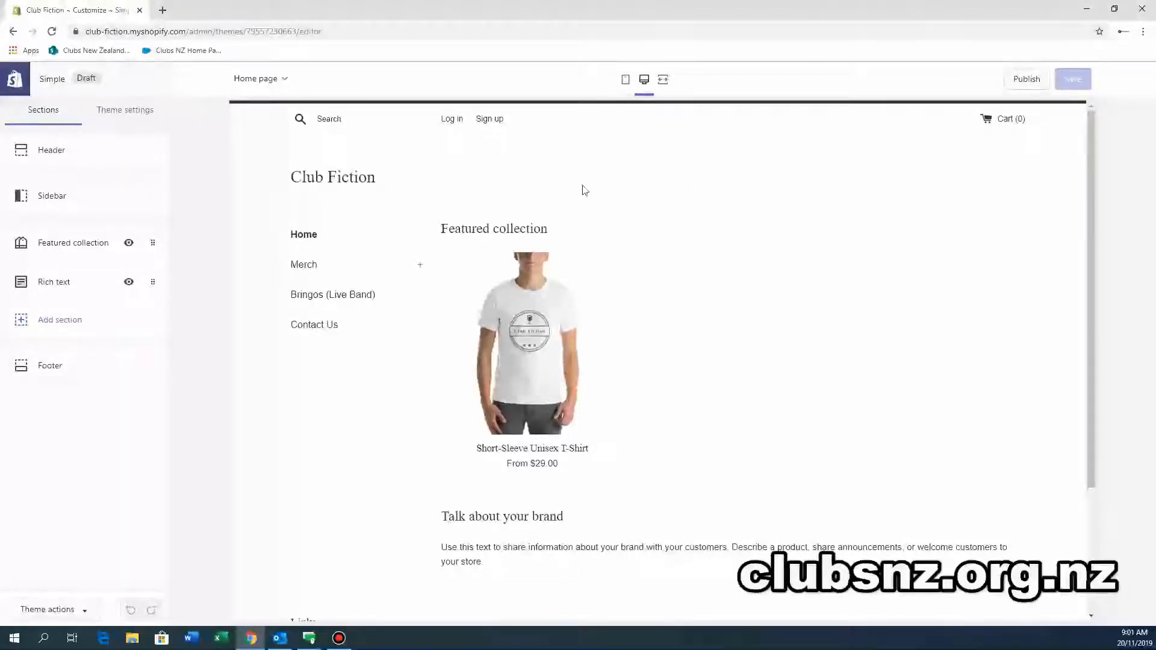
# Leave the theme editor for the Themes page and view the actions available for the Simple theme in the theme library
pyautogui.click(16, 80)
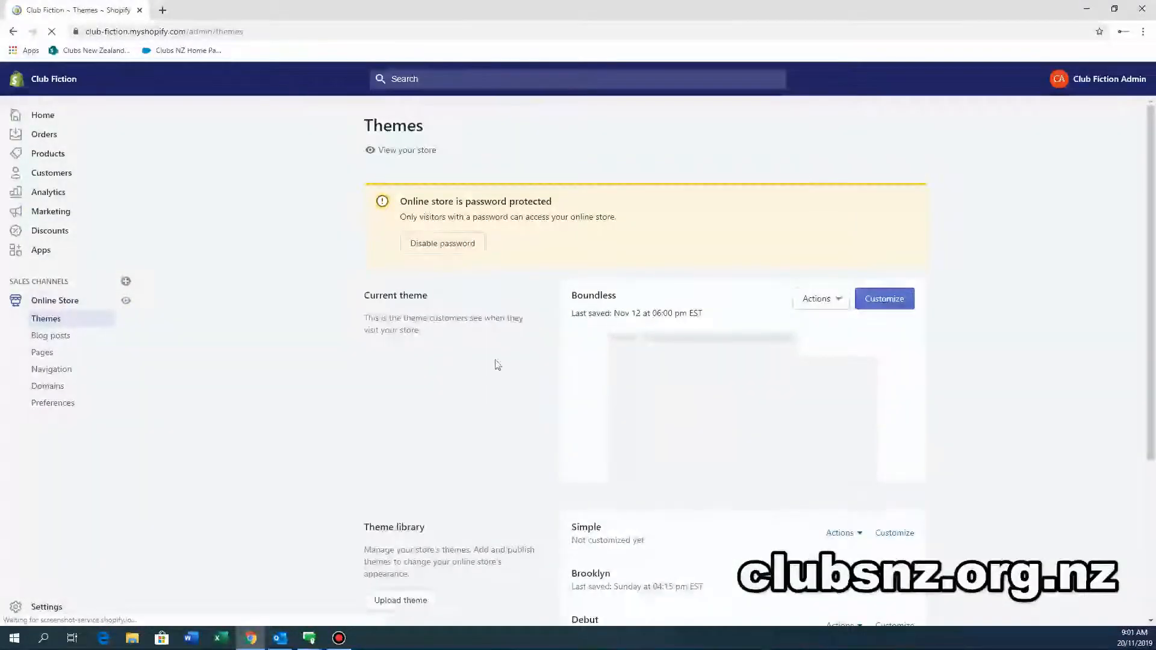
pyautogui.scroll(-3, 728, 400)
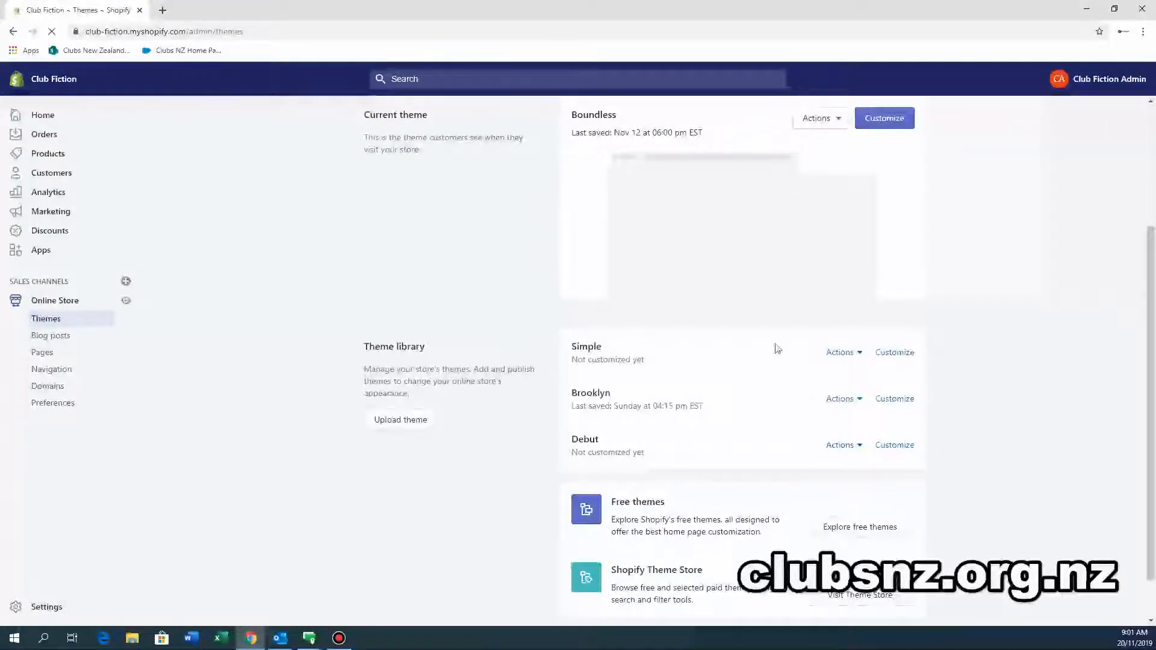
pyautogui.click(850, 354)
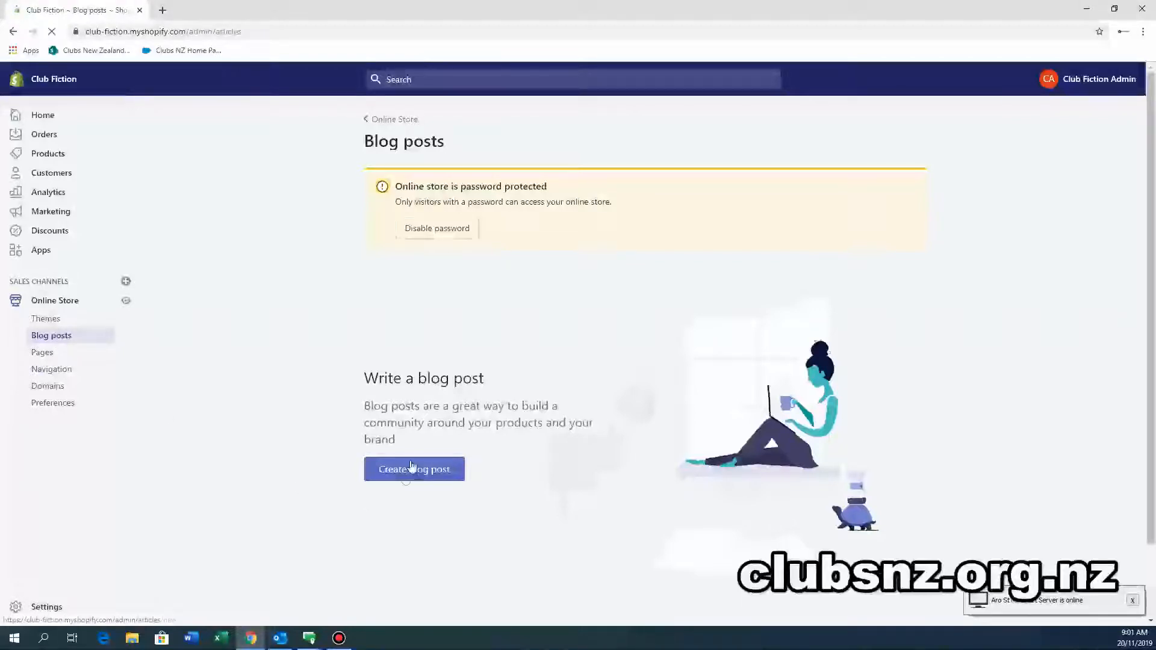
# Open the Bringos (Live Band) page from the store's pages and look through its content
pyautogui.click(38, 354)
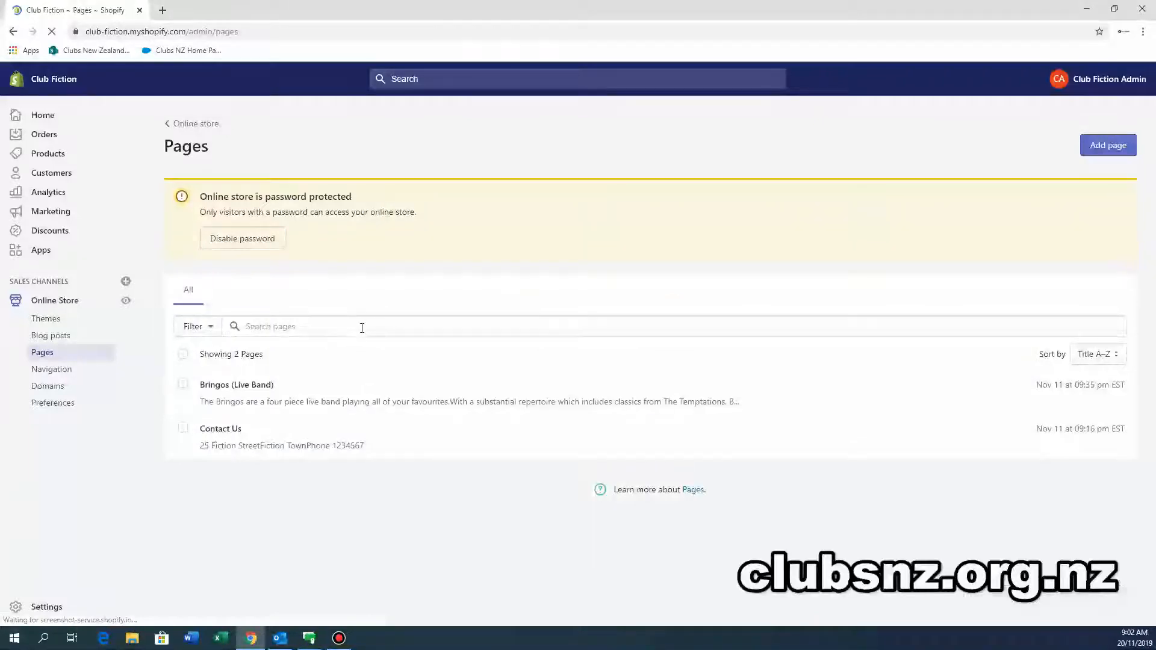
pyautogui.click(248, 389)
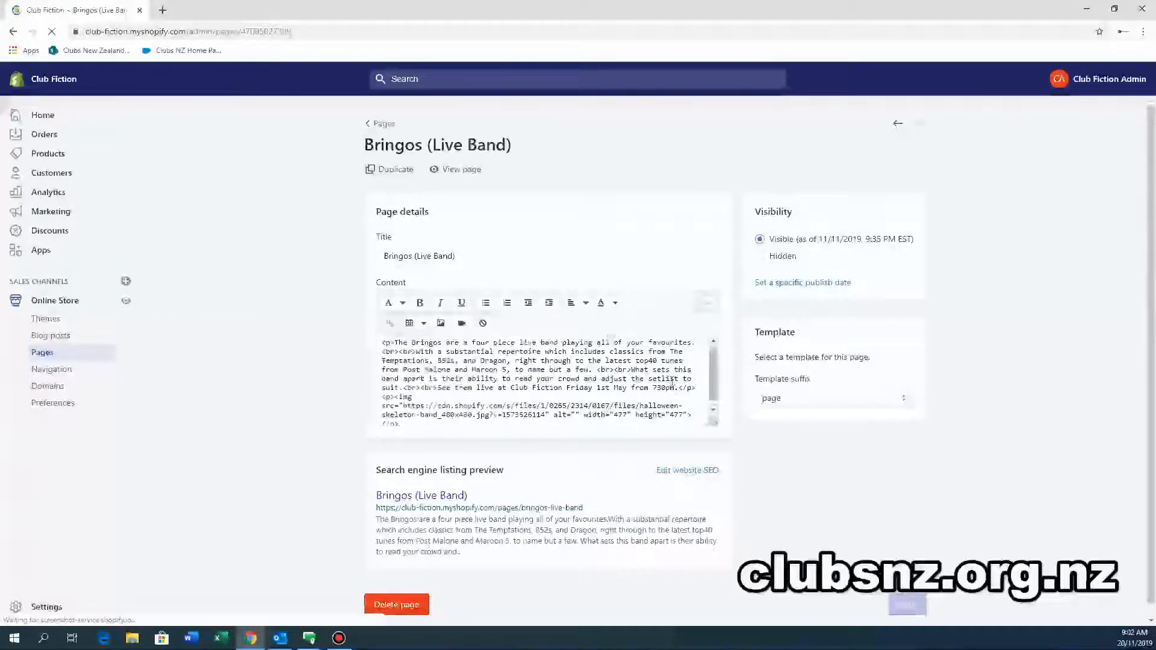
pyautogui.scroll(-2, 598, 378)
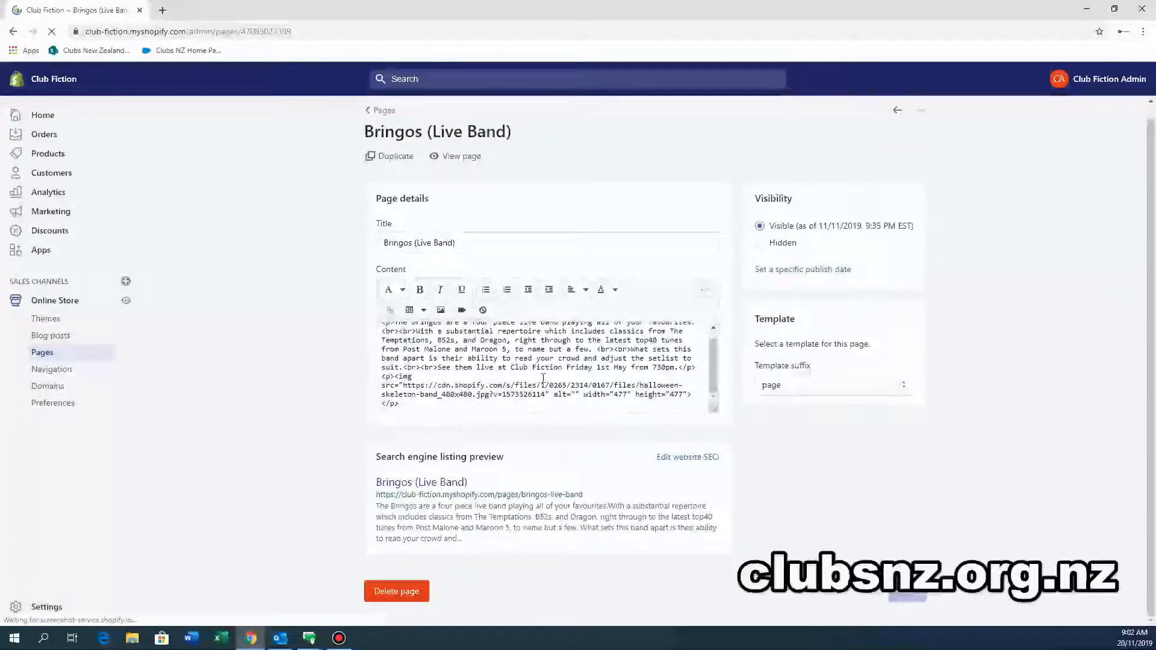
pyautogui.moveTo(713, 364); pyautogui.dragTo(712, 355)
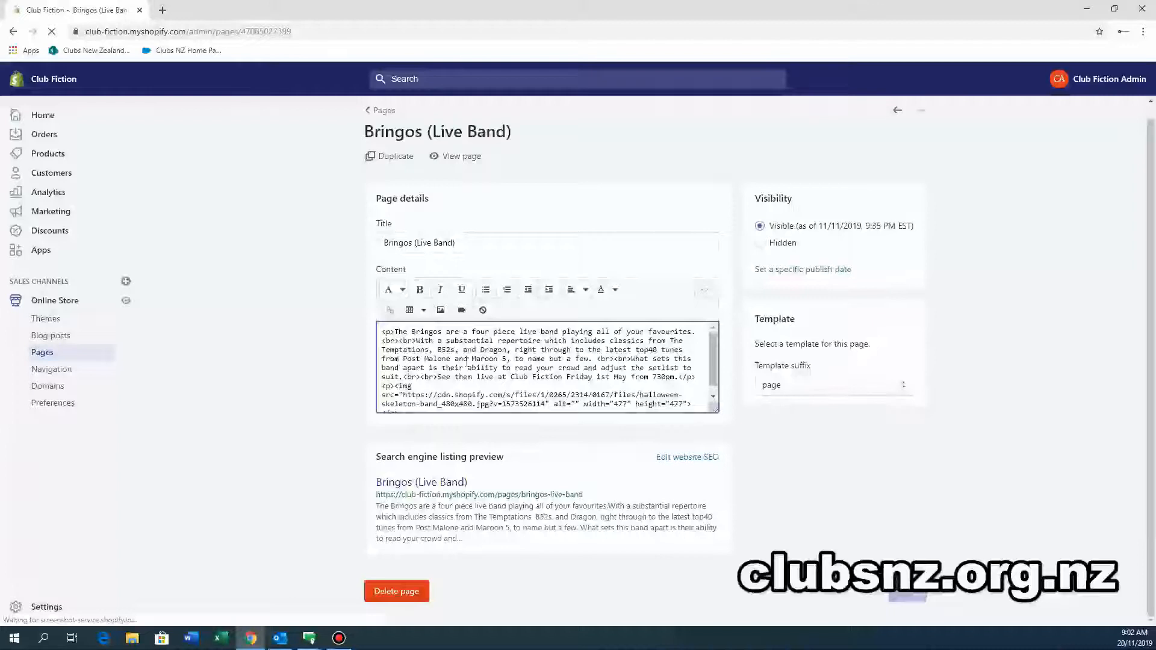
# Add the line "BRINGOS BAND" above the first paragraph of the page content
pyautogui.click(381, 333)
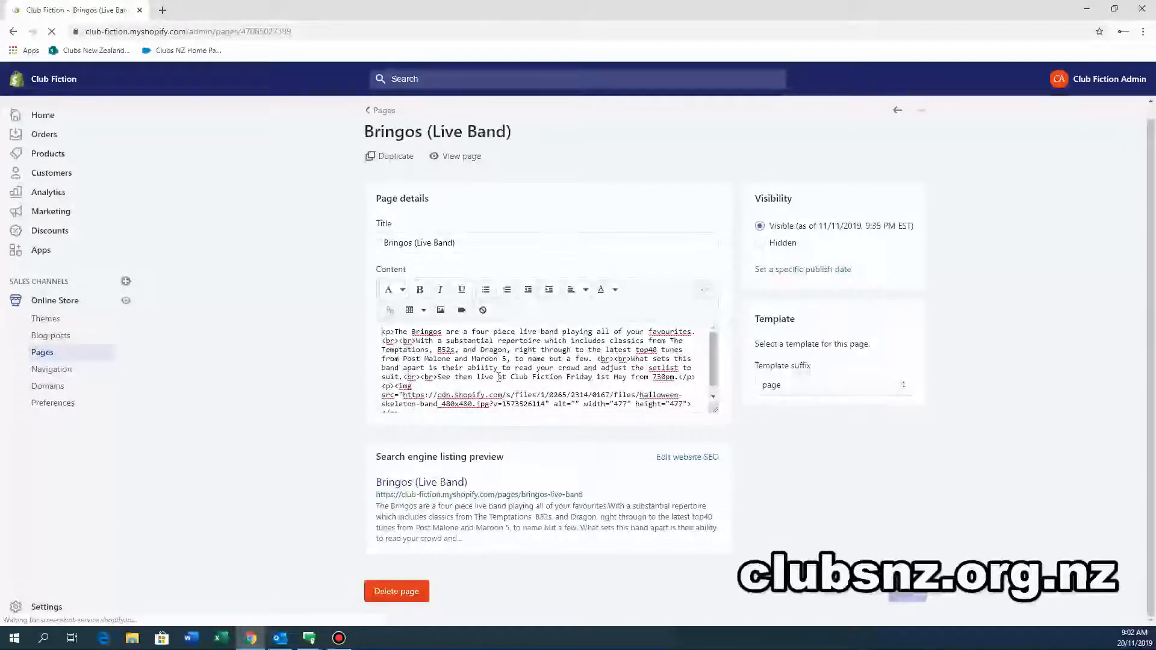
pyautogui.write('BRINGOS')
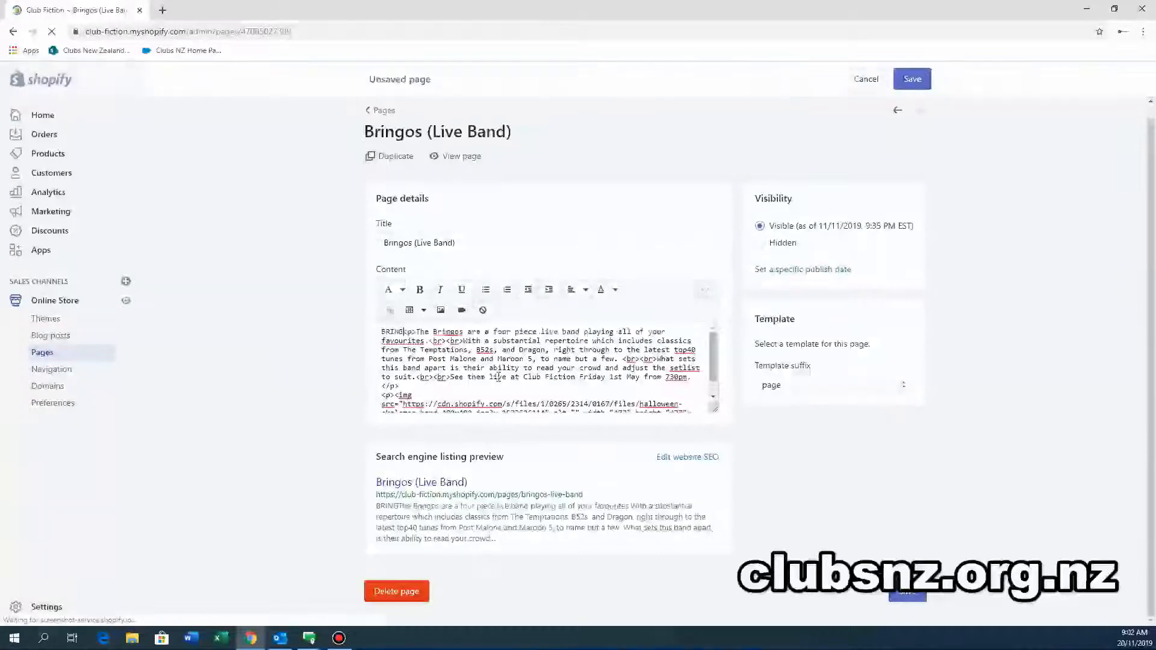
pyautogui.write(' B')
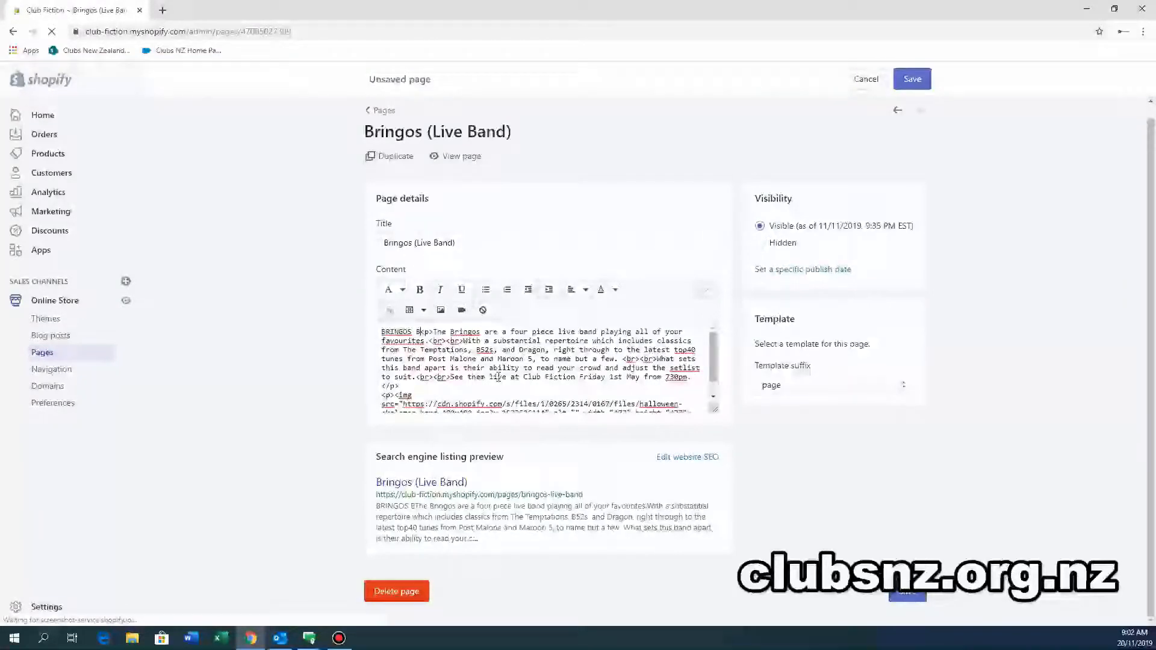
pyautogui.write('ND')
pyautogui.press('Return')
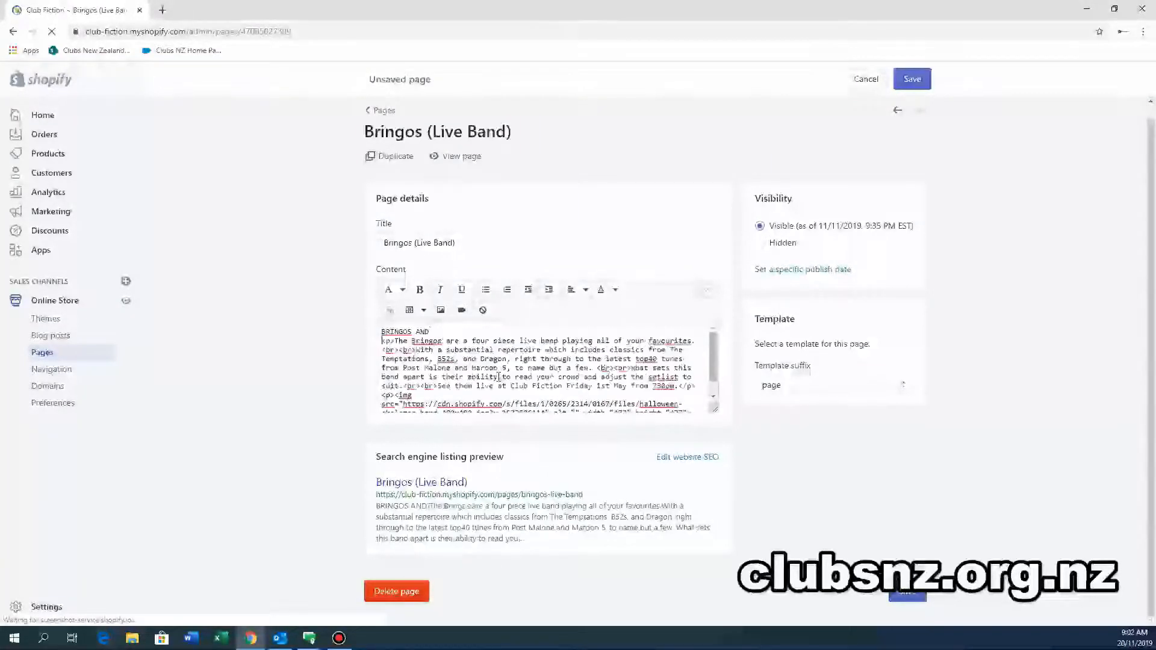
pyautogui.press('Left')
pyautogui.press('Left')
pyautogui.press('Left')
pyautogui.press('Left')
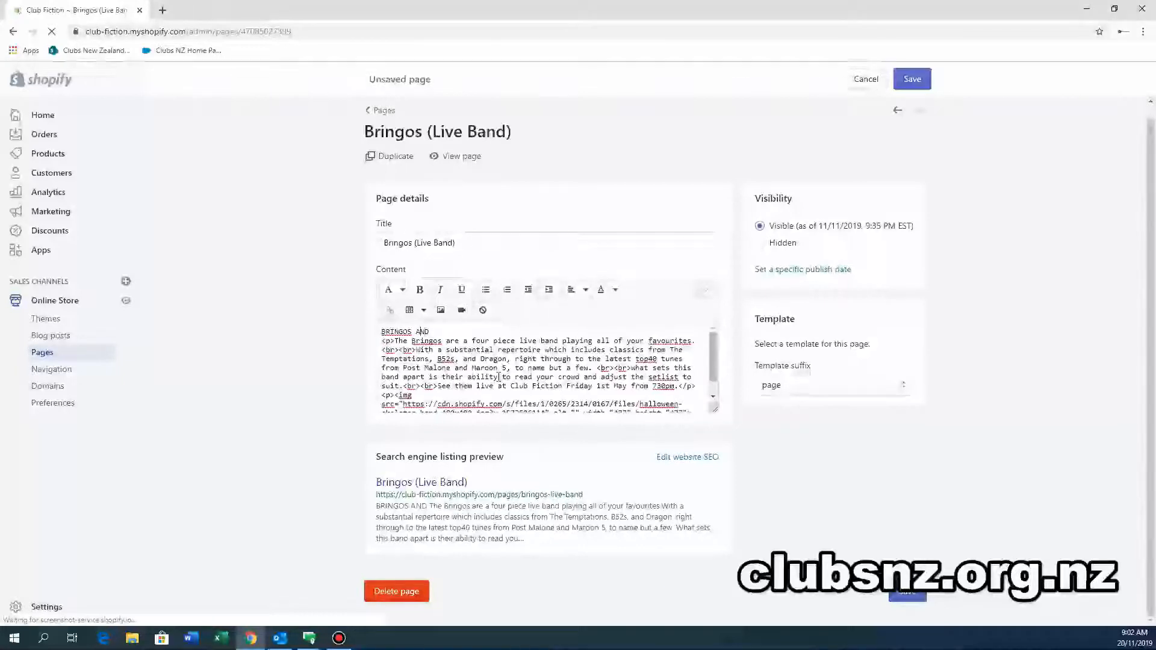
pyautogui.write('B')
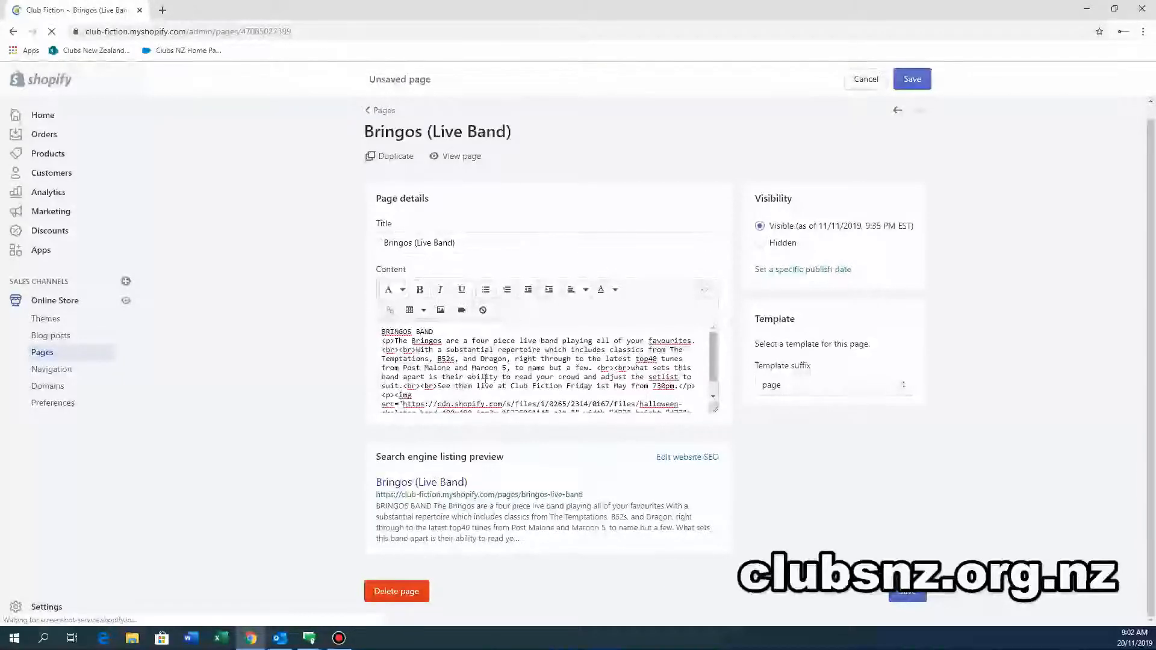
# Examine the content editor's text color, alignment and heading style options, and look over the page's band image
pyautogui.moveTo(433, 332); pyautogui.dragTo(382, 332)
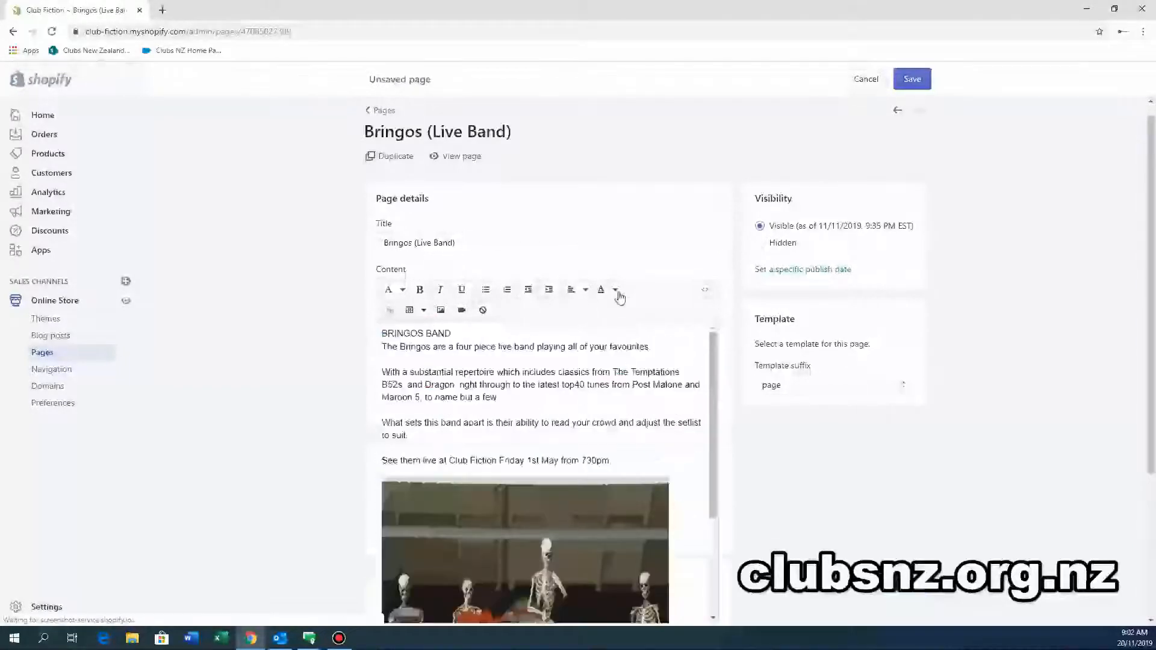
pyautogui.click(615, 289)
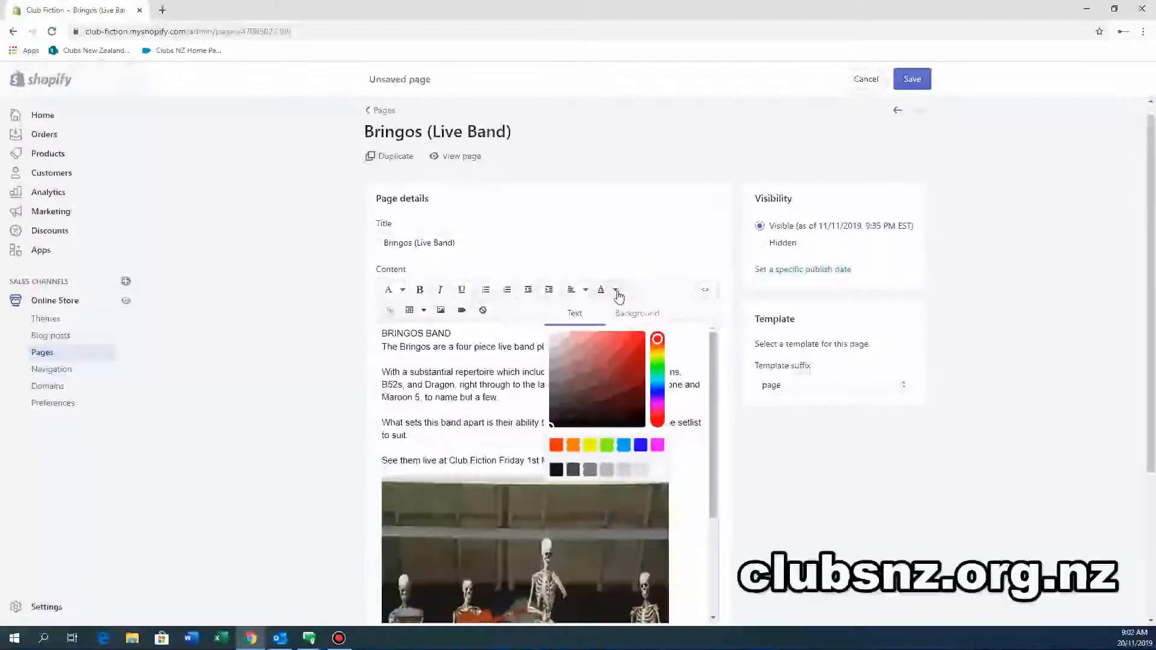
pyautogui.click(584, 294)
pyautogui.click(518, 306)
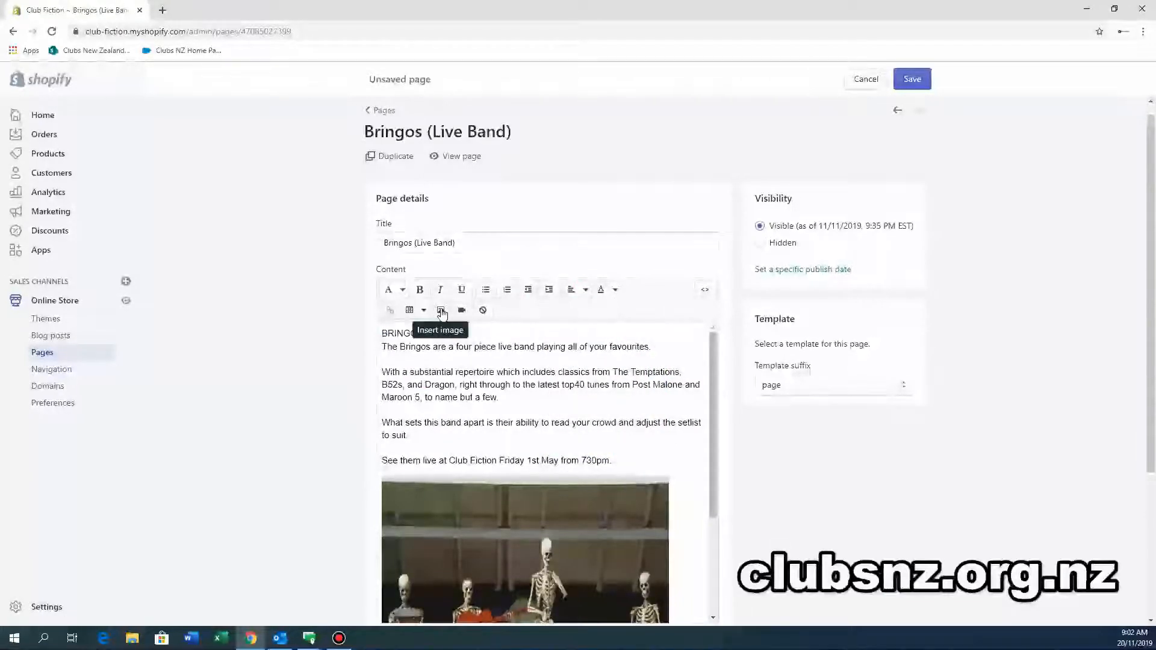
pyautogui.scroll(-3, 524, 470)
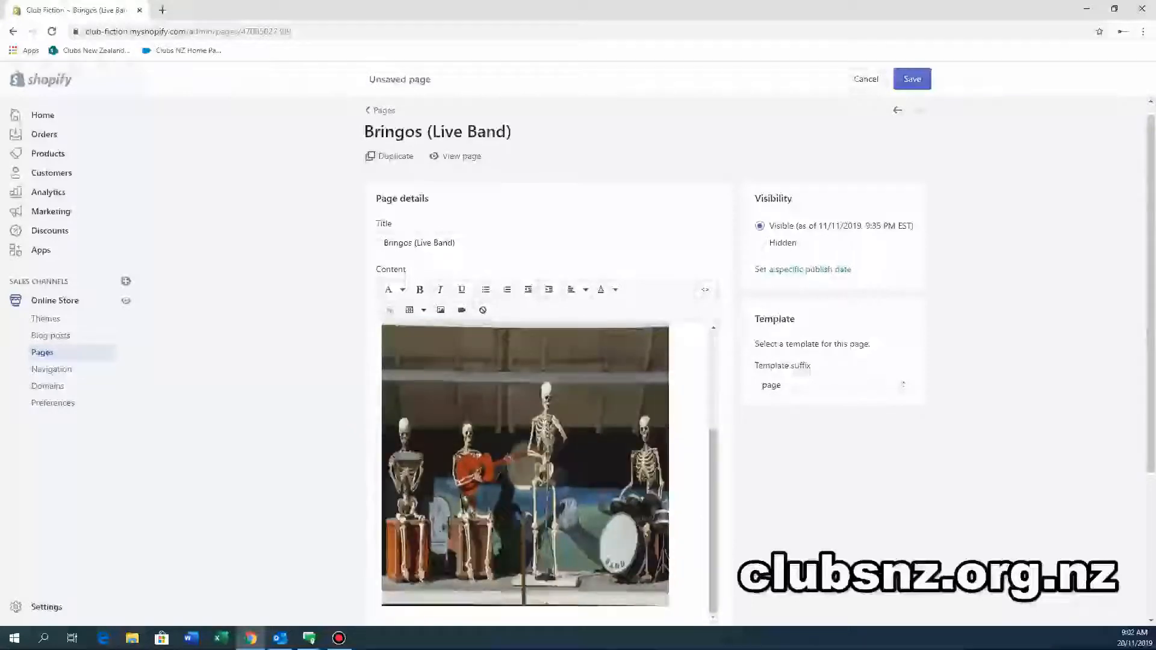
pyautogui.scroll(3, 521, 339)
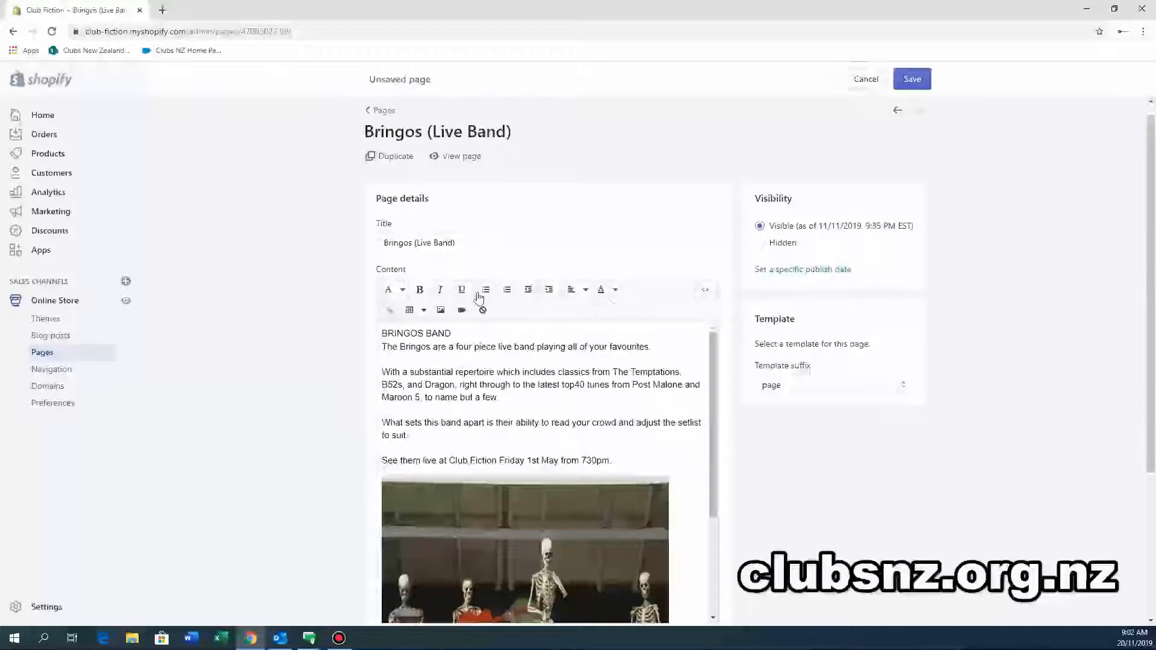
pyautogui.click(403, 291)
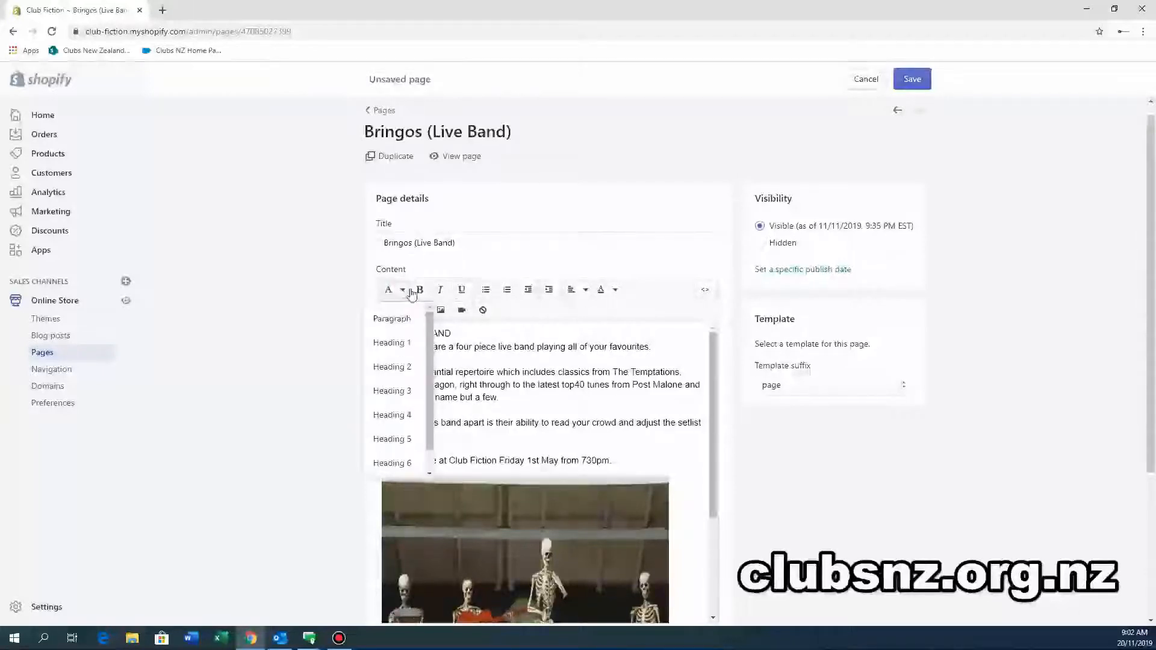
pyautogui.click(635, 304)
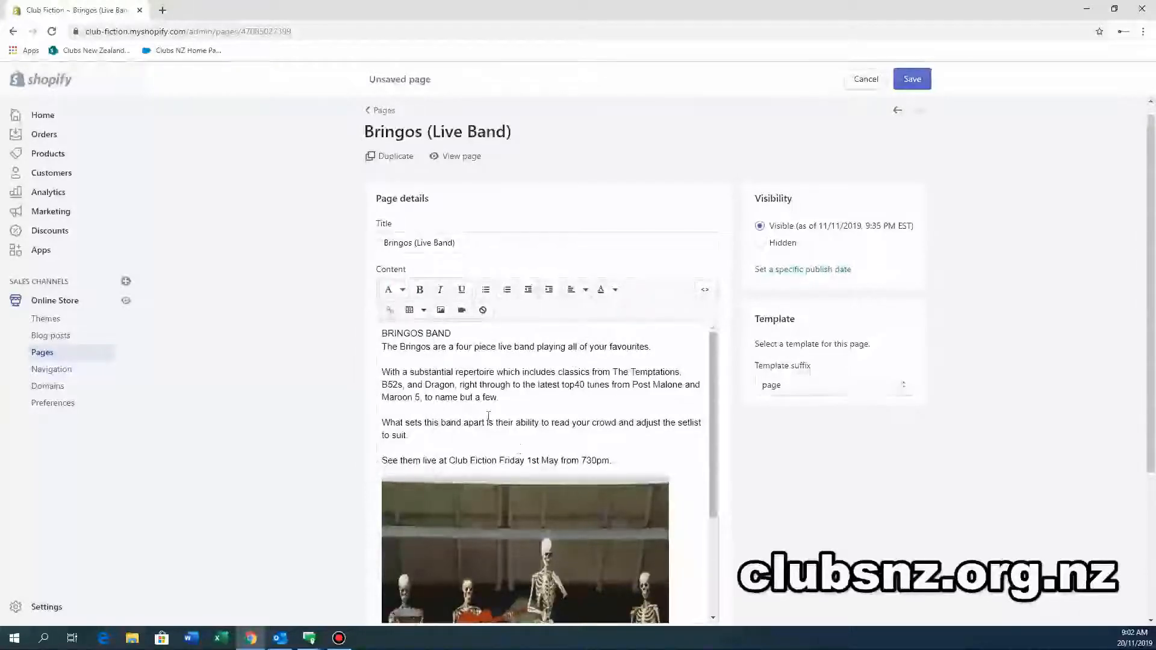
# Compare the page content's visual and HTML views, and leave for the store navigation without keeping the unsaved changes
pyautogui.scroll(-3, 584, 451)
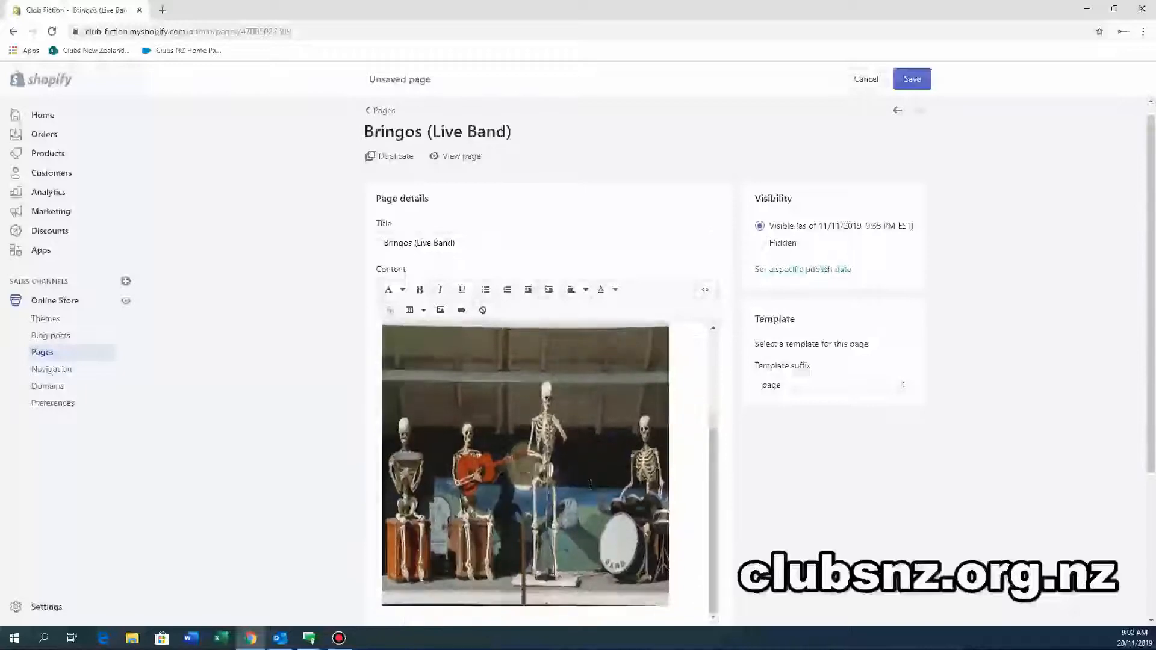
pyautogui.scroll(3, 591, 485)
pyautogui.click(705, 292)
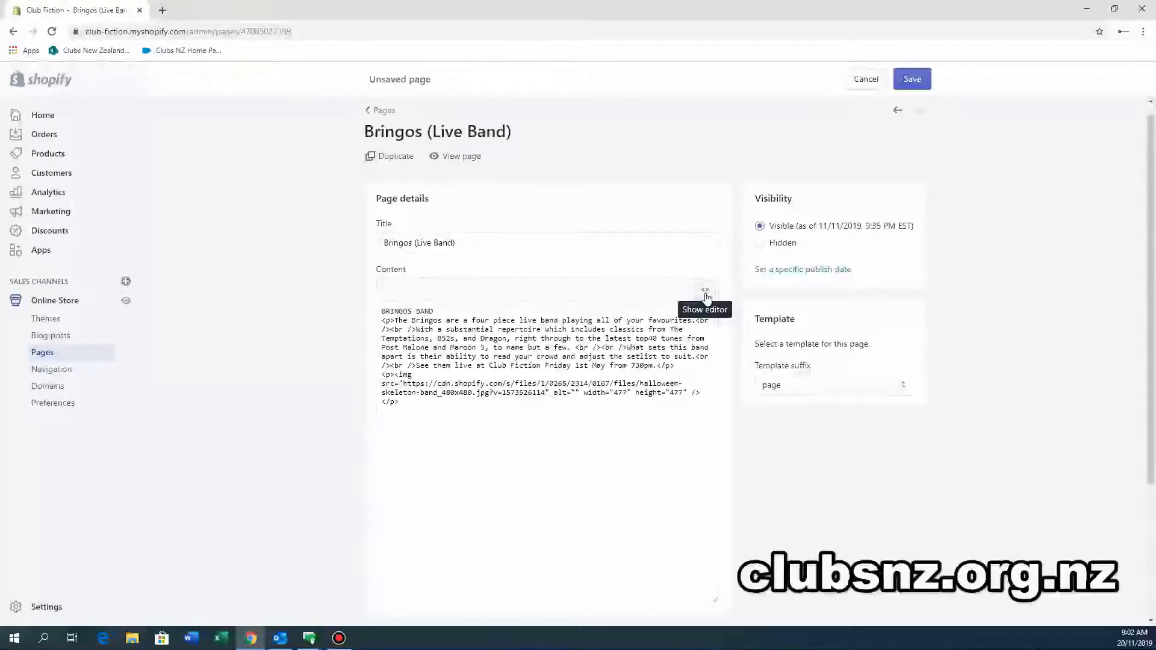
pyautogui.click(706, 296)
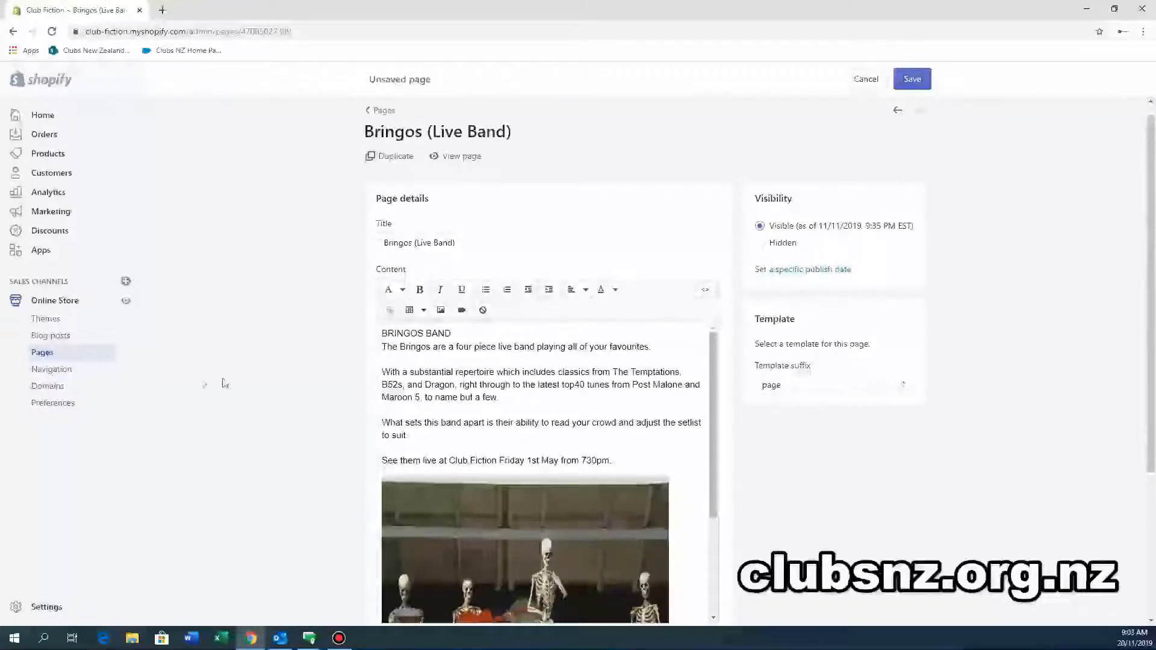
pyautogui.click(52, 369)
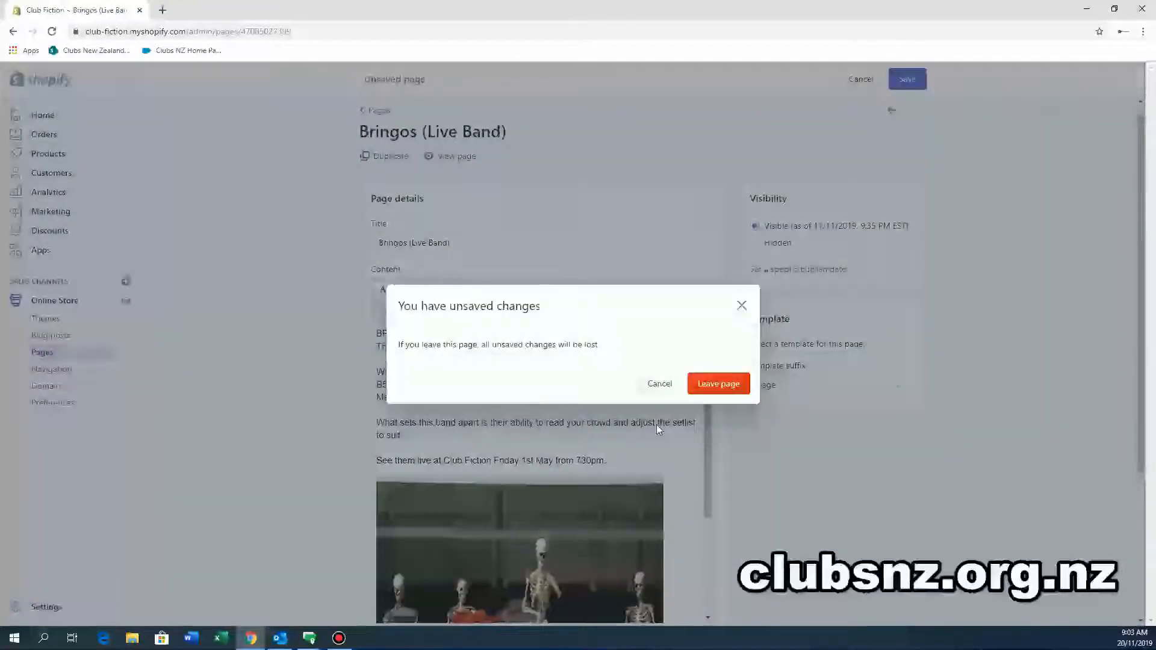
pyautogui.click(720, 385)
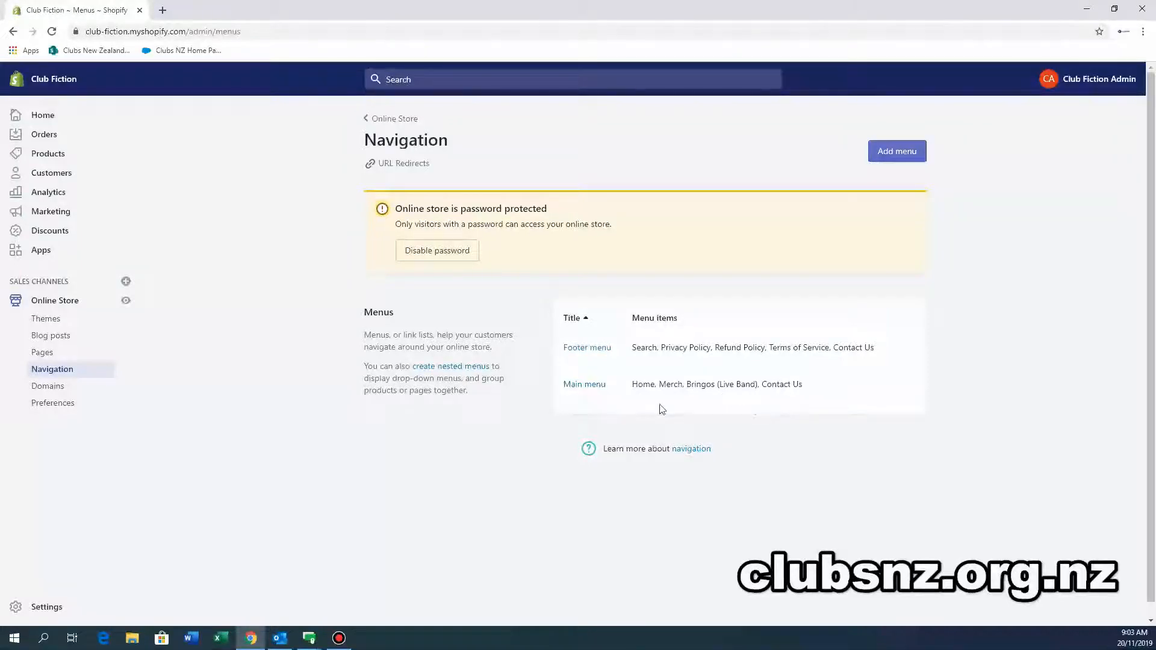
# Add a menu item to the main menu that links to the Bringos (Live Band) page
pyautogui.click(586, 386)
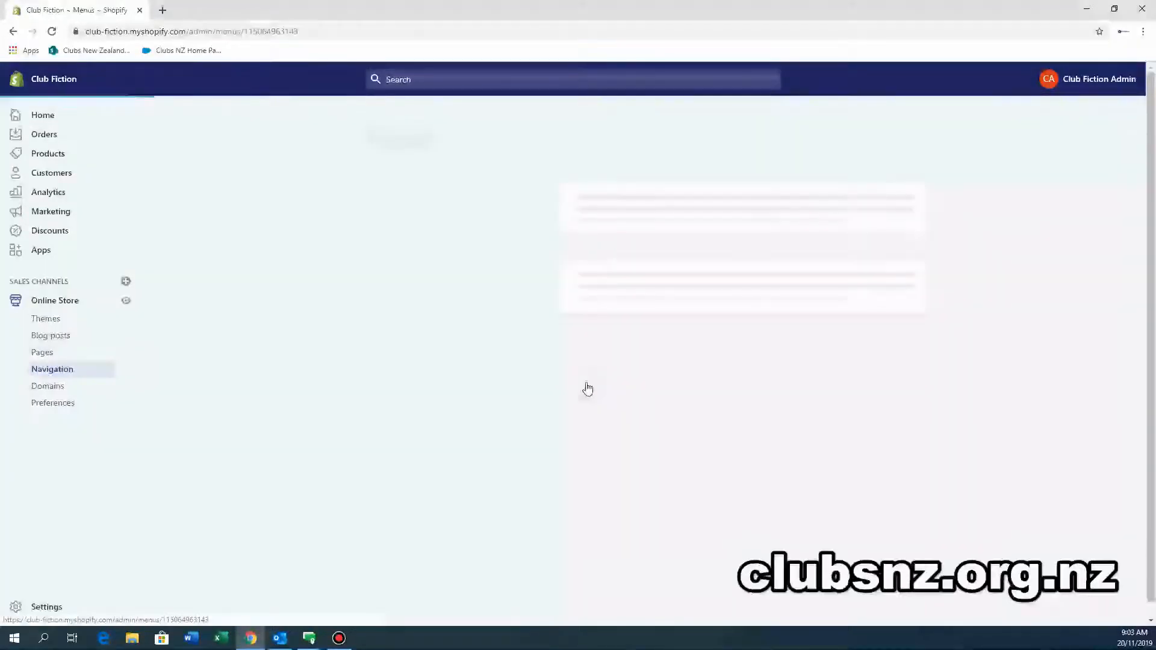
pyautogui.click(432, 451)
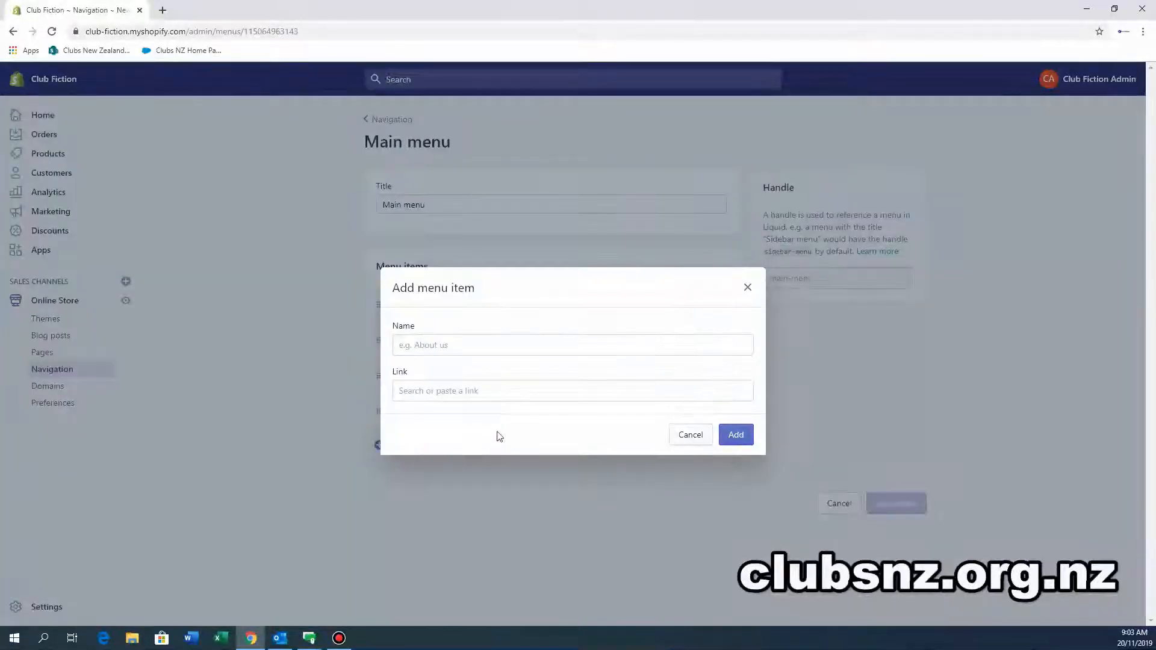
pyautogui.click(483, 392)
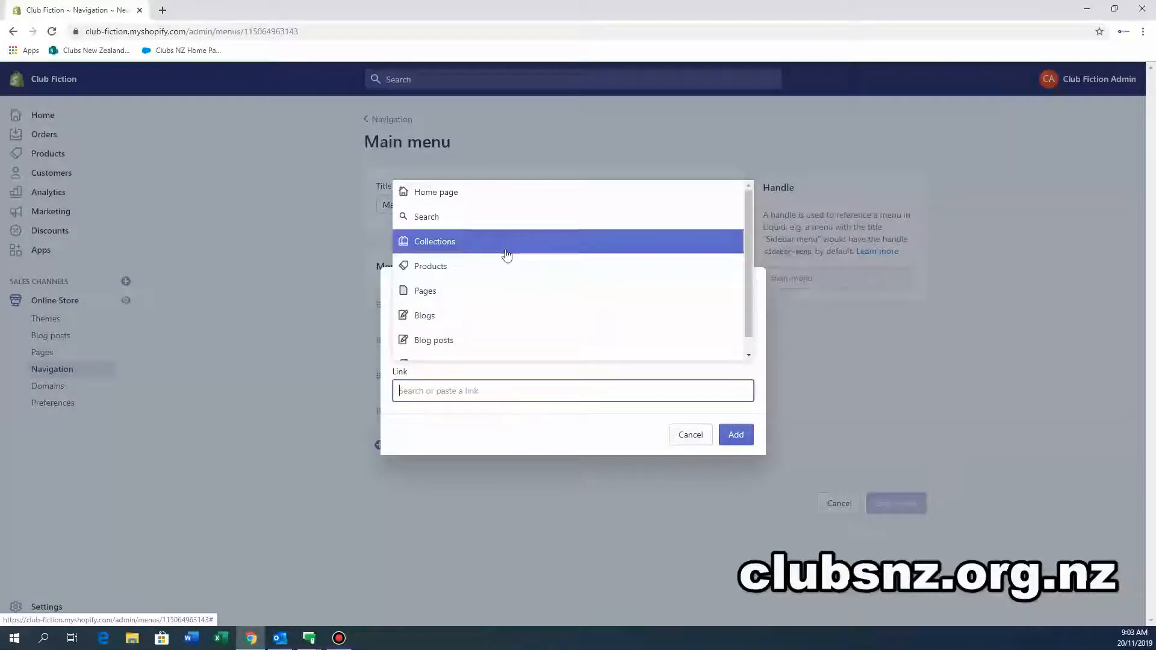
pyautogui.click(483, 292)
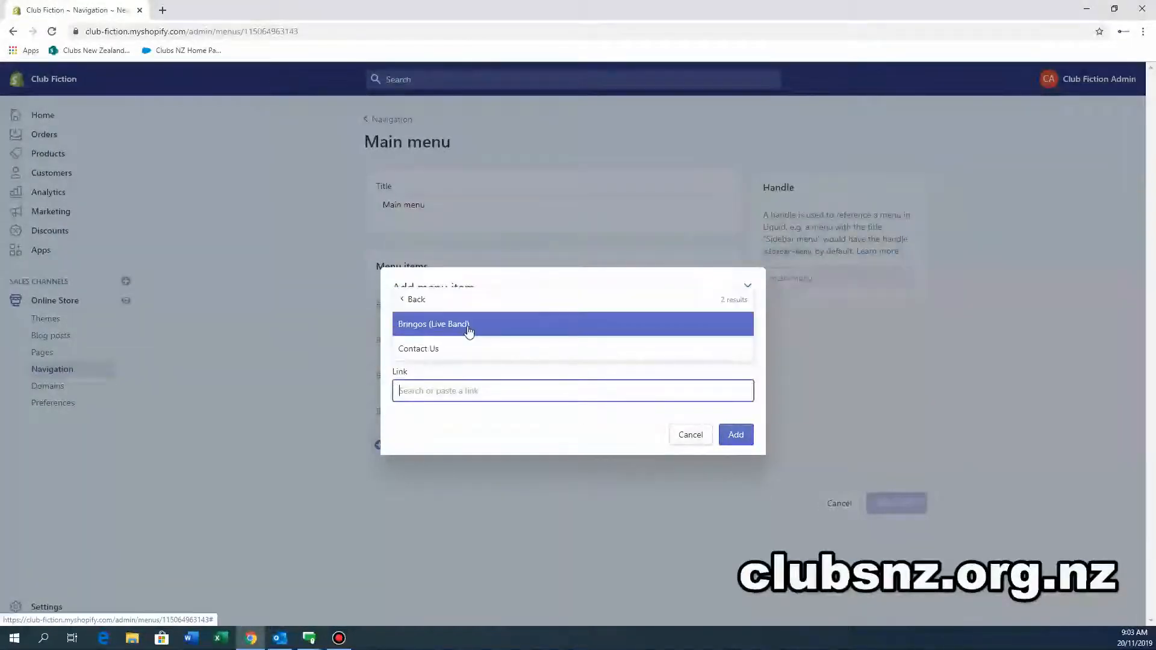
pyautogui.click(467, 329)
pyautogui.click(730, 442)
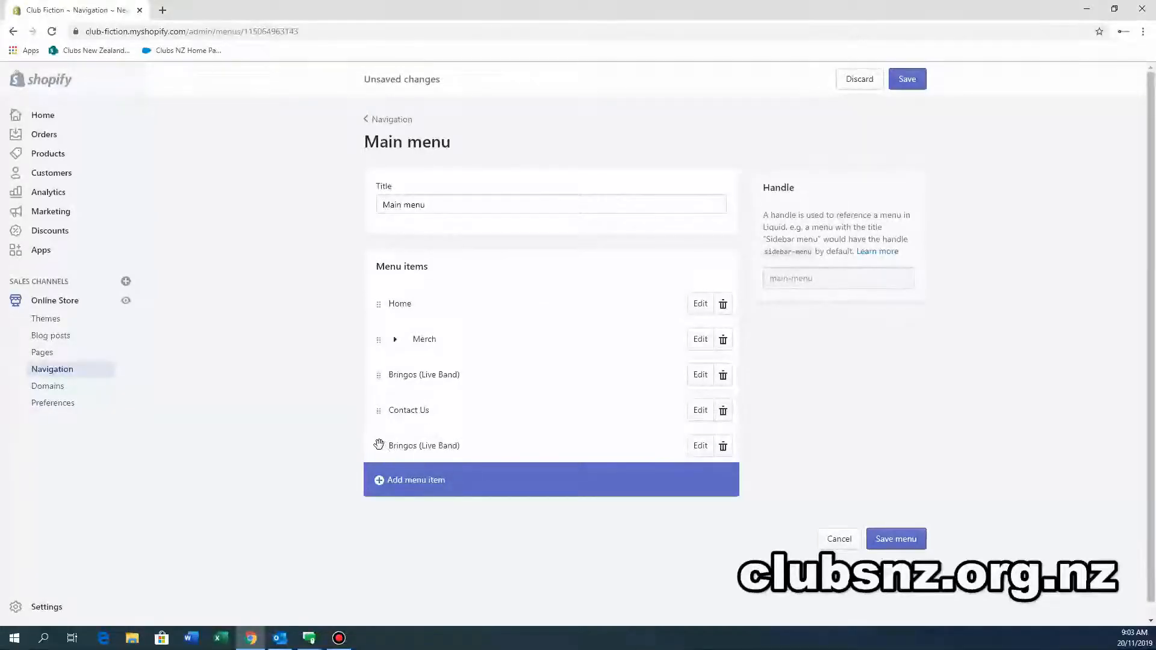
# Move the new Bringos (Live Band) menu item above Contact Us, and leave the main menu without saving
pyautogui.moveTo(377, 447); pyautogui.dragTo(388, 408)
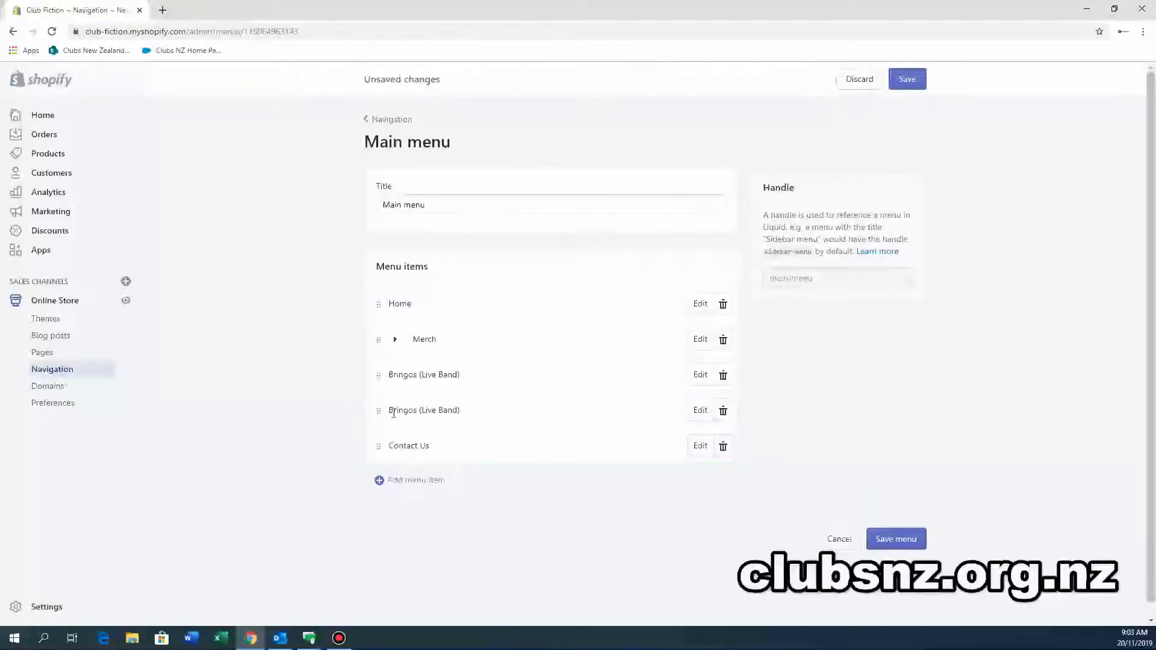
pyautogui.click(839, 539)
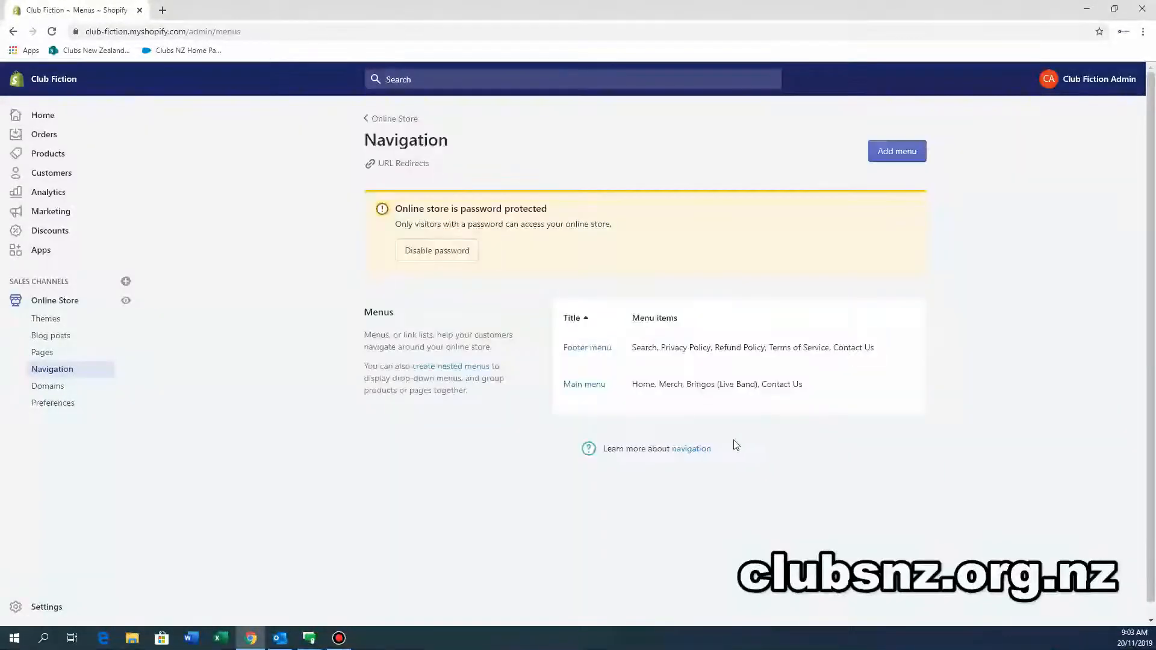
# View the store's domains and look through the online store preferences, including meta description, Google Analytics and Facebook Pixel
pyautogui.click(56, 387)
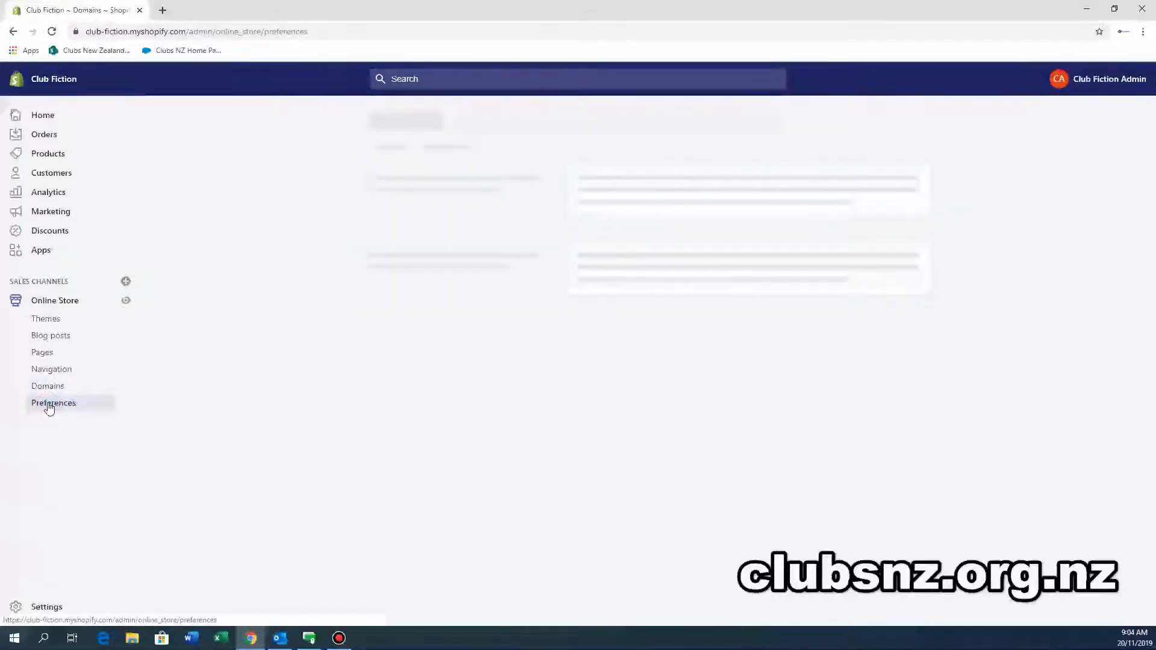
pyautogui.scroll(-3, 680, 271)
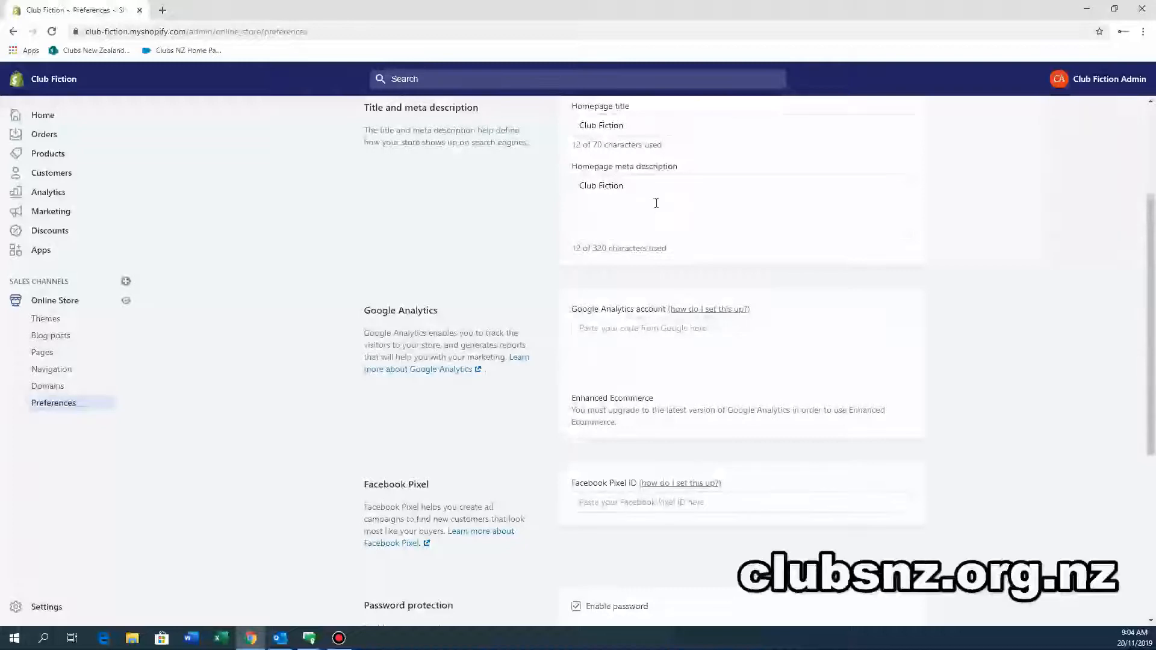
pyautogui.scroll(3, 723, 245)
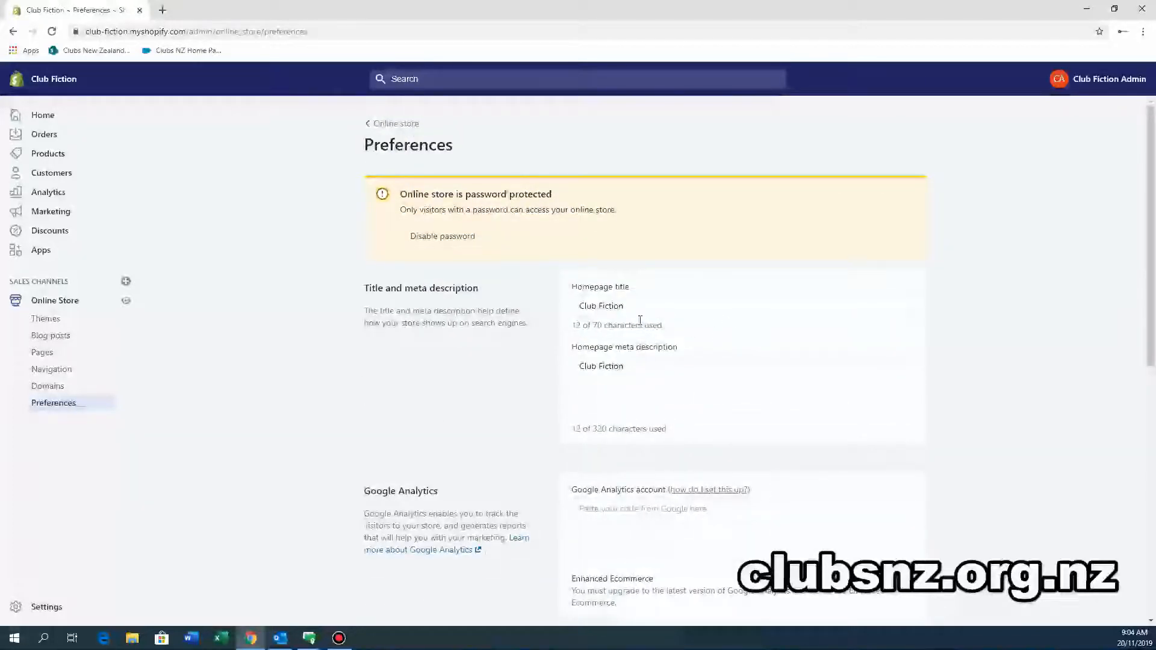
# Look through the online store preferences from the homepage title and meta description to the Google Analytics and Facebook Pixel settings
pyautogui.scroll(-4, 700, 404)
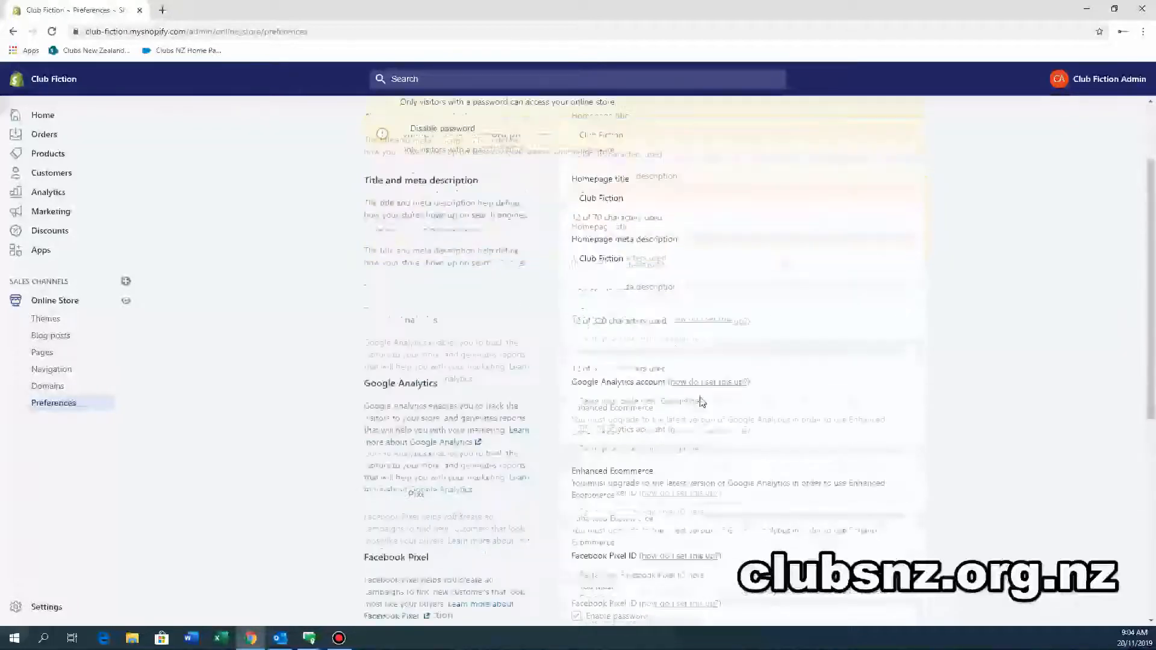
pyautogui.scroll(-1, 733, 367)
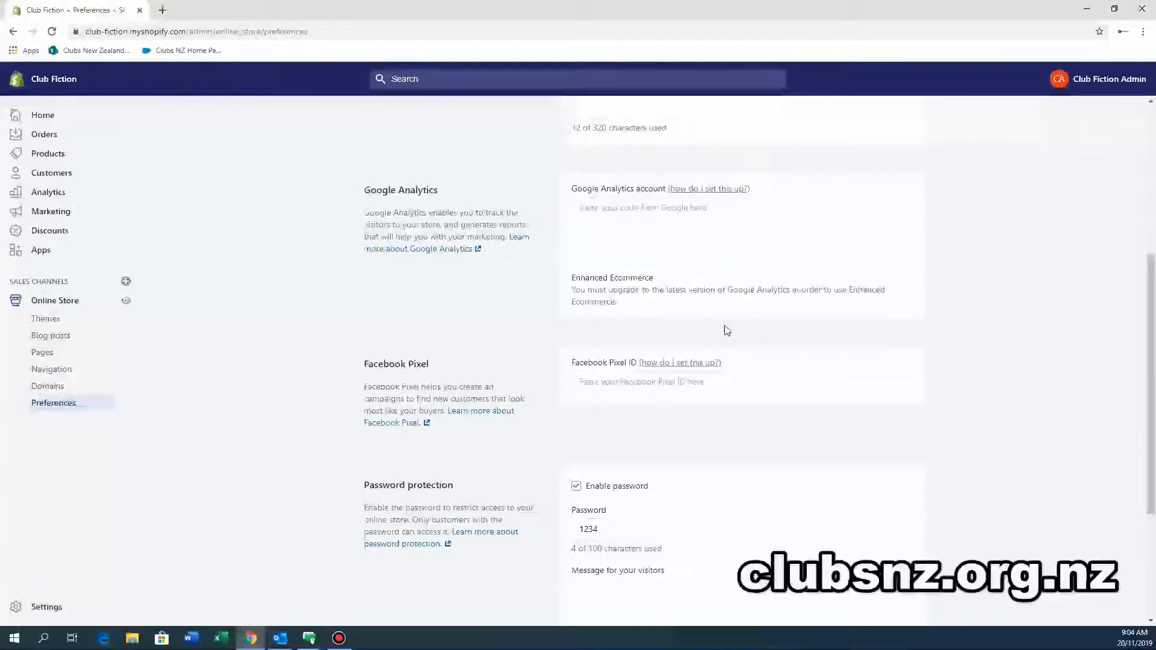
pyautogui.scroll(-2, 706, 353)
pyautogui.click(665, 260)
pyautogui.click(775, 228)
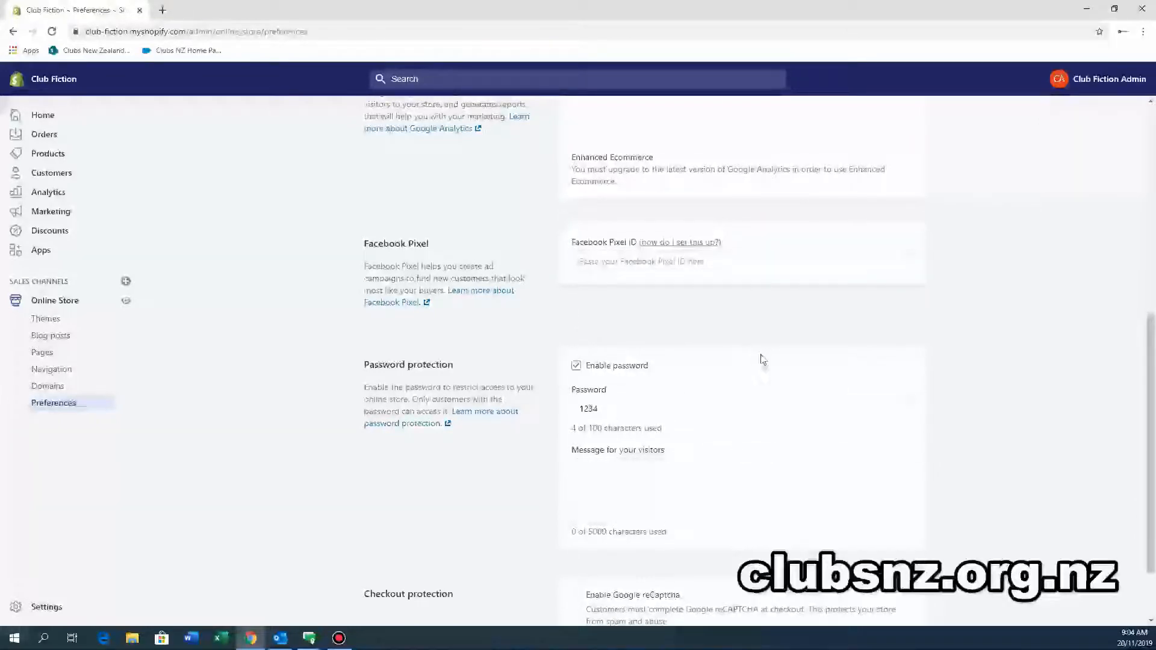
# Disable the online store's password protection and re-enable it without saving
pyautogui.scroll(-2, 759, 362)
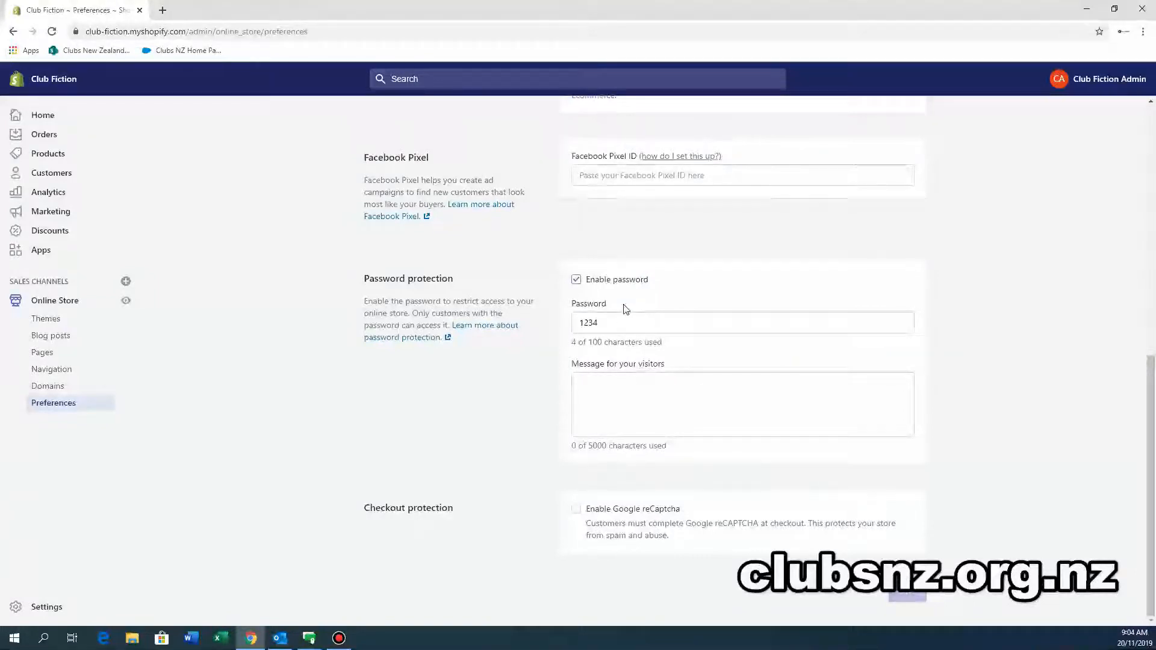
pyautogui.click(576, 281)
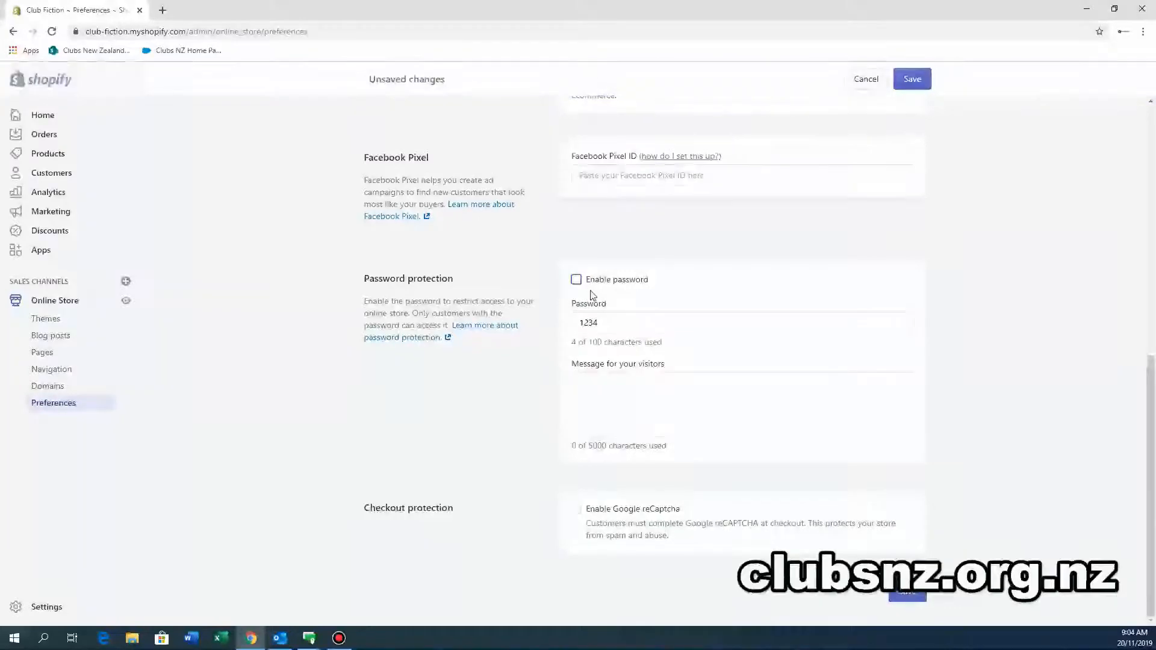
pyautogui.click(576, 281)
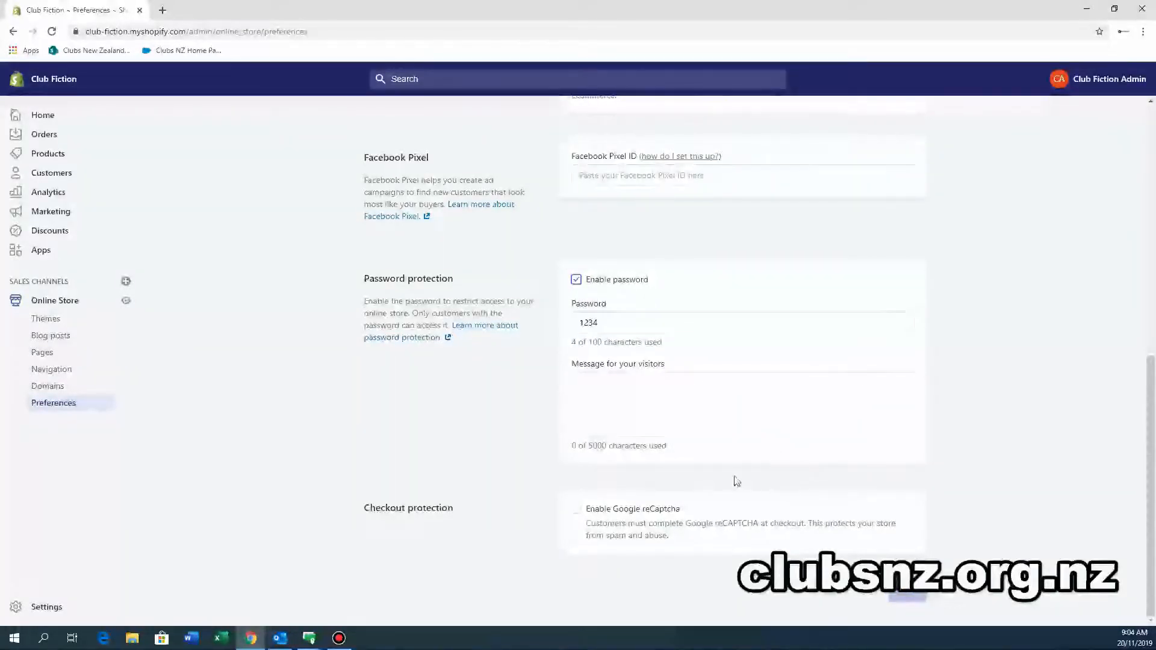
# Open the store's payment provider settings and review Shopify Payments, PayPal, third-party, alternative and manual payment methods, and payment capture
pyautogui.click(40, 609)
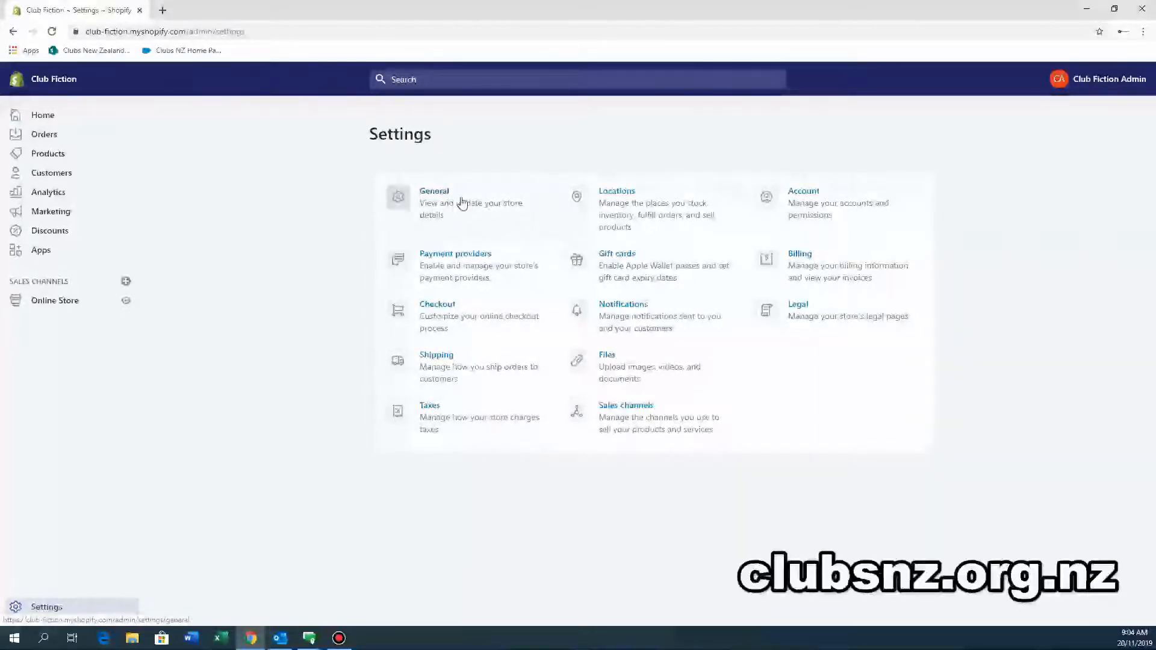
pyautogui.click(467, 265)
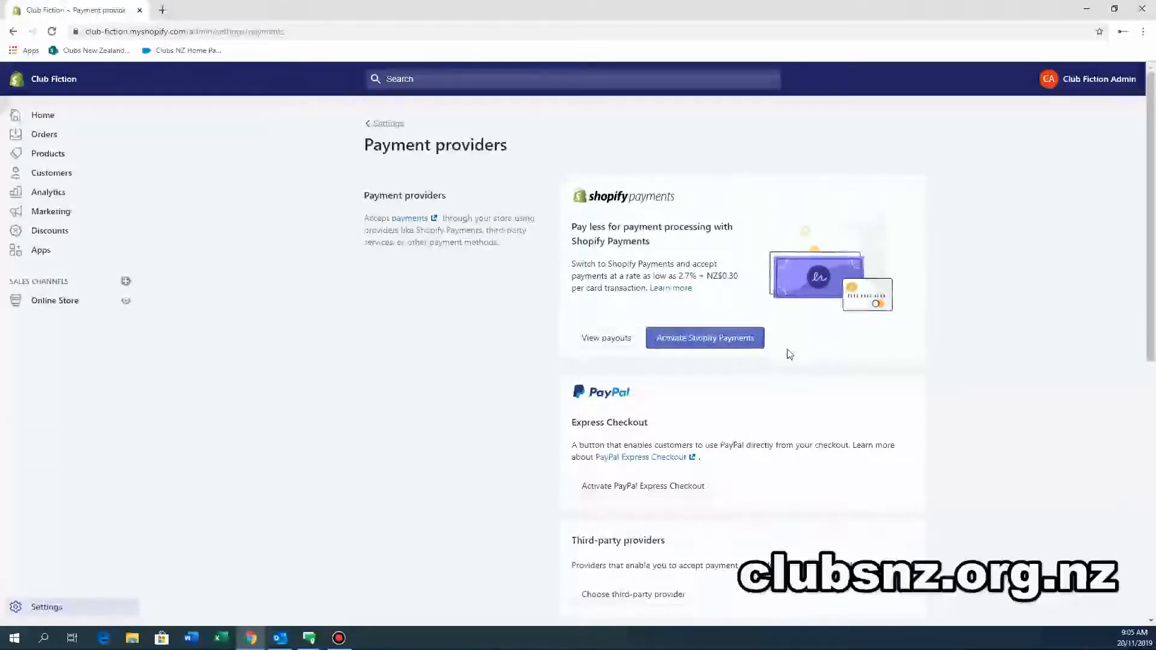
pyautogui.scroll(-3, 790, 354)
pyautogui.scroll(-5, 789, 354)
pyautogui.scroll(3, 790, 359)
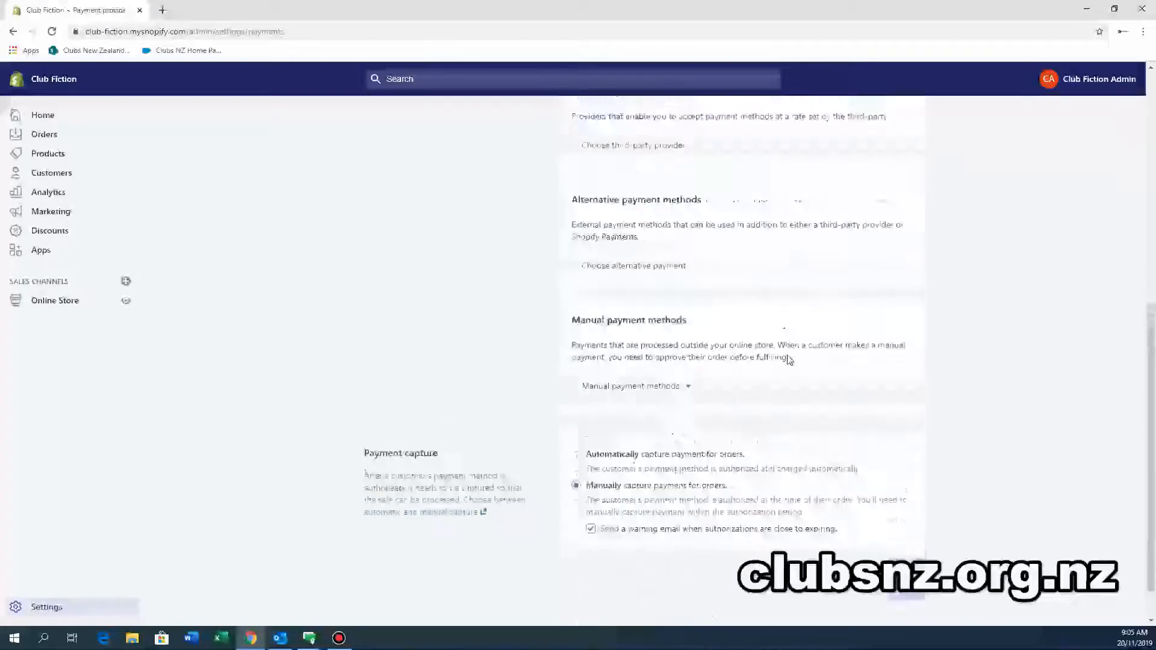
pyautogui.scroll(5, 789, 359)
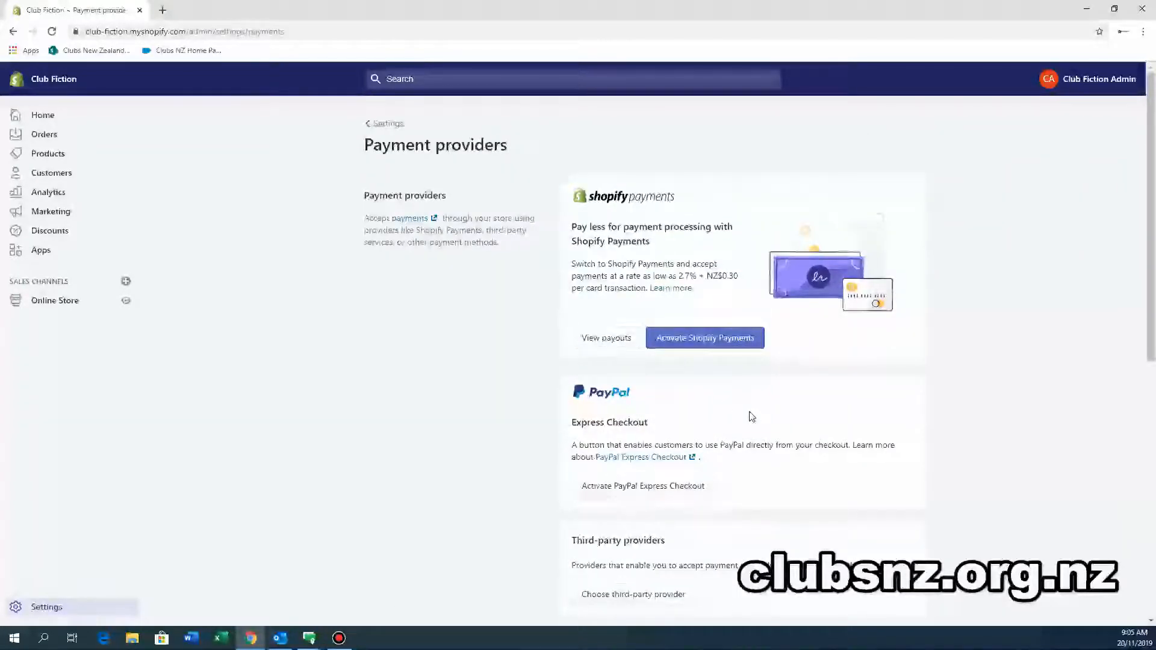
pyautogui.scroll(-6, 752, 417)
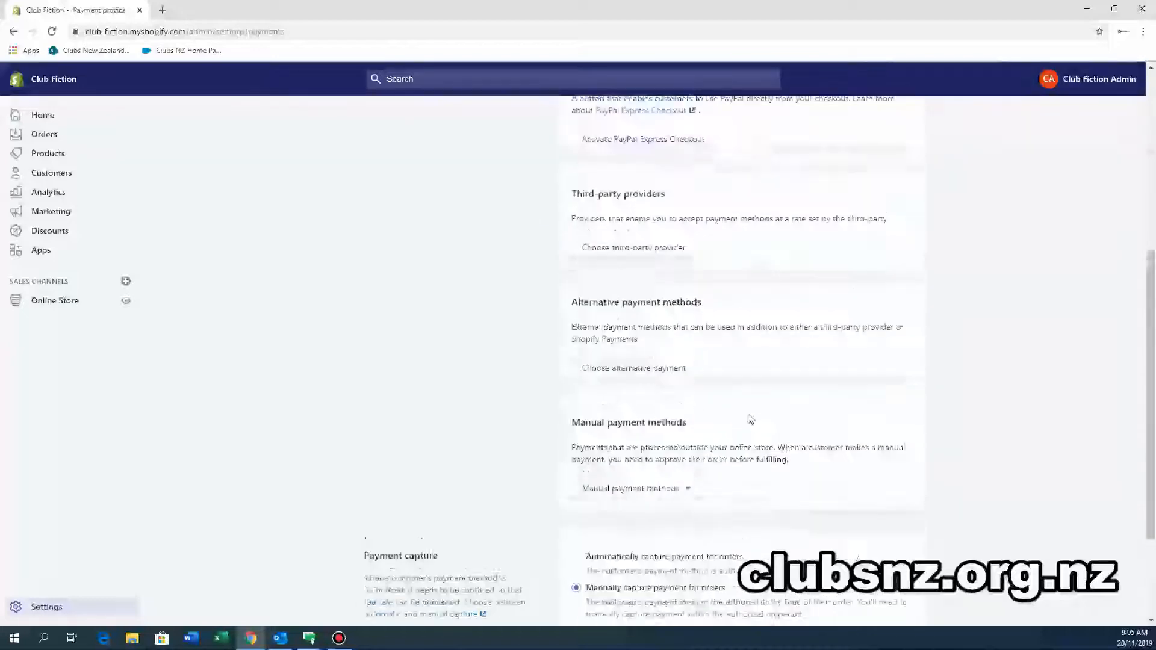
pyautogui.scroll(6, 749, 417)
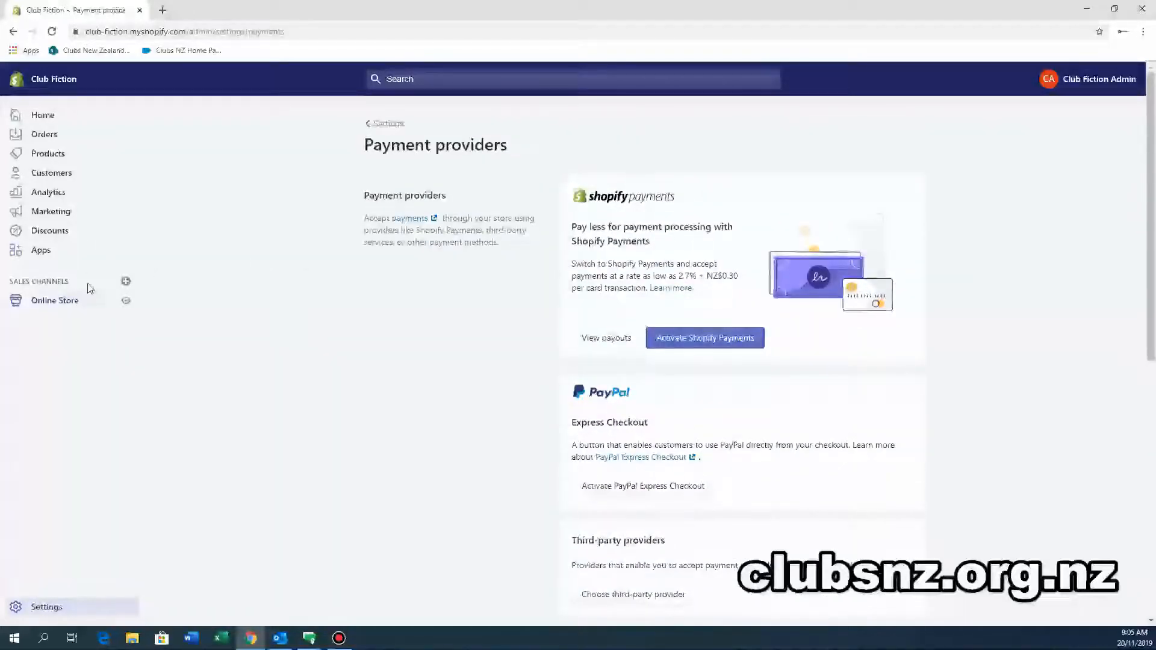
pyautogui.scroll(-6, 710, 455)
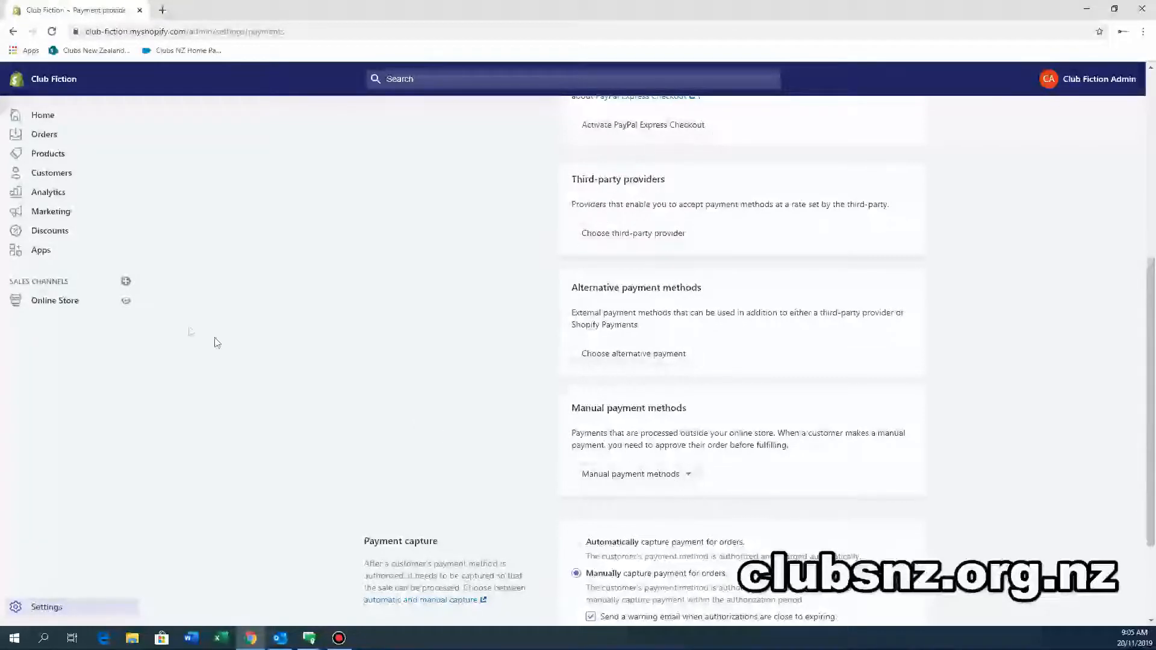
# Open the sales channel settings, browse the channels that can be added to the store, and close the list without adding one
pyautogui.click(53, 610)
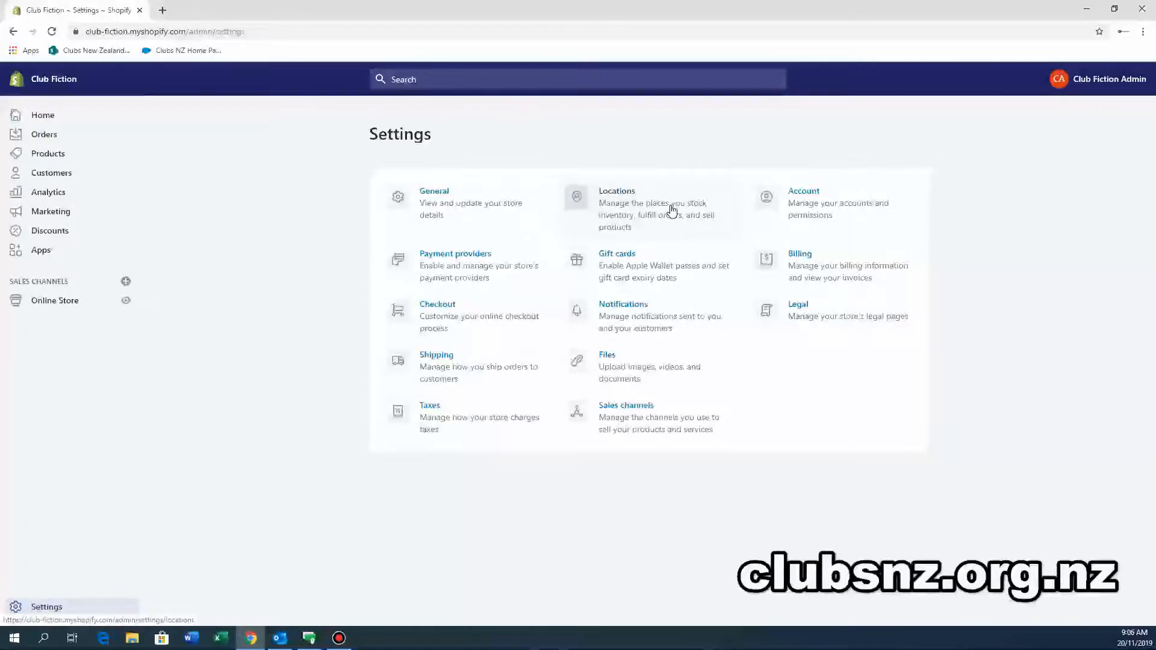
pyautogui.click(651, 272)
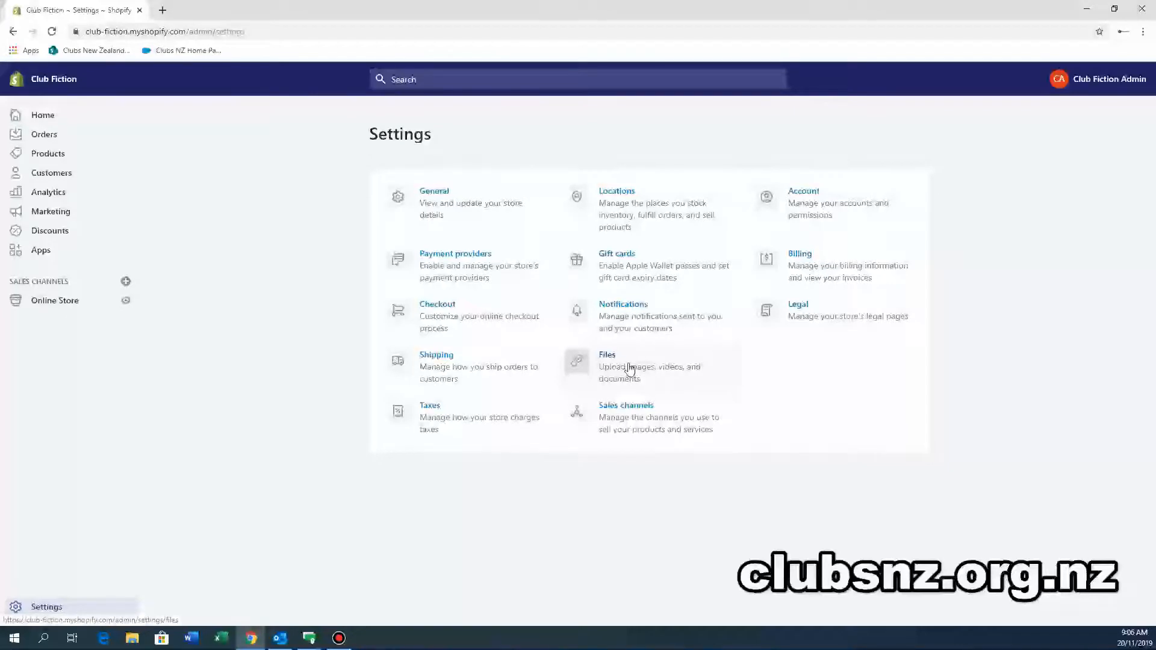
pyautogui.click(642, 420)
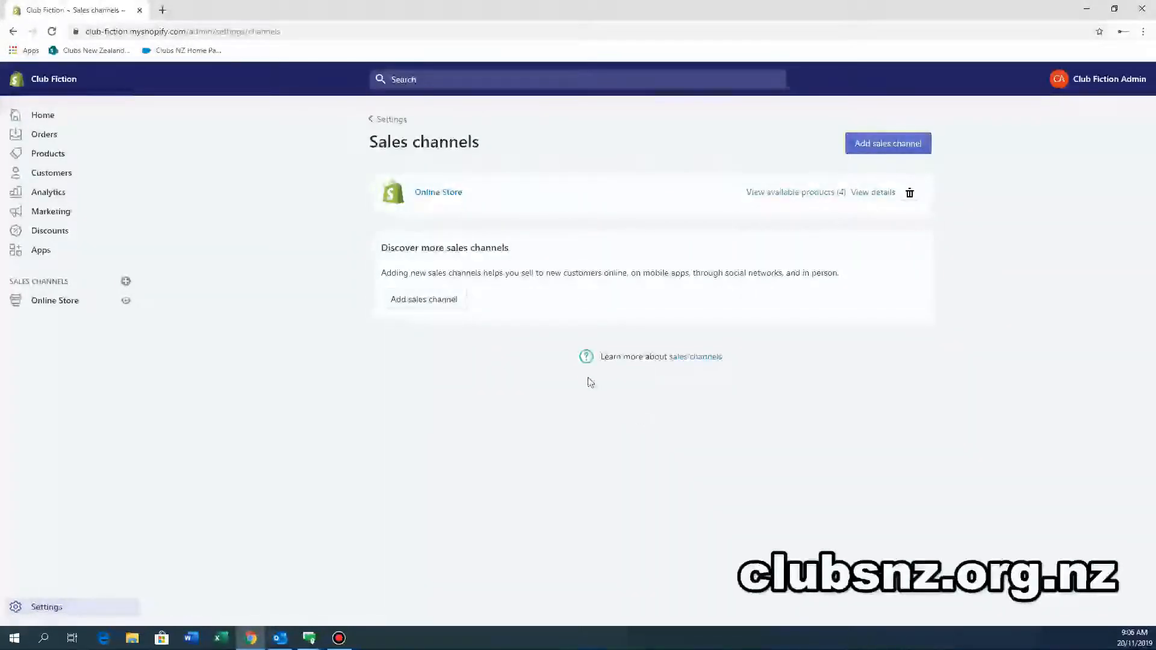
pyautogui.click(443, 300)
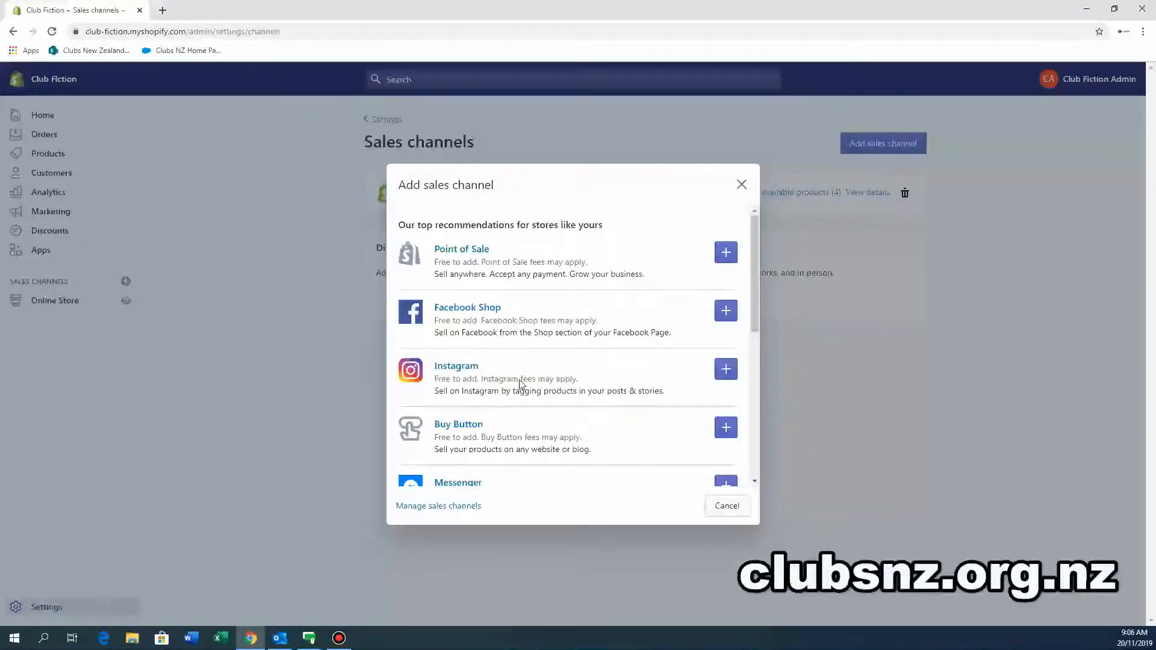
pyautogui.scroll(-2, 524, 382)
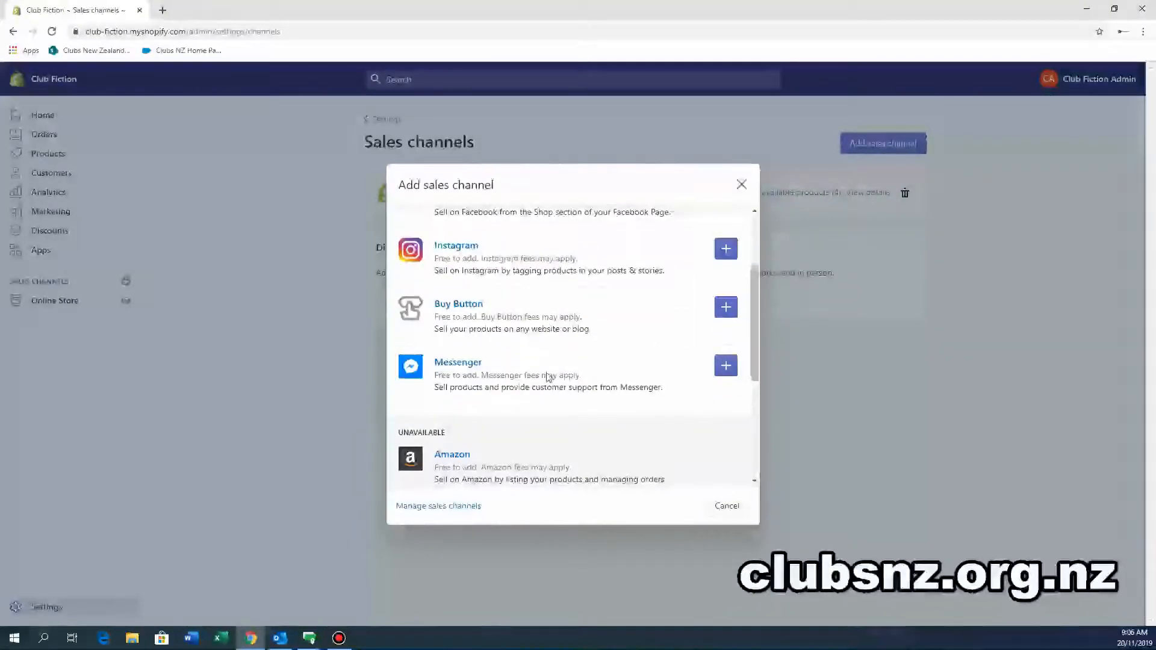
pyautogui.scroll(-4, 550, 410)
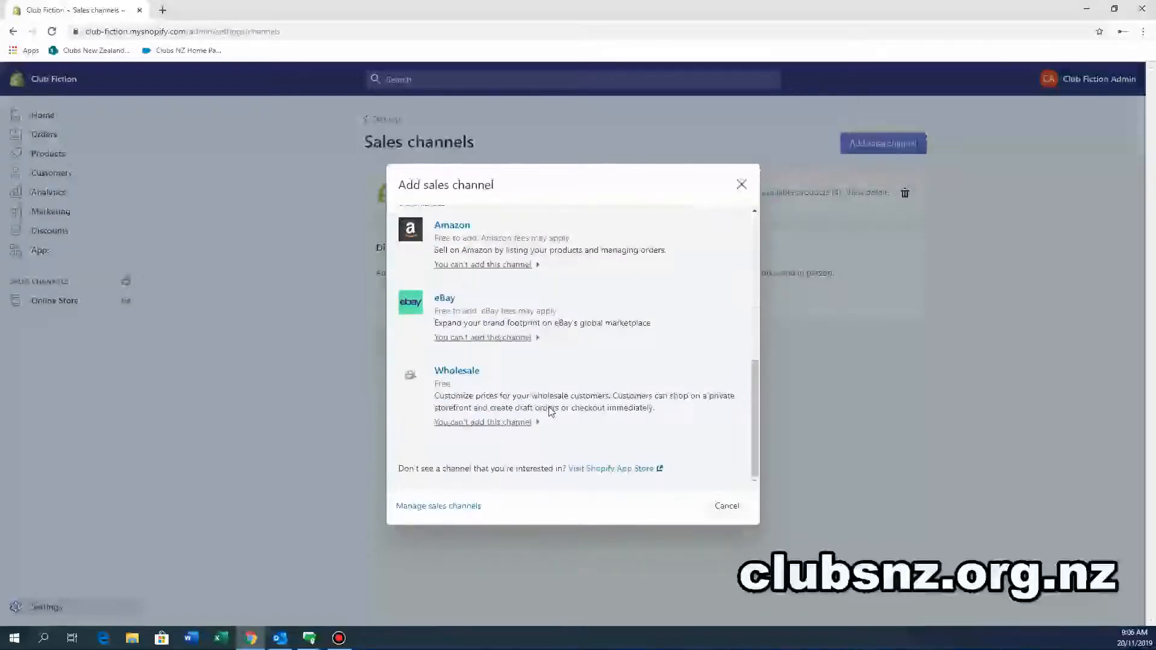
pyautogui.scroll(6, 543, 335)
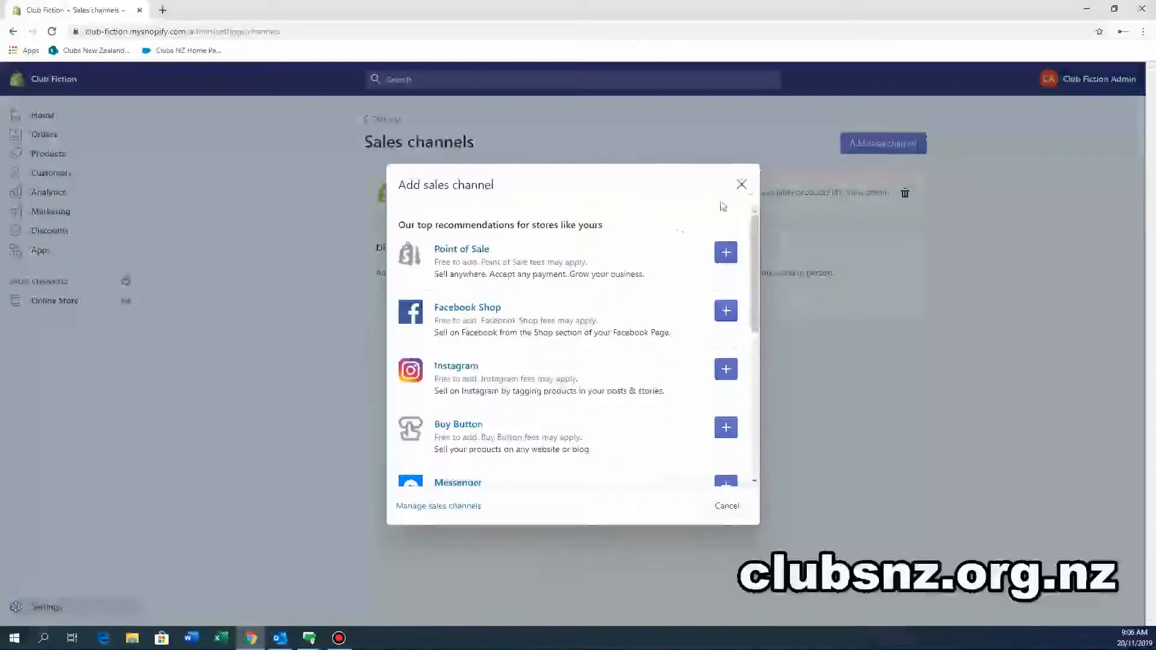
pyautogui.click(742, 185)
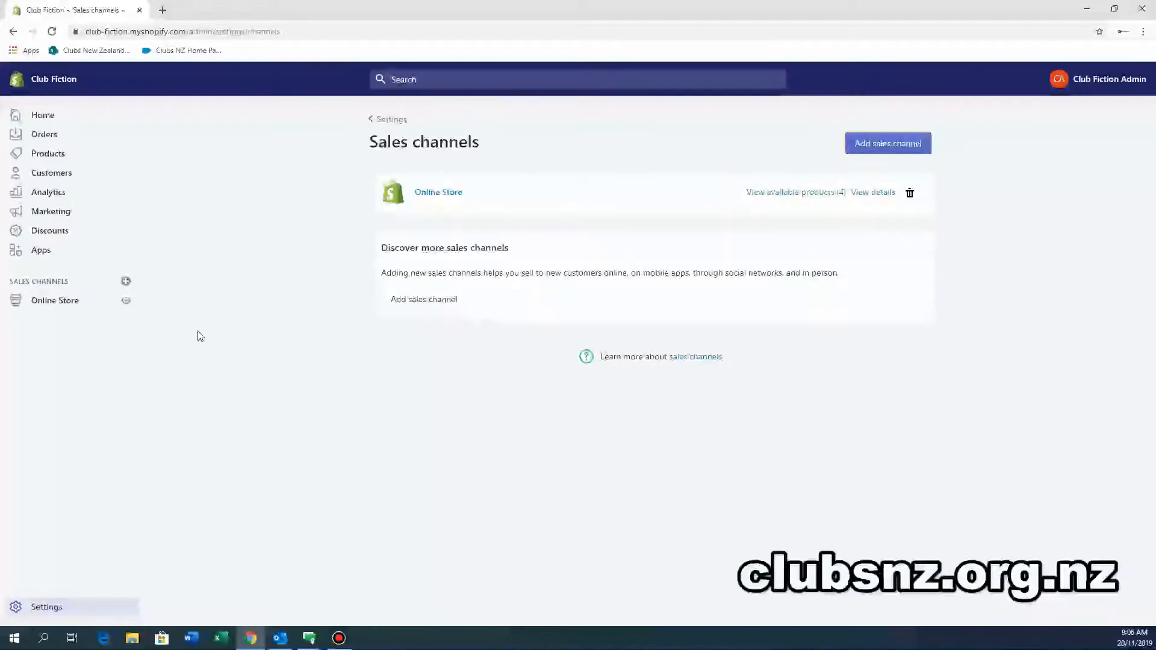
# Open the store's legal pages, read through the refund policy, and return to the settings overview
pyautogui.click(52, 608)
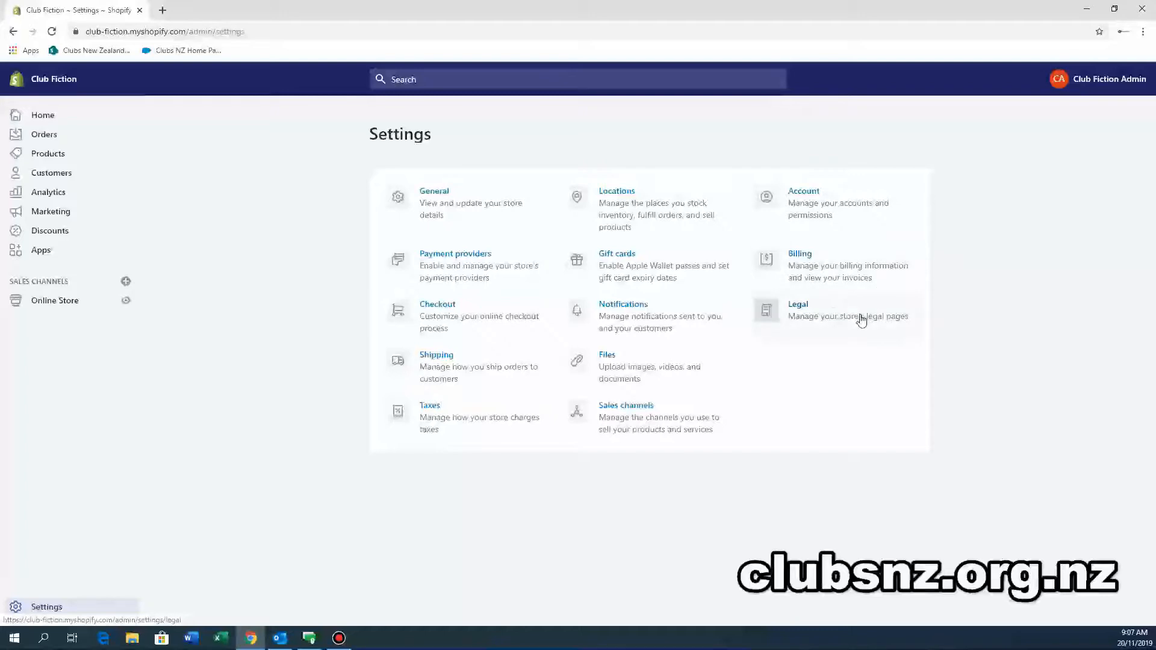
pyautogui.click(816, 315)
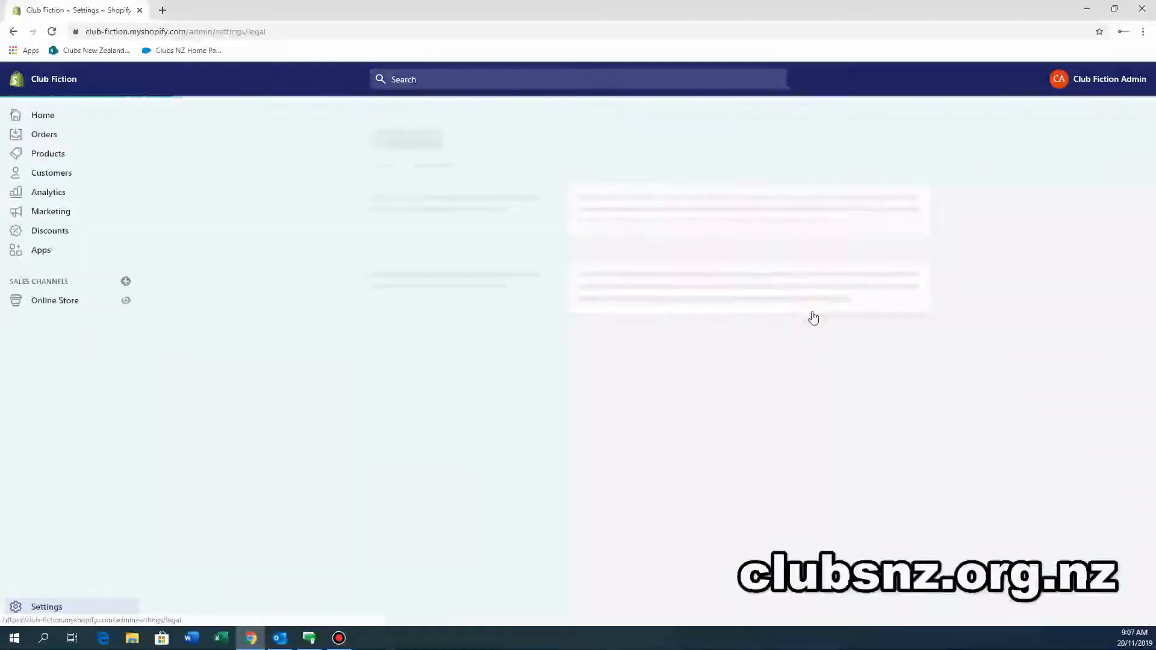
pyautogui.scroll(-10, 782, 360)
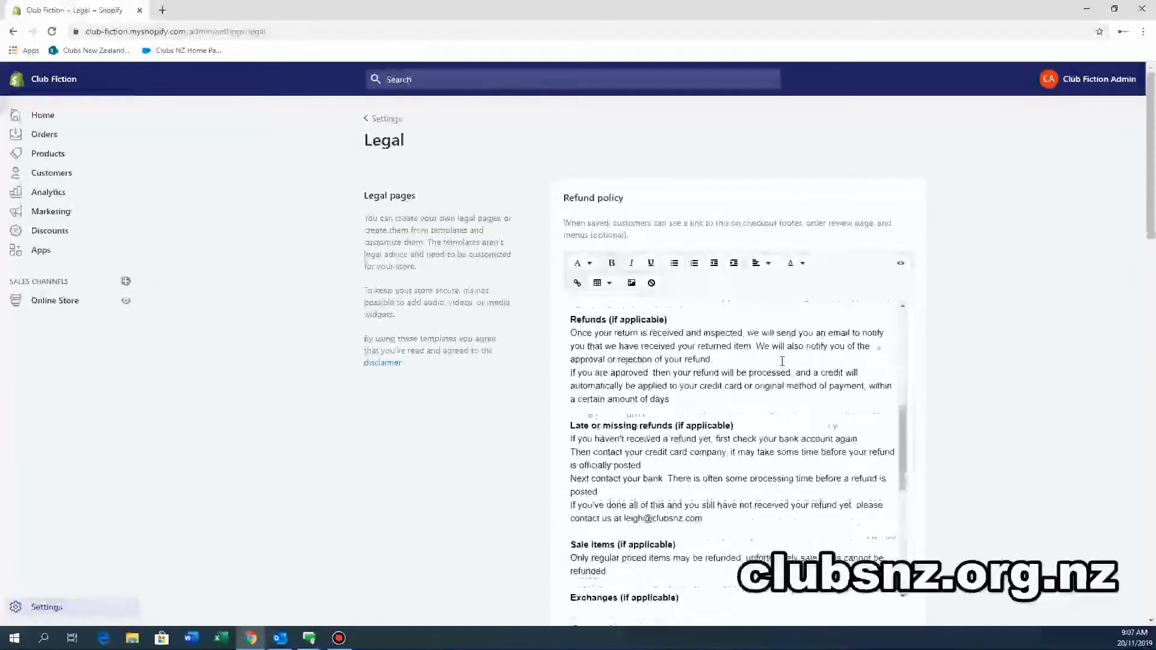
pyautogui.scroll(-2, 782, 360)
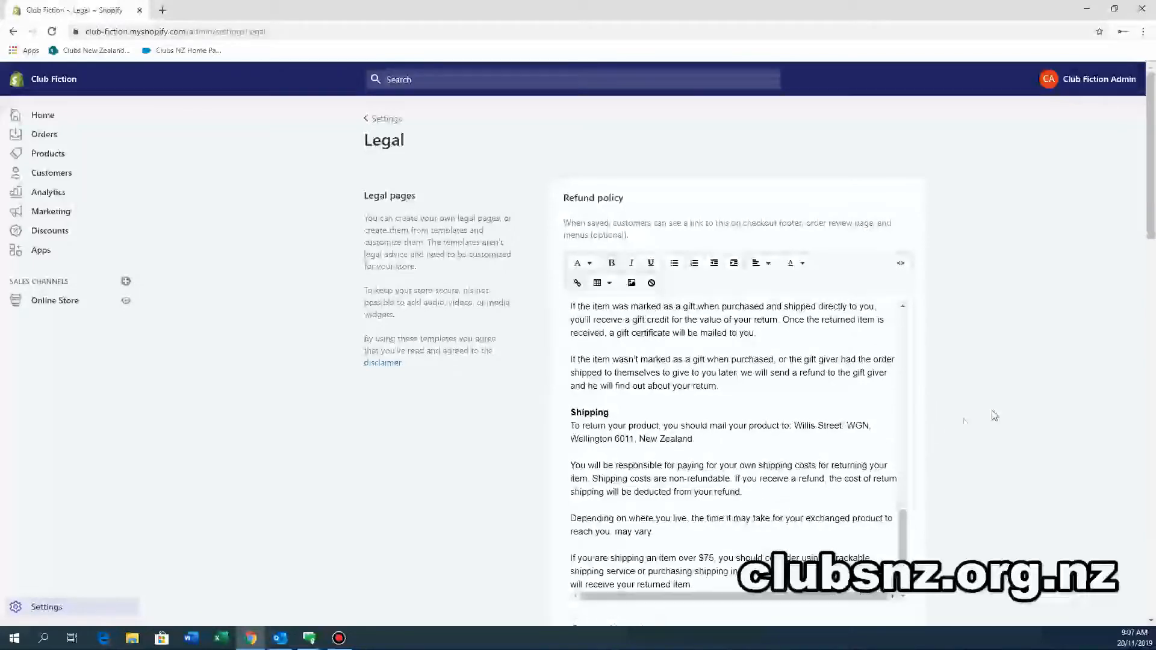
pyautogui.moveTo(904, 530); pyautogui.dragTo(909, 456)
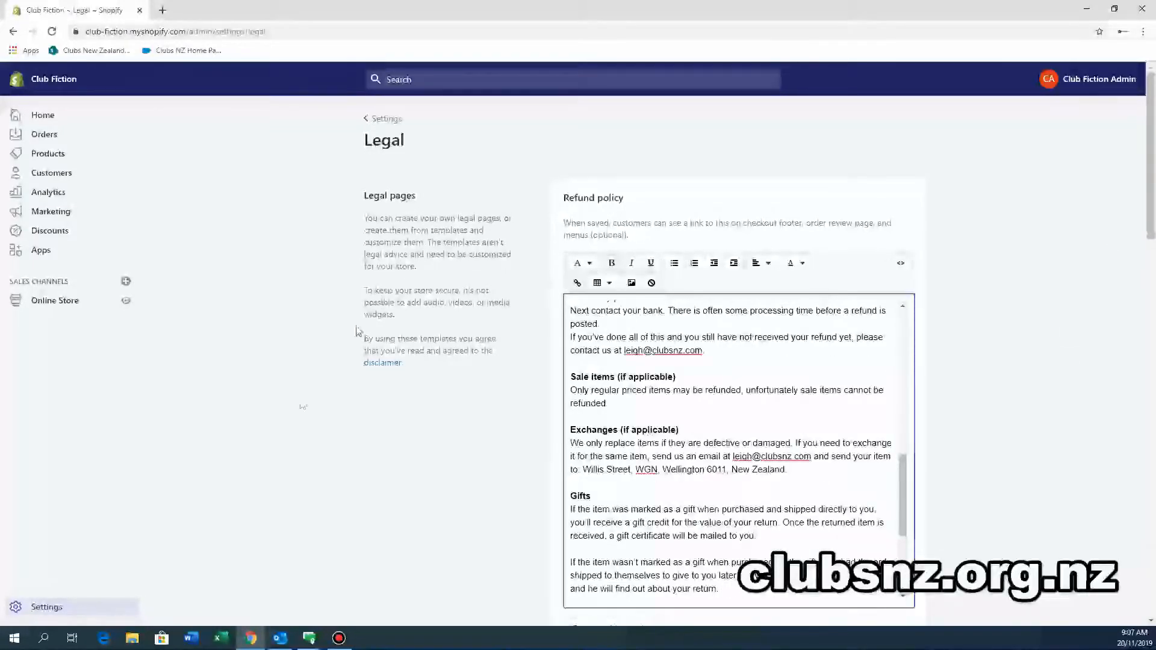
pyautogui.click(53, 606)
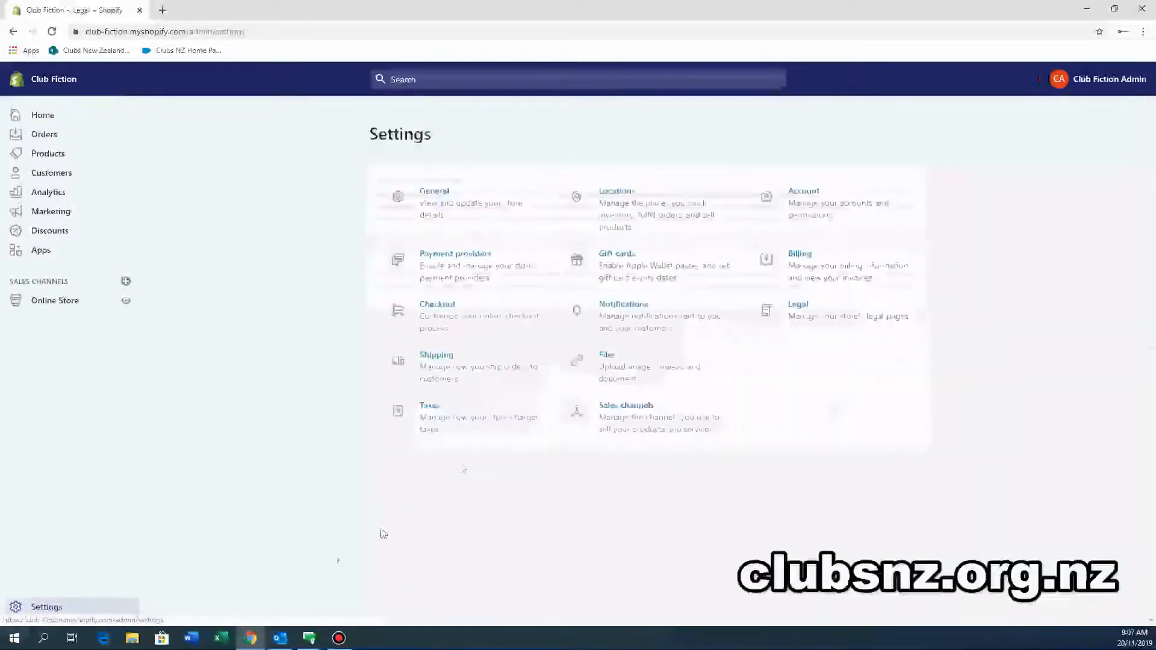